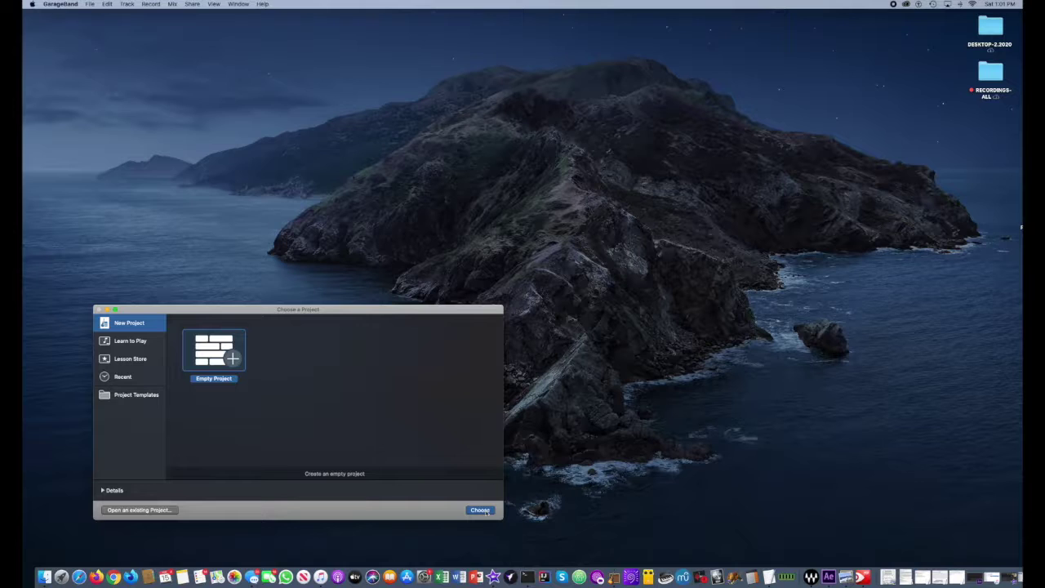
# Step: Create an empty project with a Drummer track
pyautogui.click(480, 510)
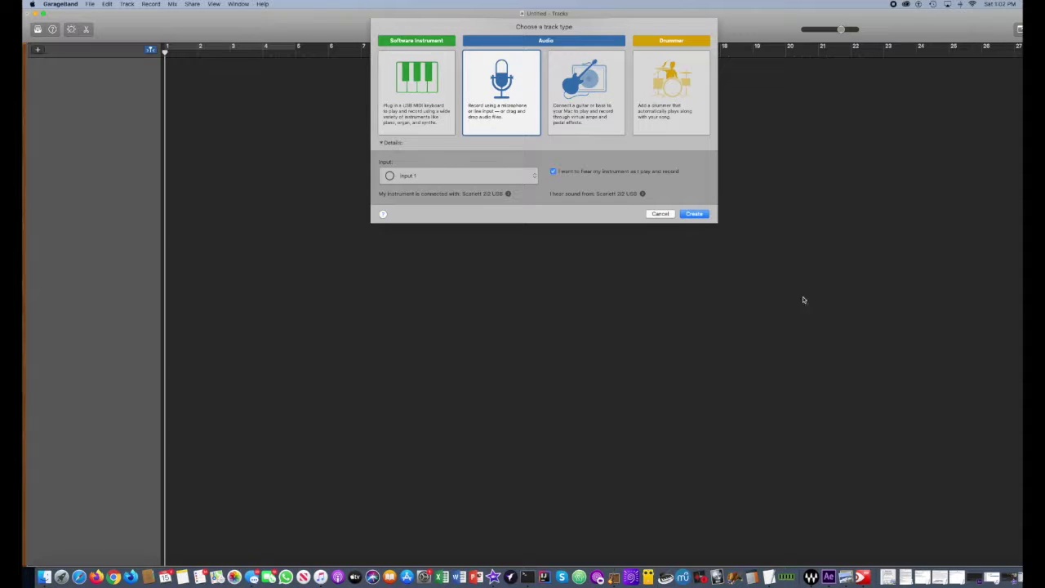
pyautogui.click(670, 96)
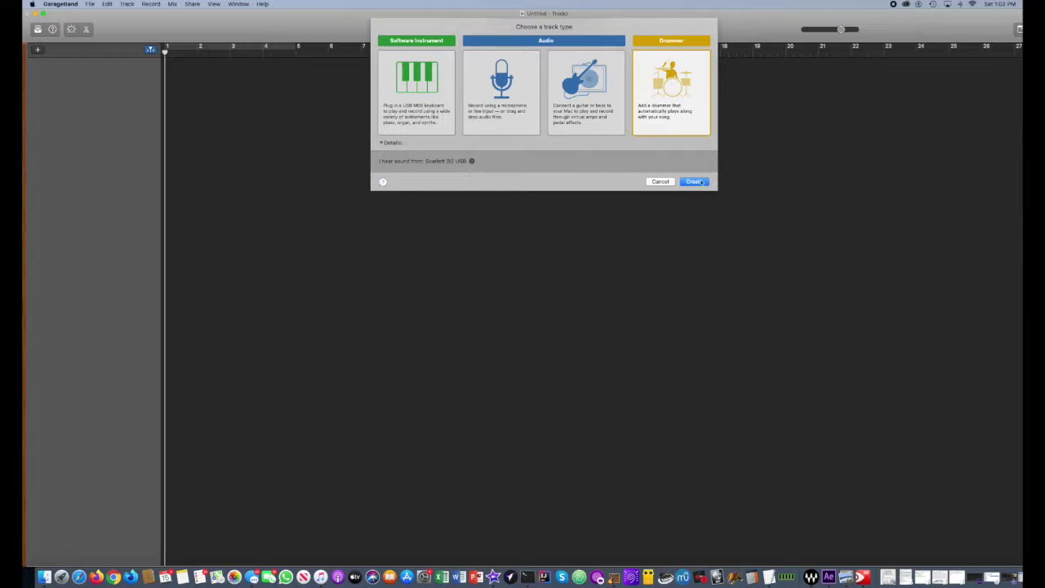
pyautogui.click(697, 182)
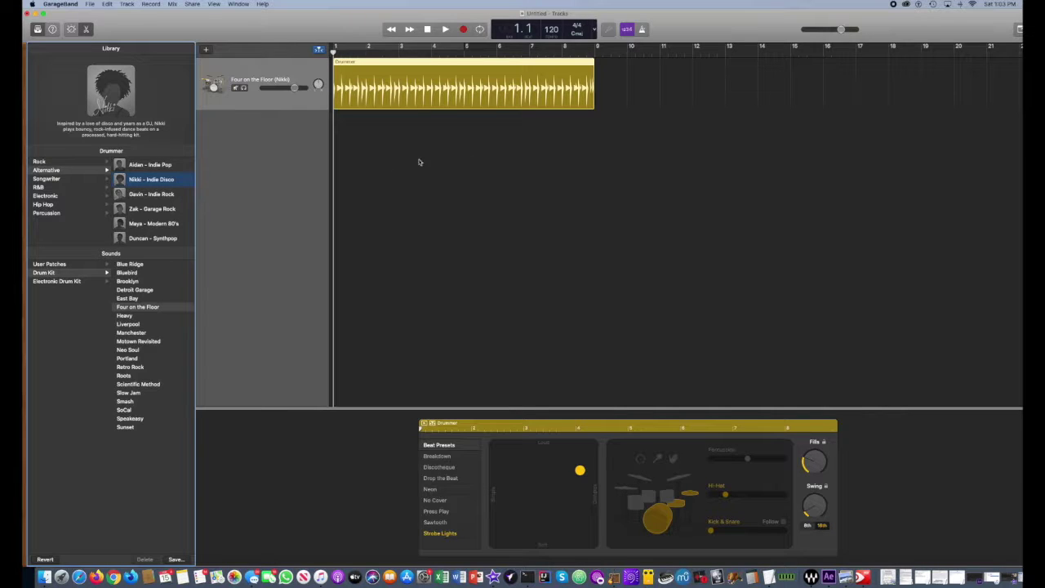
# Step: Assign the Rock drummer Logan - Retro Rock to the track, audition the beat, and return the playhead to the start
pyautogui.click(60, 162)
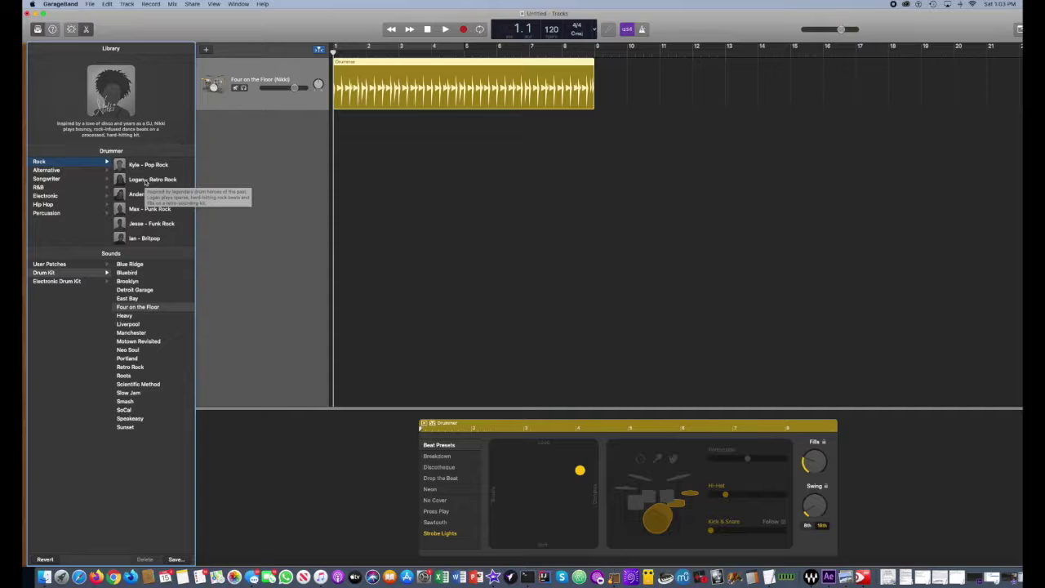
pyautogui.click(145, 181)
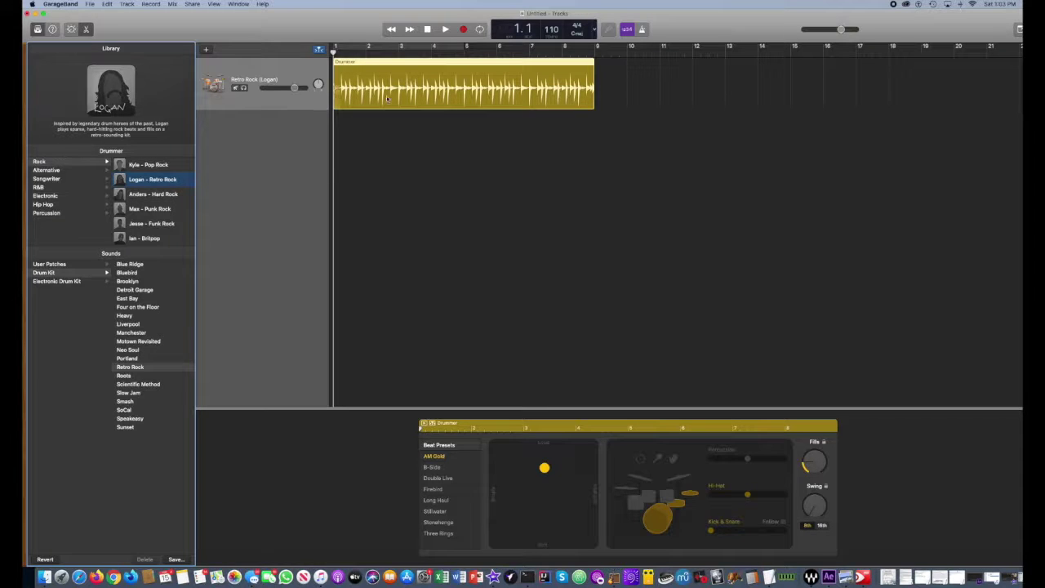
pyautogui.click(445, 29)
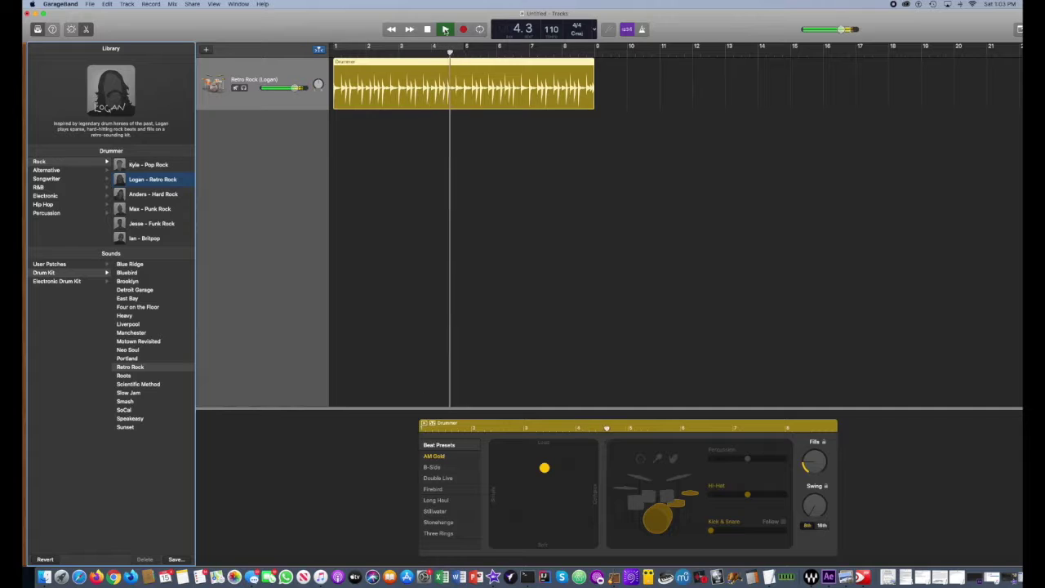
pyautogui.click(427, 29)
pyautogui.click(427, 29)
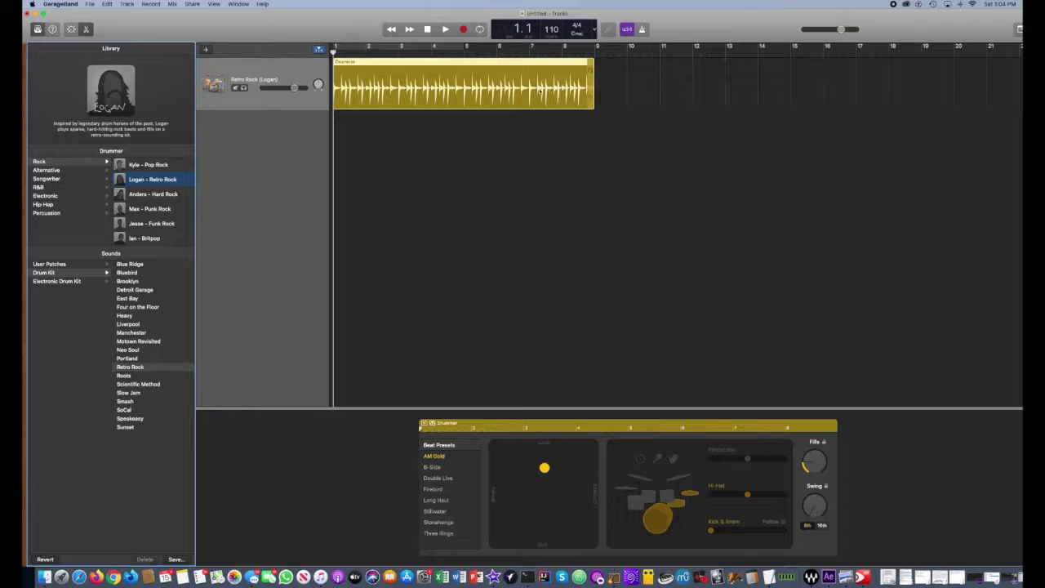
# Step: Turn on a cycle area covering the whole drummer region, from bar 1 to bar 9, and start looped playback
pyautogui.click(414, 50)
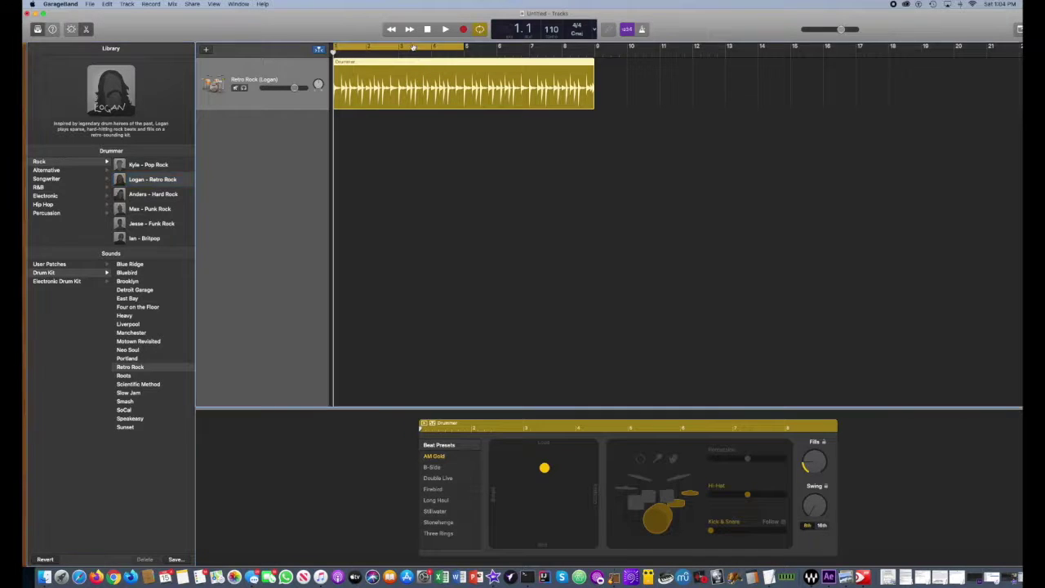
pyautogui.moveTo(463, 47); pyautogui.dragTo(594, 48)
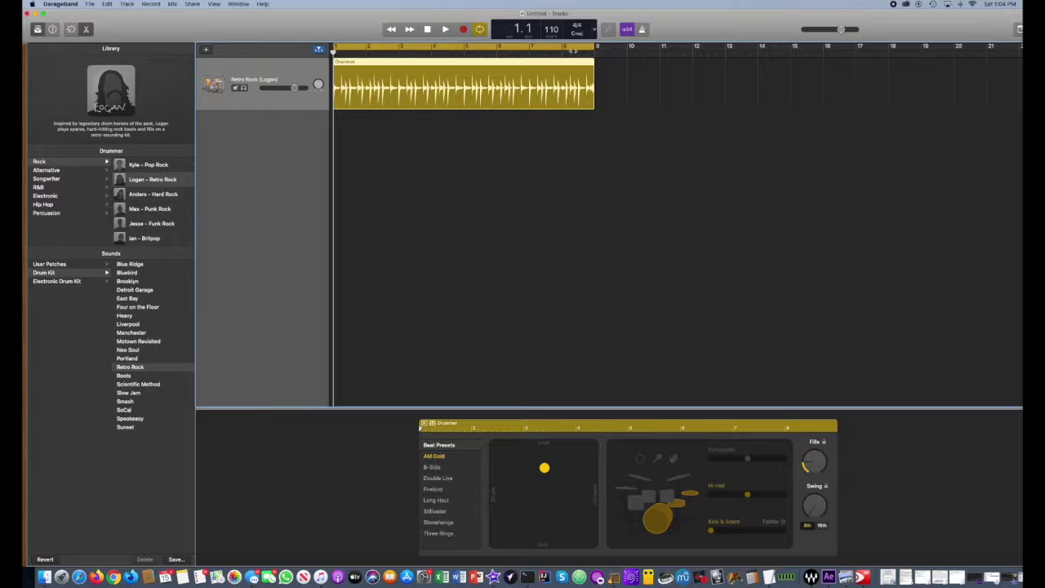
pyautogui.click(445, 30)
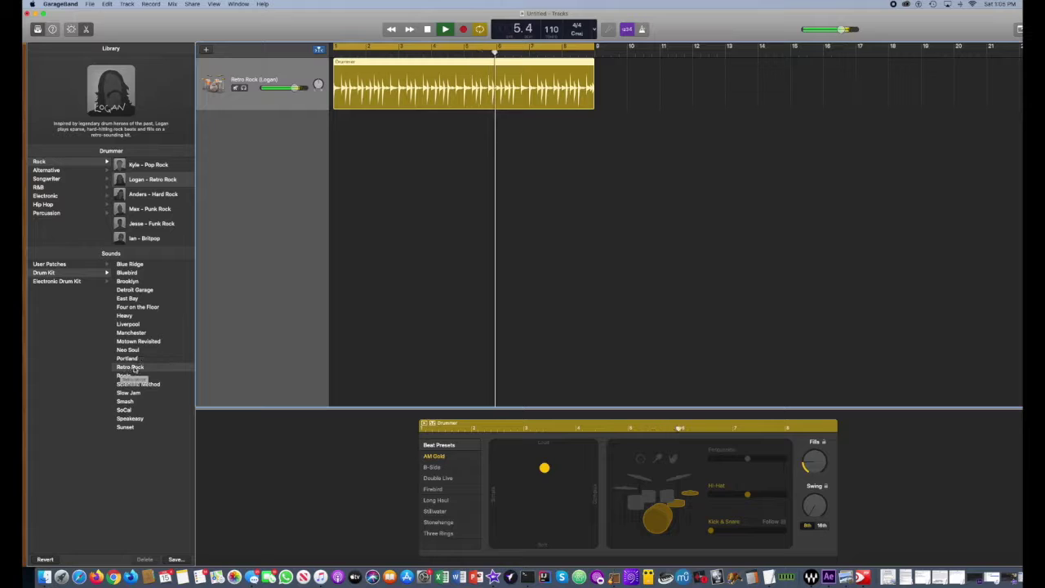
# Step: Compare the Detroit Garage and Liverpool drum kits while the loop plays, and settle on Liverpool
pyautogui.click(135, 289)
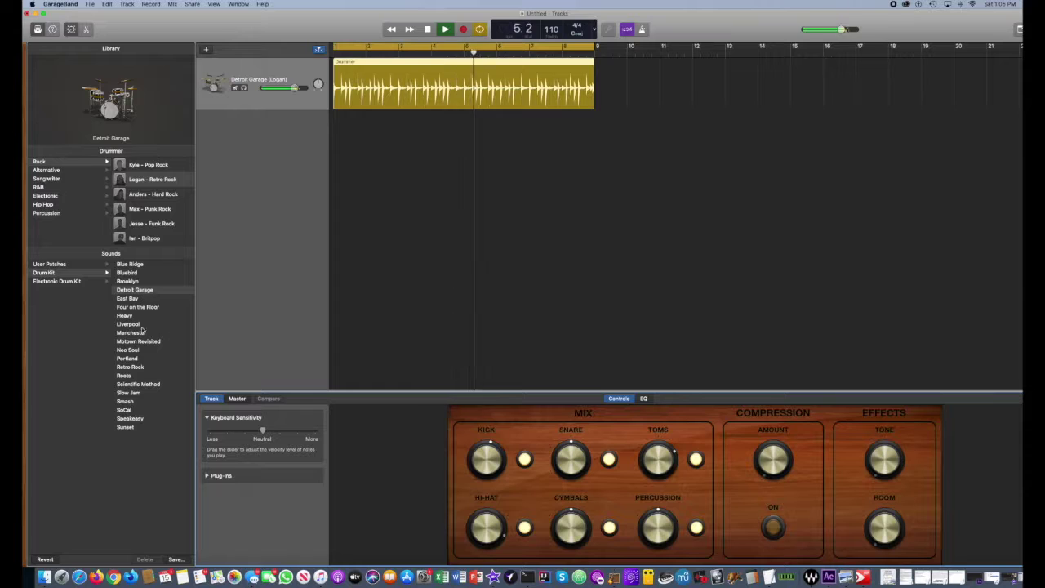
pyautogui.click(140, 325)
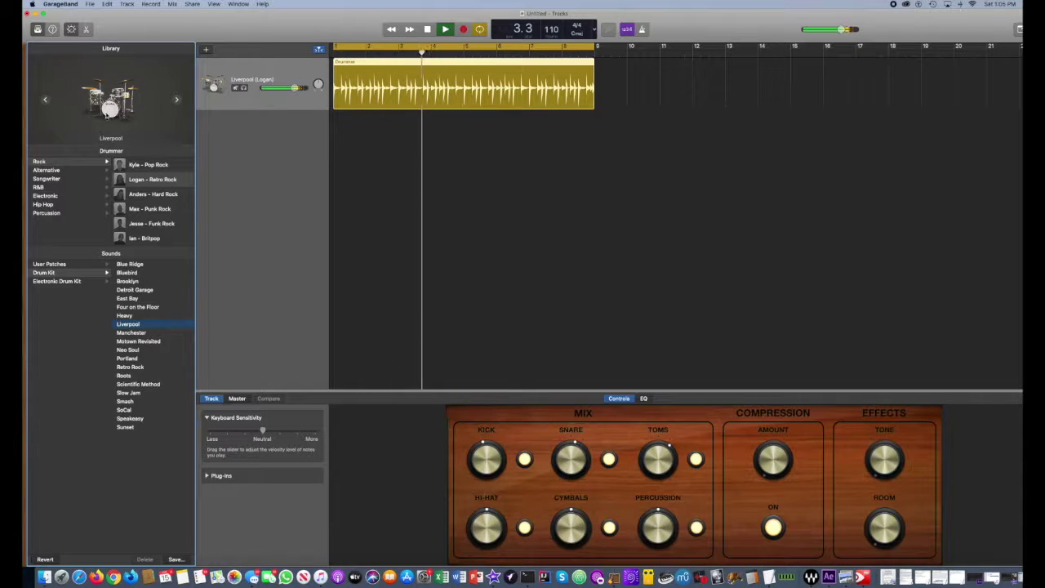
pyautogui.click(135, 290)
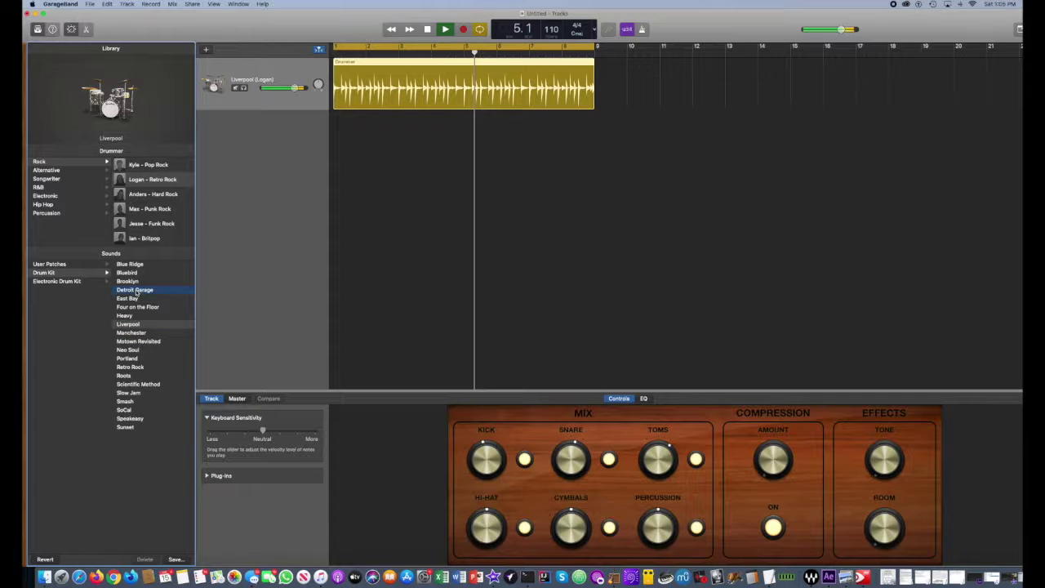
pyautogui.moveTo(133, 100)
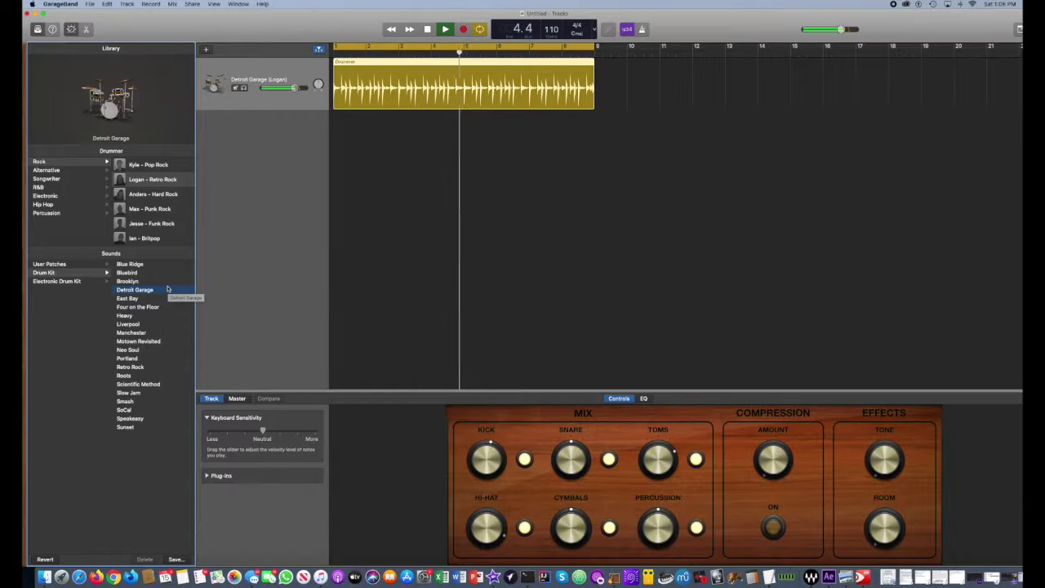
pyautogui.click(136, 325)
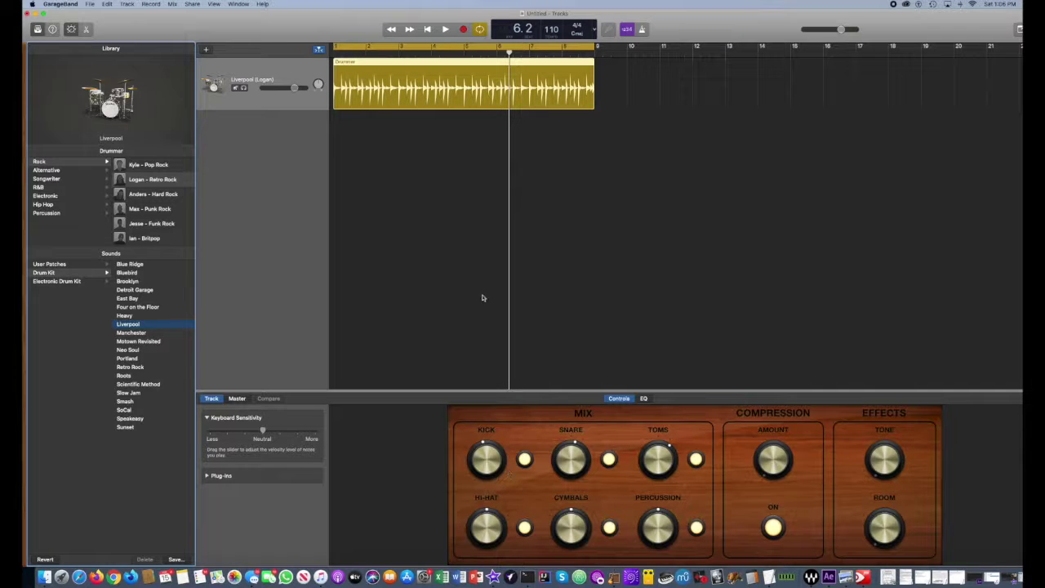
# Step: Play the loop from the start and adjust the kit mix, raising the kick slightly and the hi-hat more clearly
pyautogui.click(427, 29)
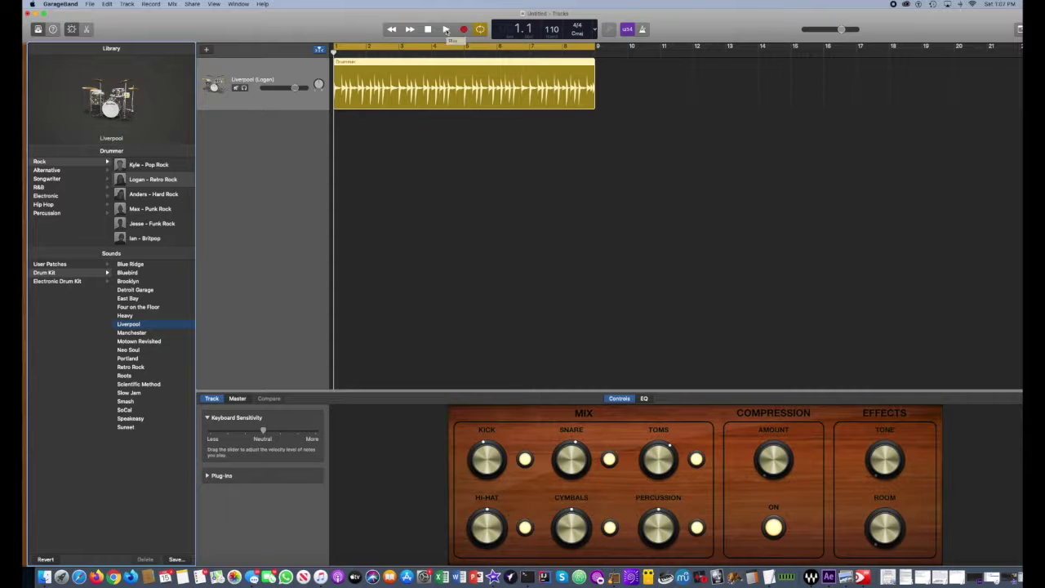
pyautogui.click(446, 30)
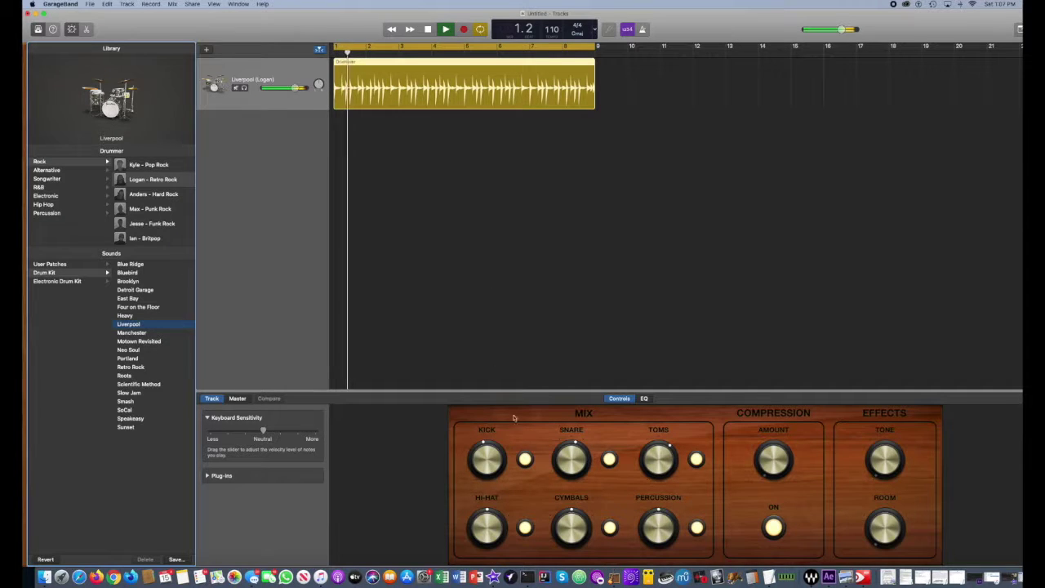
pyautogui.moveTo(503, 469); pyautogui.dragTo(498, 430)
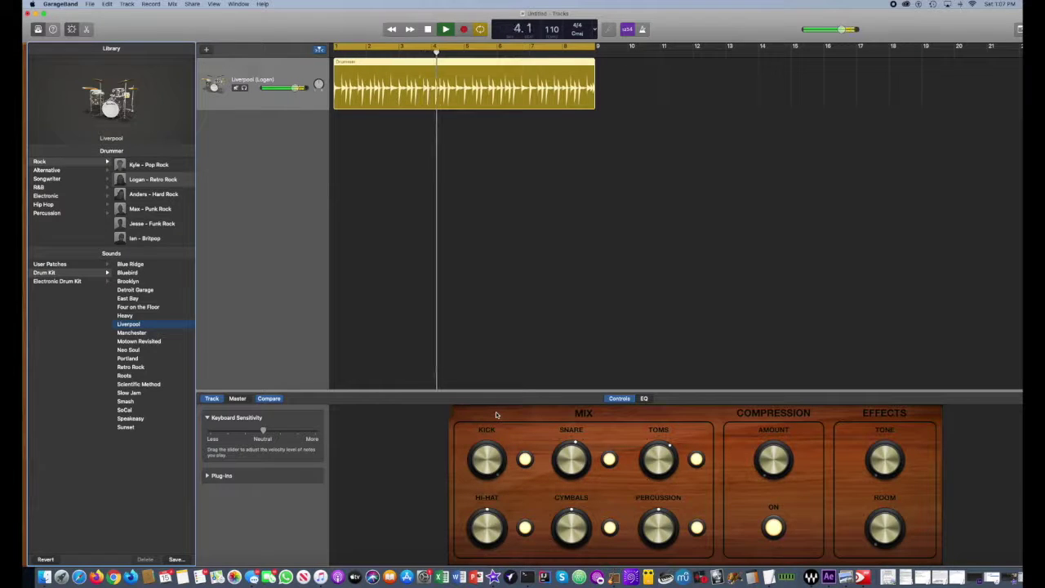
pyautogui.moveTo(496, 416); pyautogui.dragTo(502, 516)
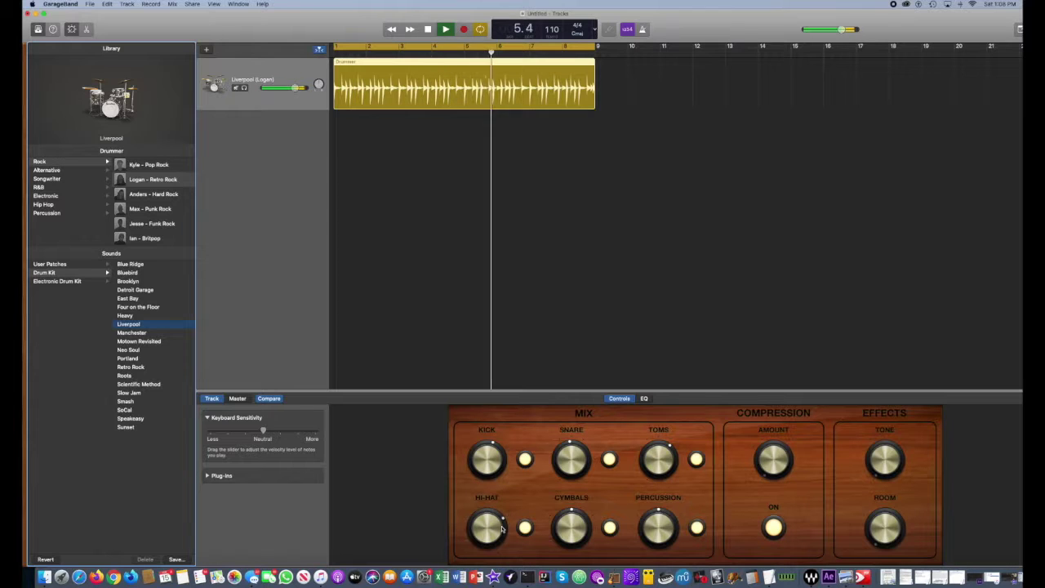
# Step: Switch the hi-hat off and back on, raise the snare level, and stop playback with the playhead at bar 1
pyautogui.click(525, 529)
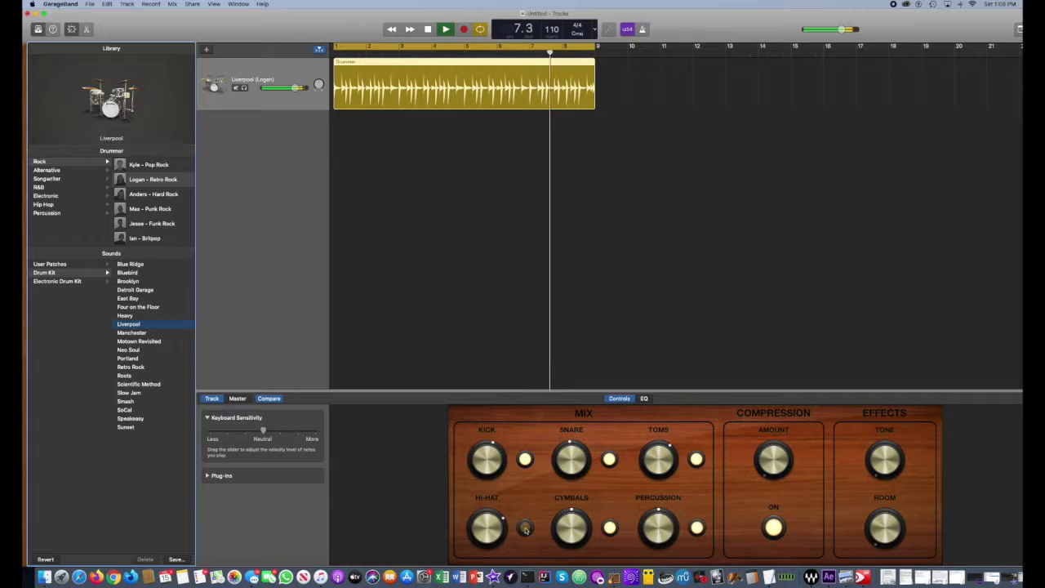
pyautogui.click(525, 529)
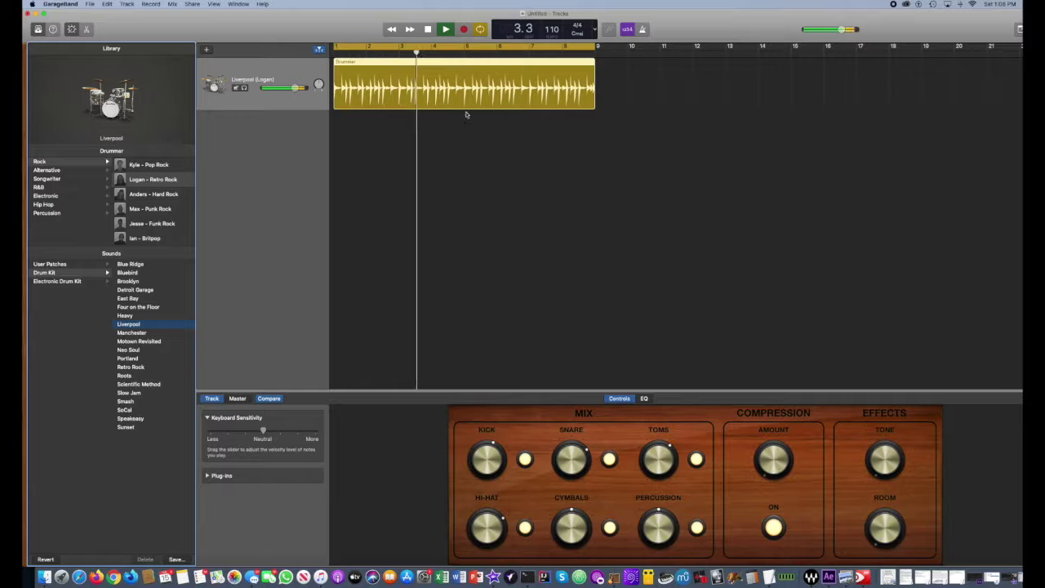
pyautogui.press('space')
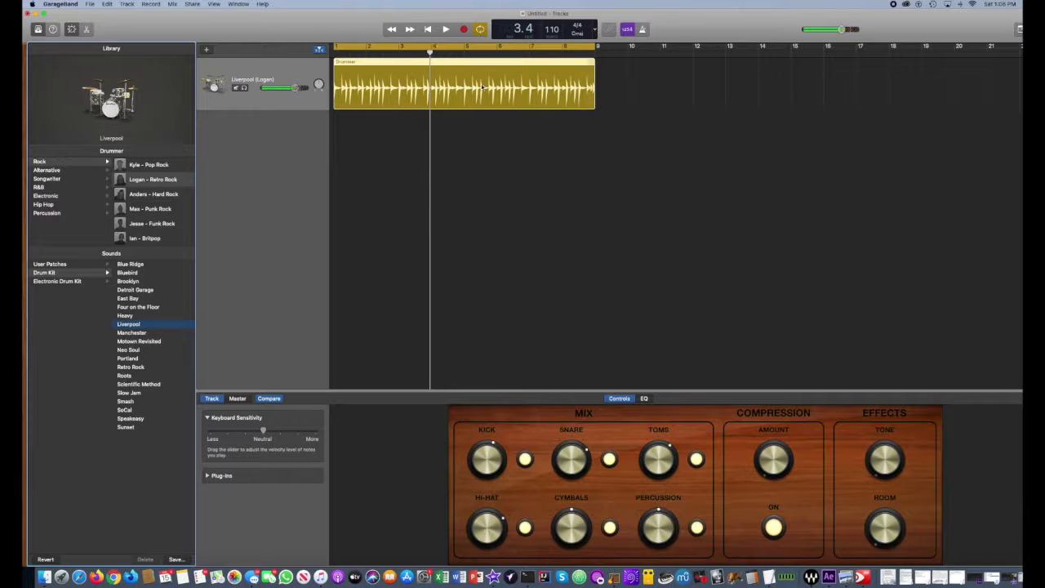
pyautogui.click(427, 29)
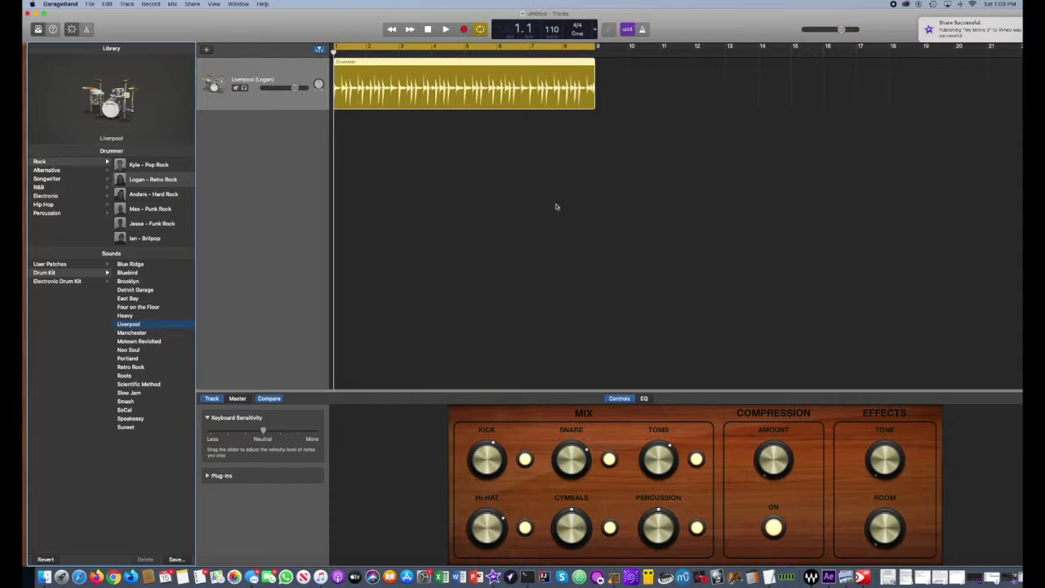
# Step: Turn the drum kit's compression amount up to maximum during playback, leaving compression on, and return the playhead to the start
pyautogui.click(445, 29)
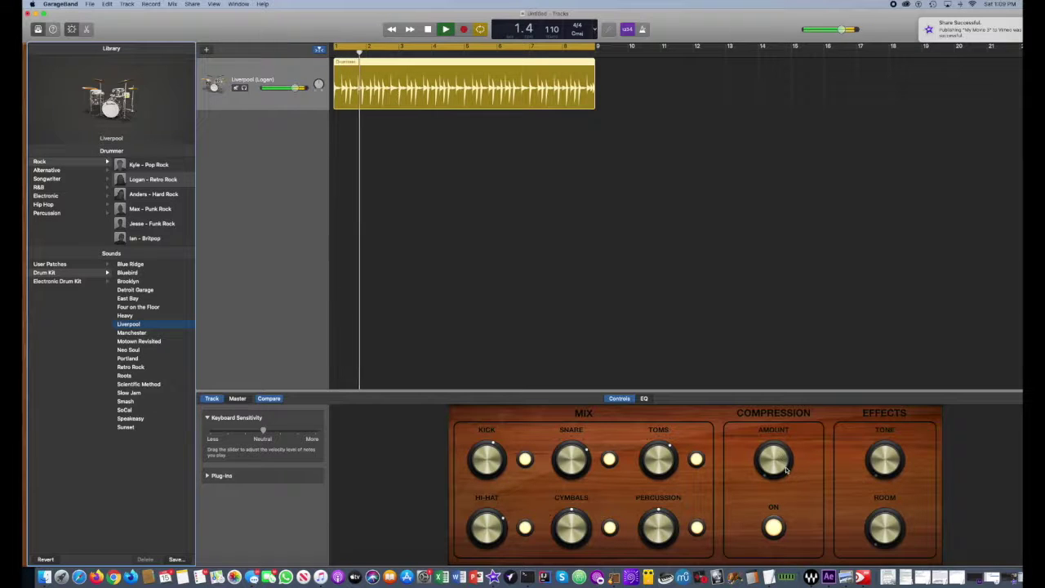
pyautogui.click(774, 529)
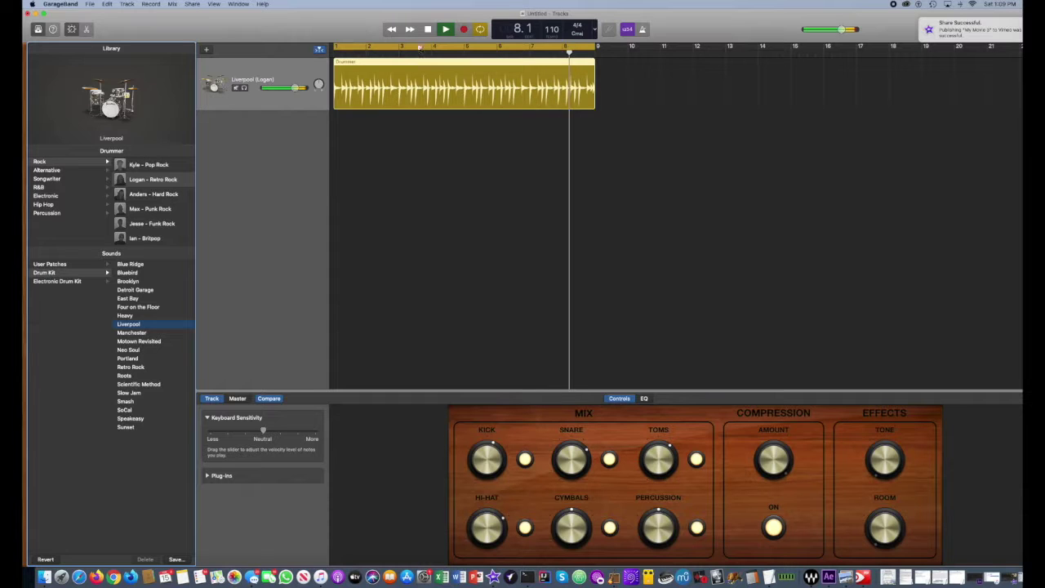
pyautogui.click(429, 30)
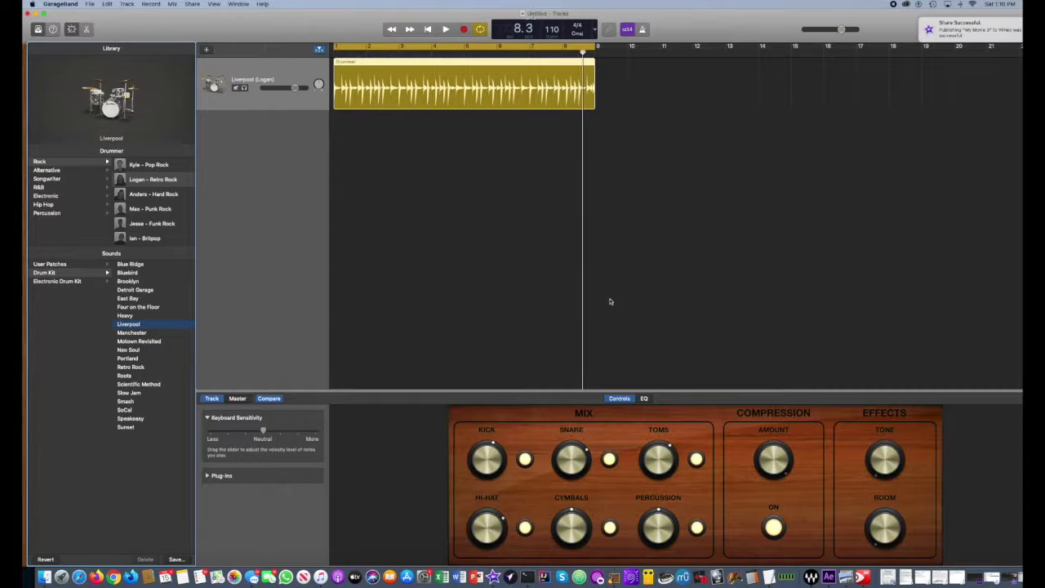
pyautogui.click(428, 29)
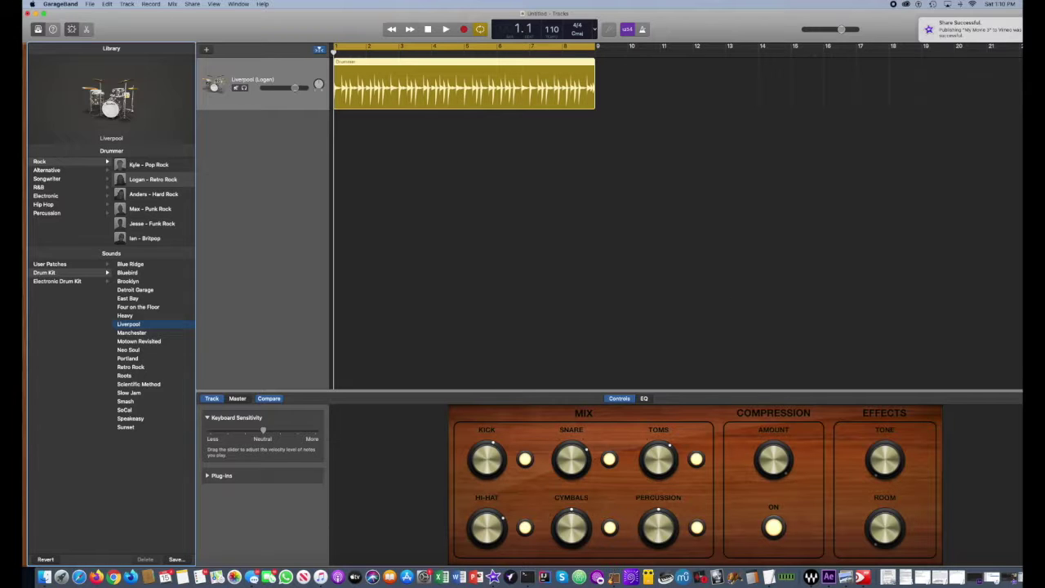
# Step: Raise the Tone effect to about the three o'clock setting during playback, and replay the beat's opening to hear it
pyautogui.click(445, 29)
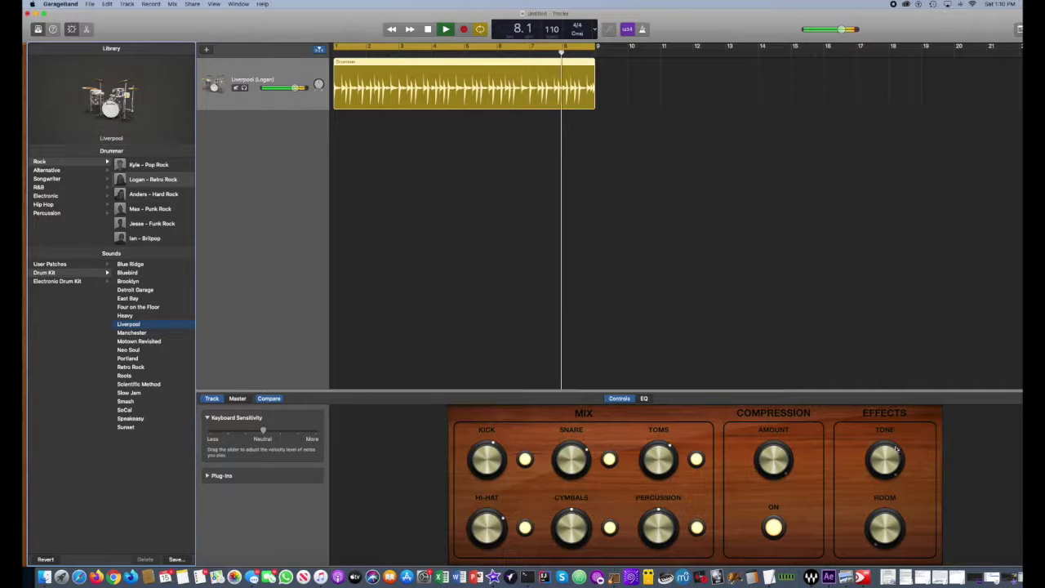
pyautogui.click(428, 29)
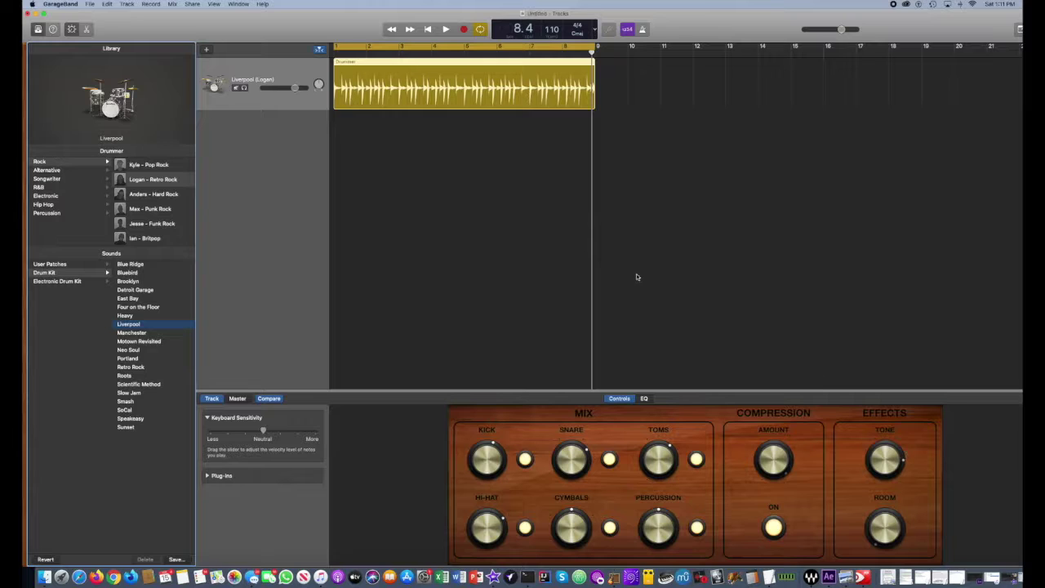
pyautogui.click(427, 30)
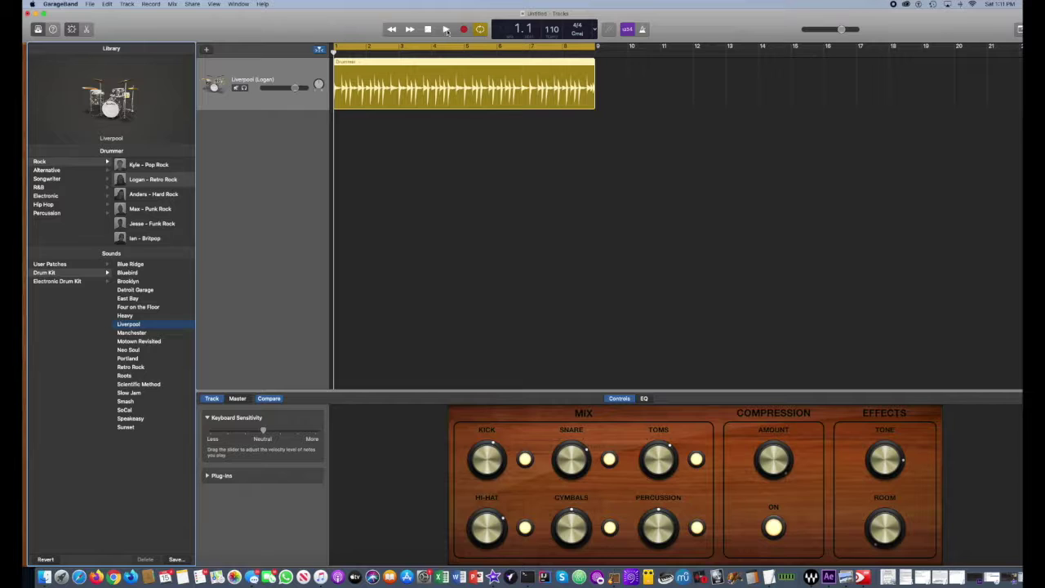
pyautogui.click(446, 31)
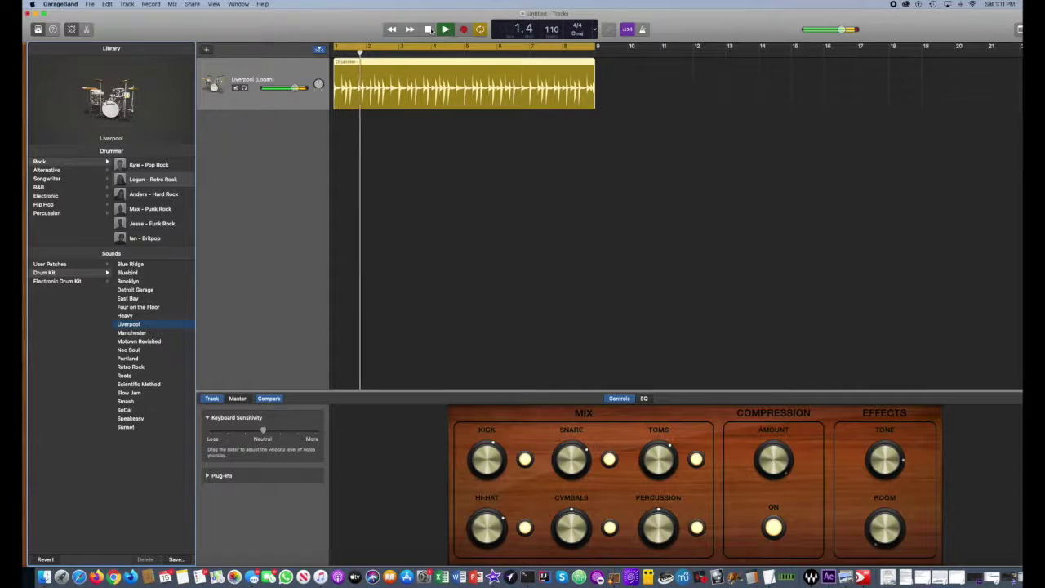
pyautogui.click(428, 30)
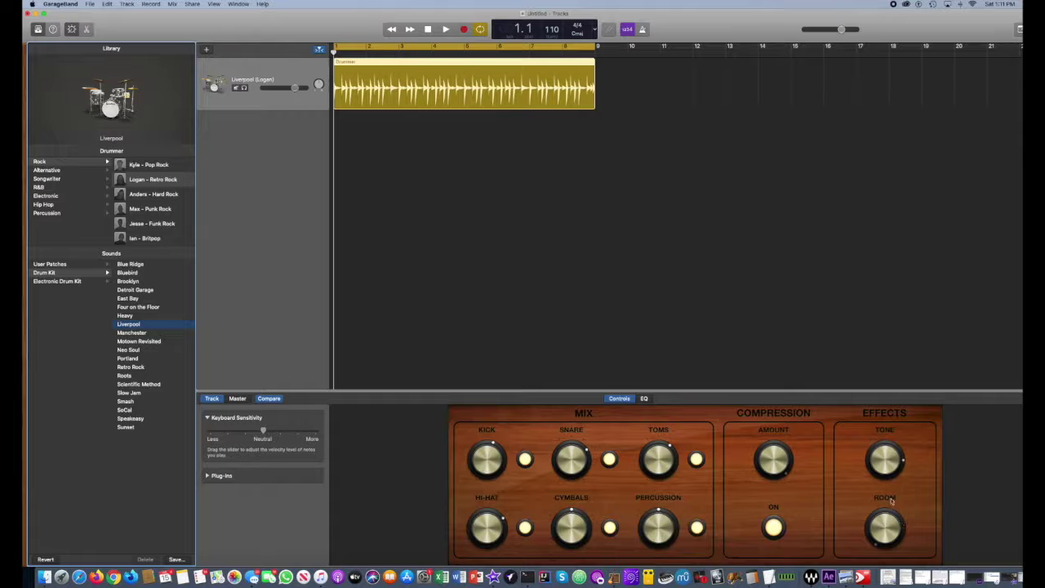
# Step: Set the Room effect slightly below its midpoint while the loop plays, and return the stopped playhead to bar 1
pyautogui.click(446, 30)
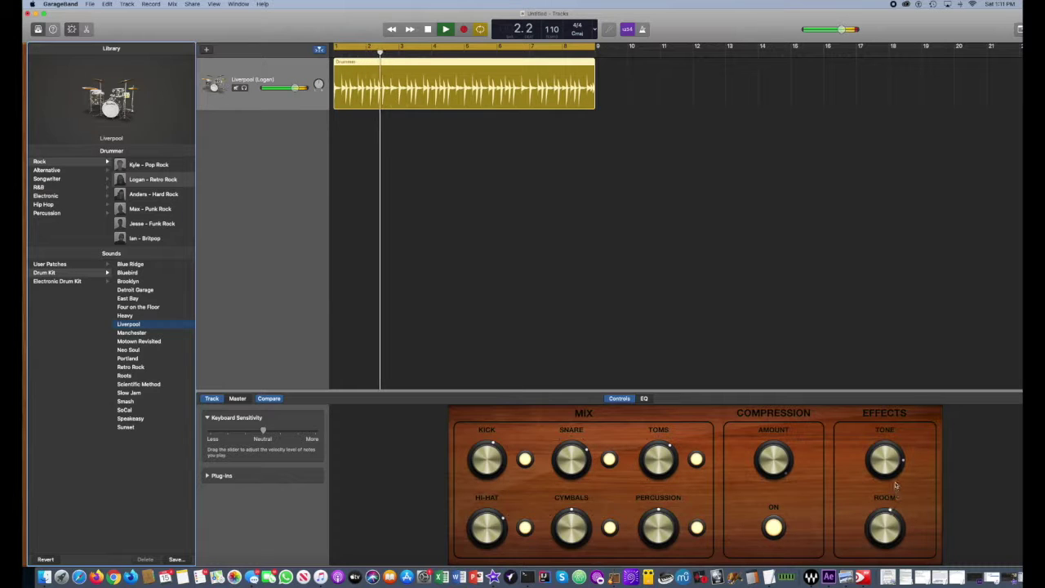
pyautogui.moveTo(898, 533); pyautogui.dragTo(897, 497)
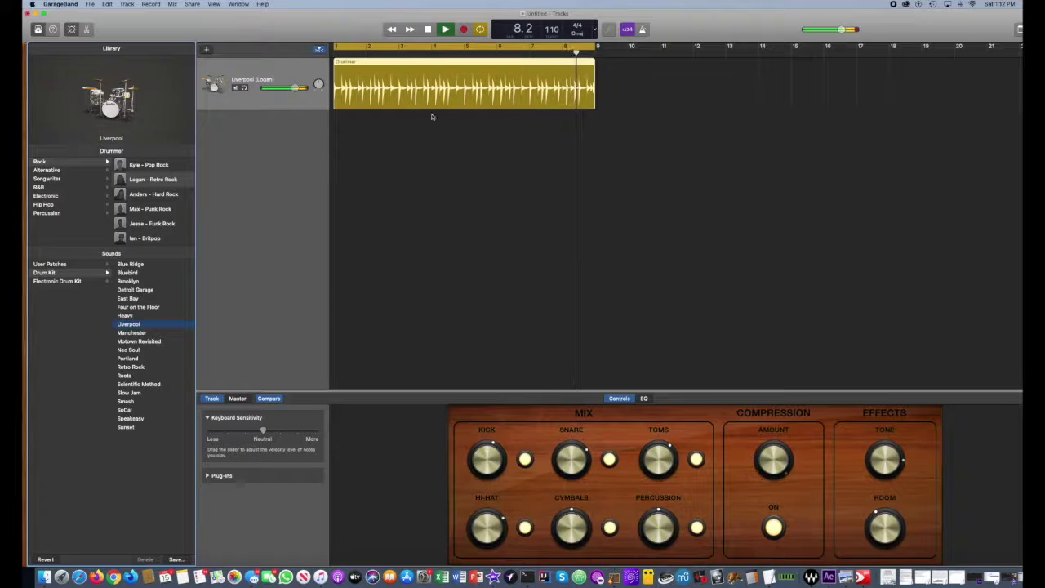
pyautogui.click(428, 30)
pyautogui.click(428, 30)
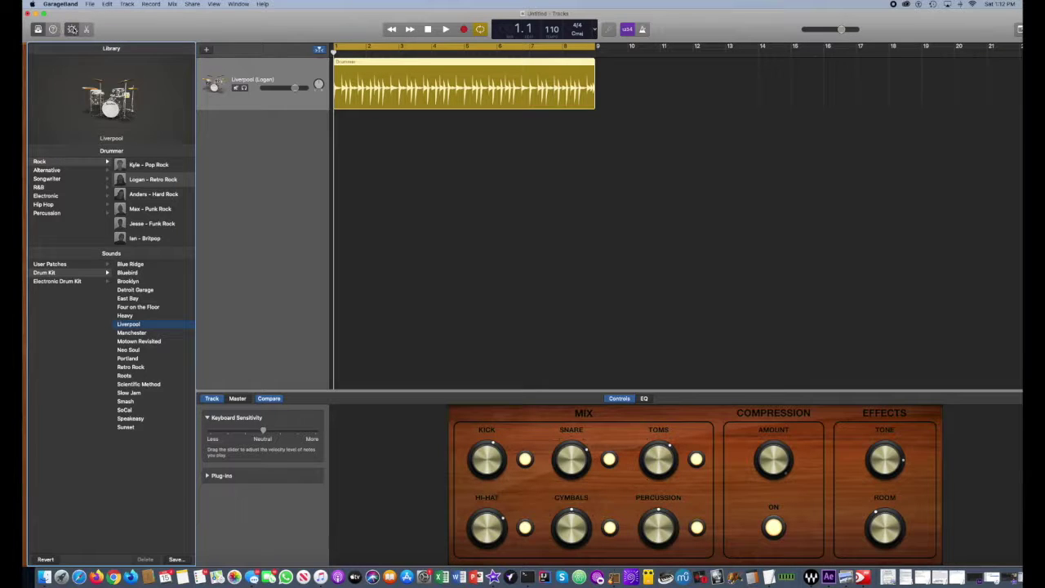
# Step: Open the Drummer editor, audition the B-Side, Double Live and Firebird beat presets during playback, and return to AM Gold with the playhead at bar 1
pyautogui.click(89, 29)
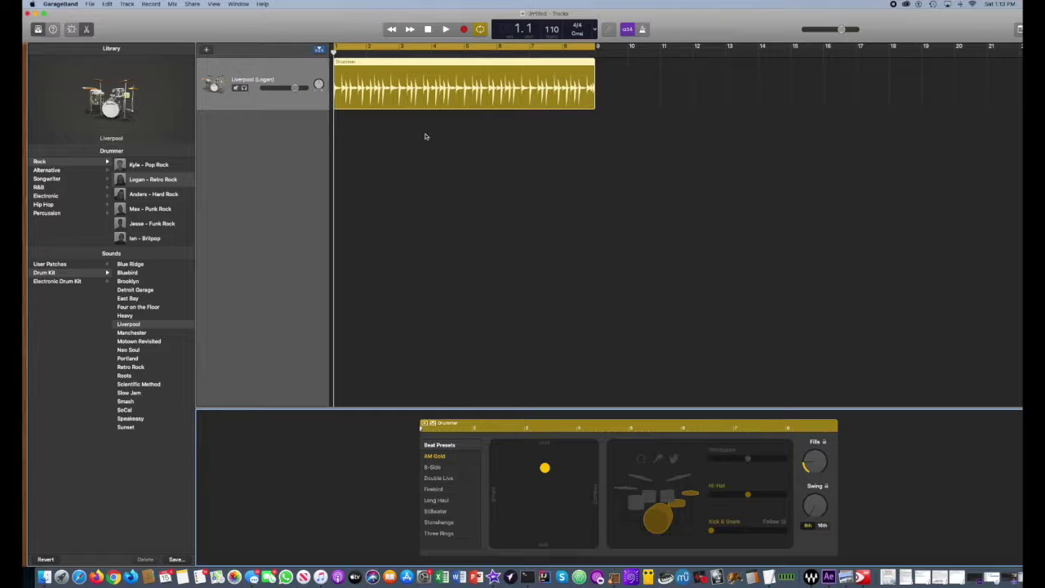
pyautogui.click(446, 29)
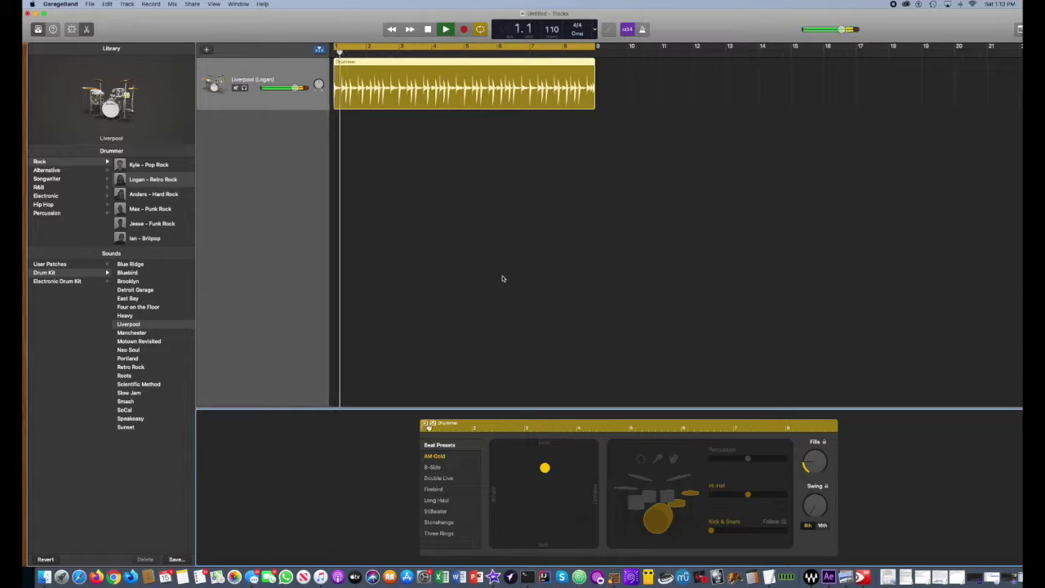
pyautogui.click(435, 468)
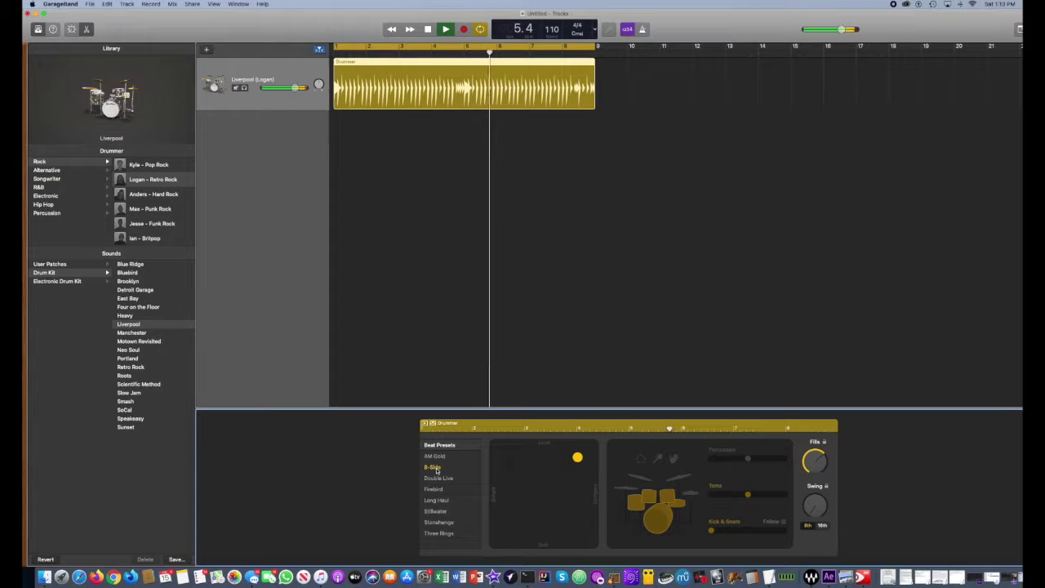
pyautogui.click(437, 479)
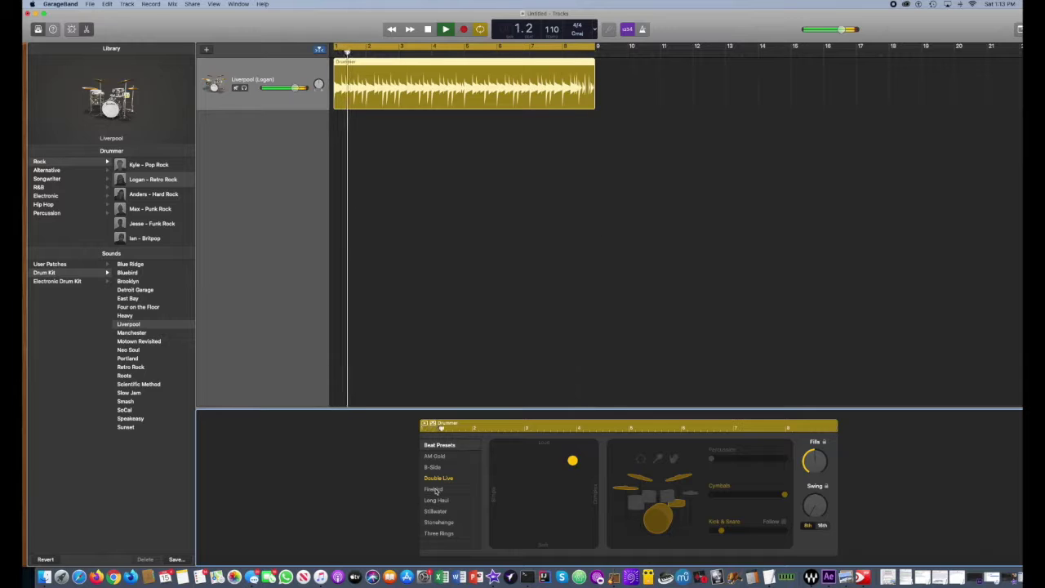
pyautogui.click(436, 489)
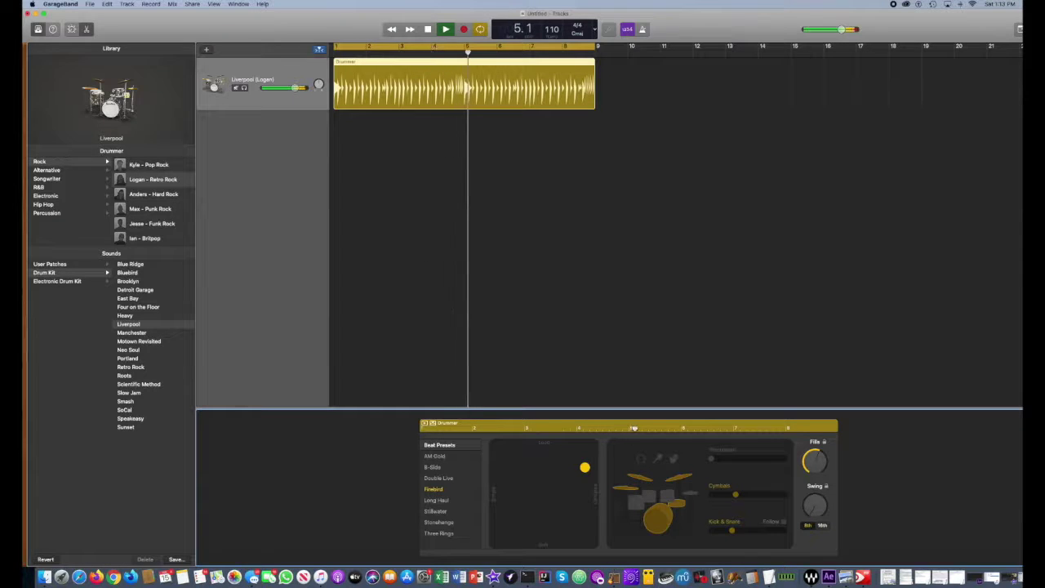
pyautogui.click(427, 29)
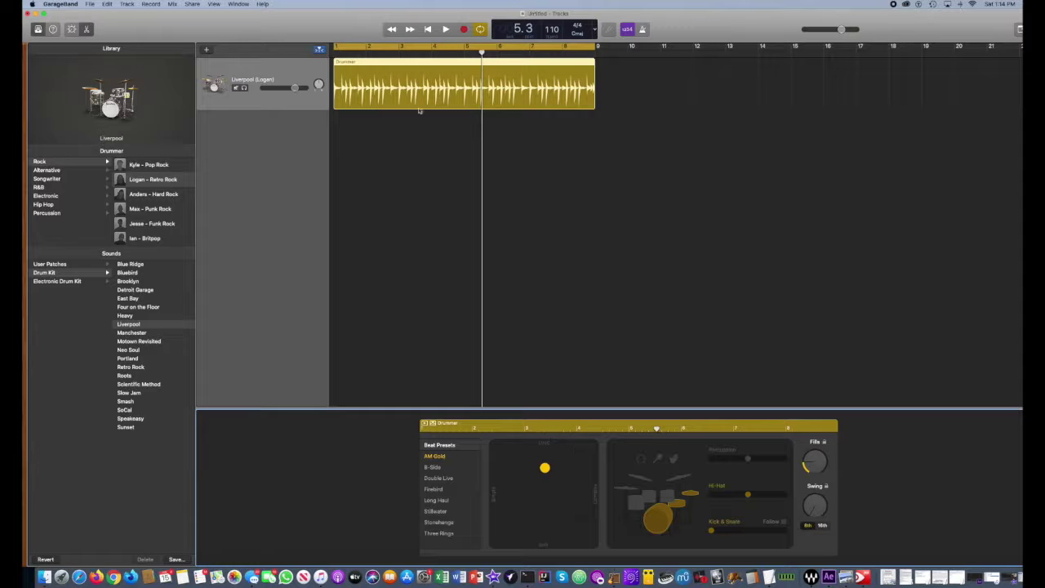
pyautogui.click(428, 30)
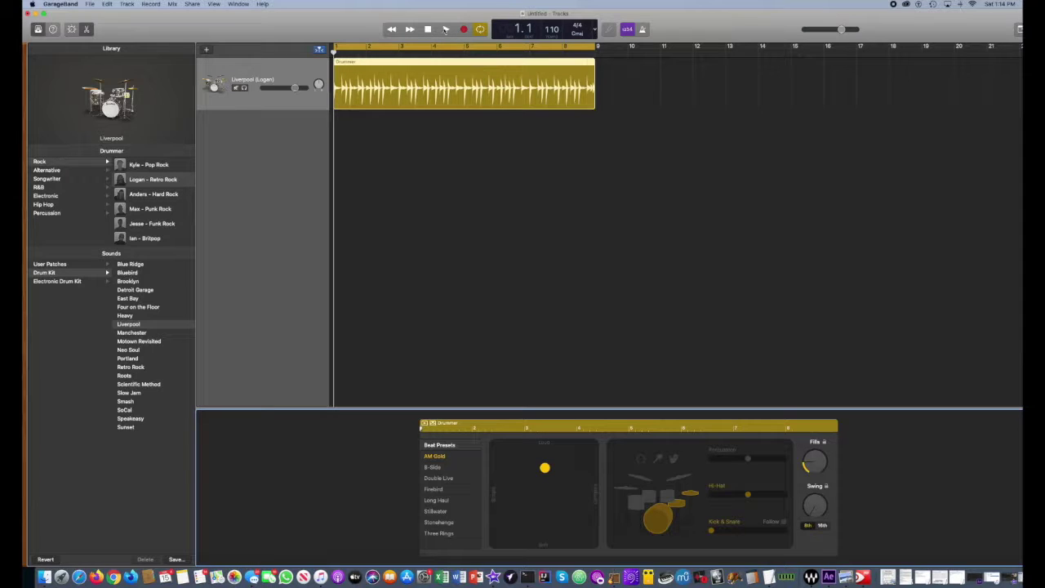
# Step: Play the beat and shift its XY pad point slightly towards Loud and Complex
pyautogui.click(445, 30)
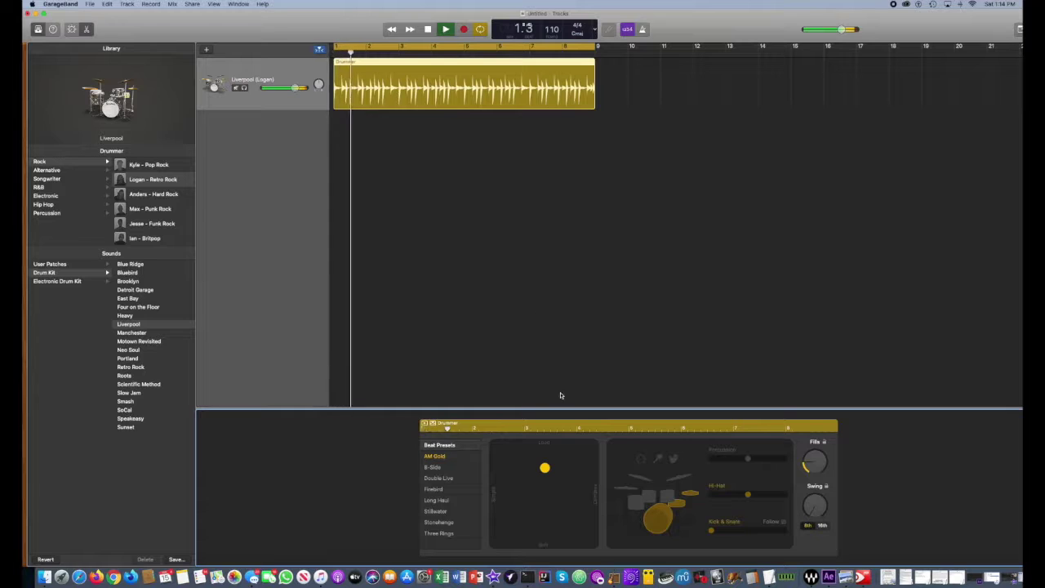
pyautogui.moveTo(547, 467); pyautogui.dragTo(571, 459)
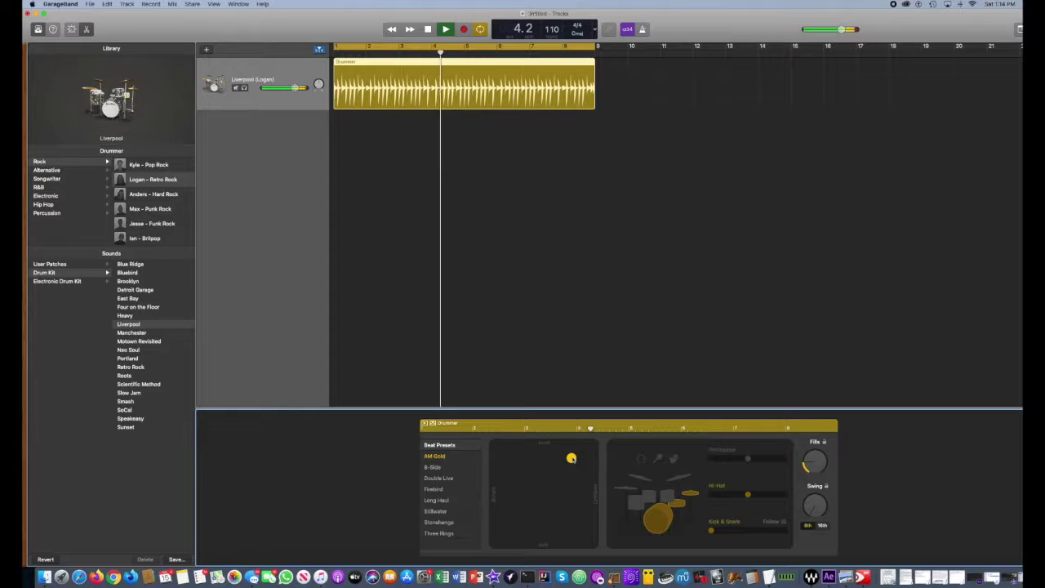
pyautogui.moveTo(572, 459); pyautogui.dragTo(555, 458)
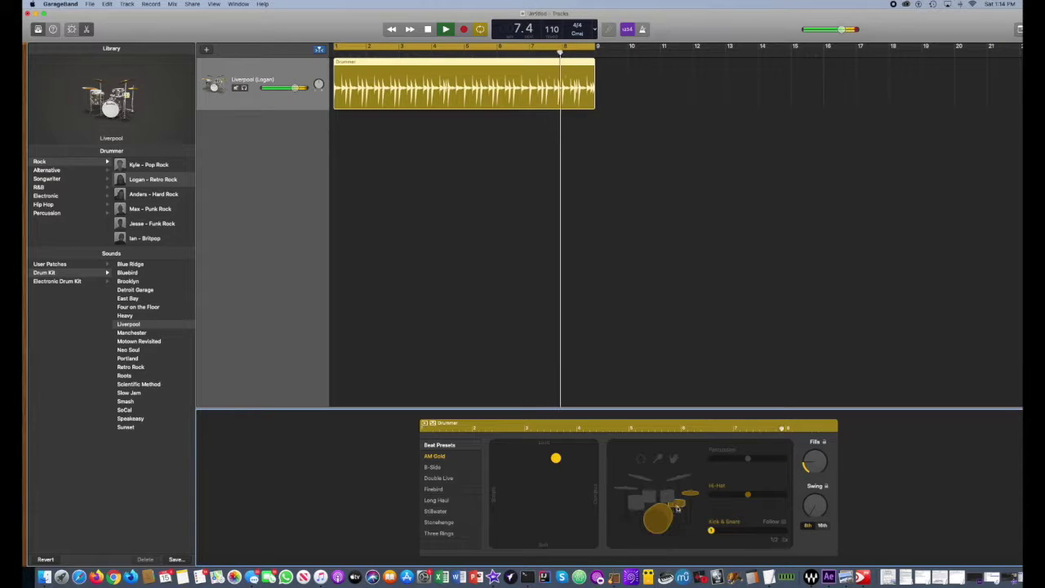
# Step: Audition the Kick & Snare variations and settle on variation 3, and compare hi-hat variations 1 and 2 with the middle one, keeping the middle one
pyautogui.click(722, 532)
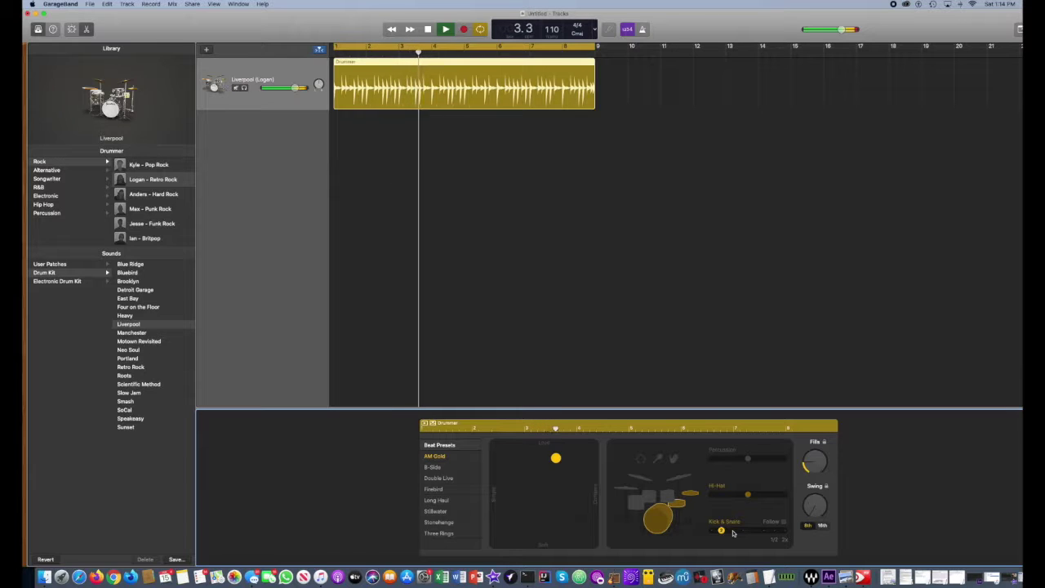
pyautogui.click(733, 532)
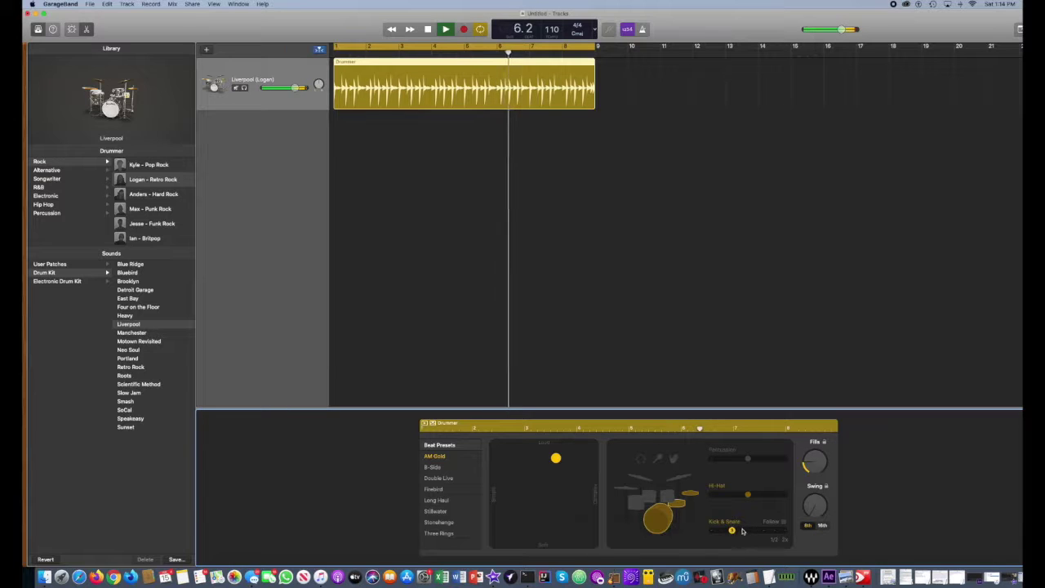
pyautogui.click(743, 531)
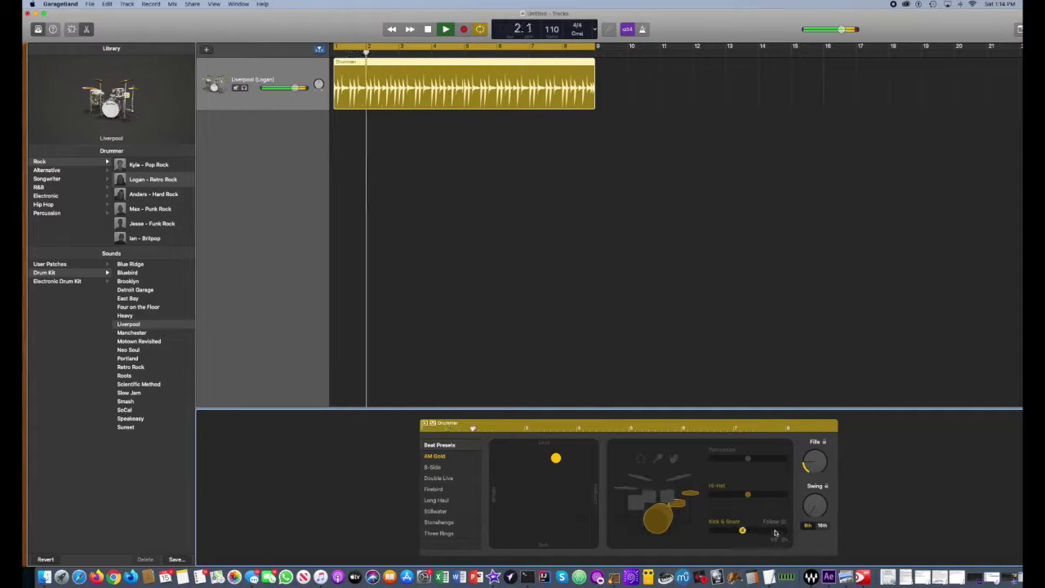
pyautogui.click(775, 532)
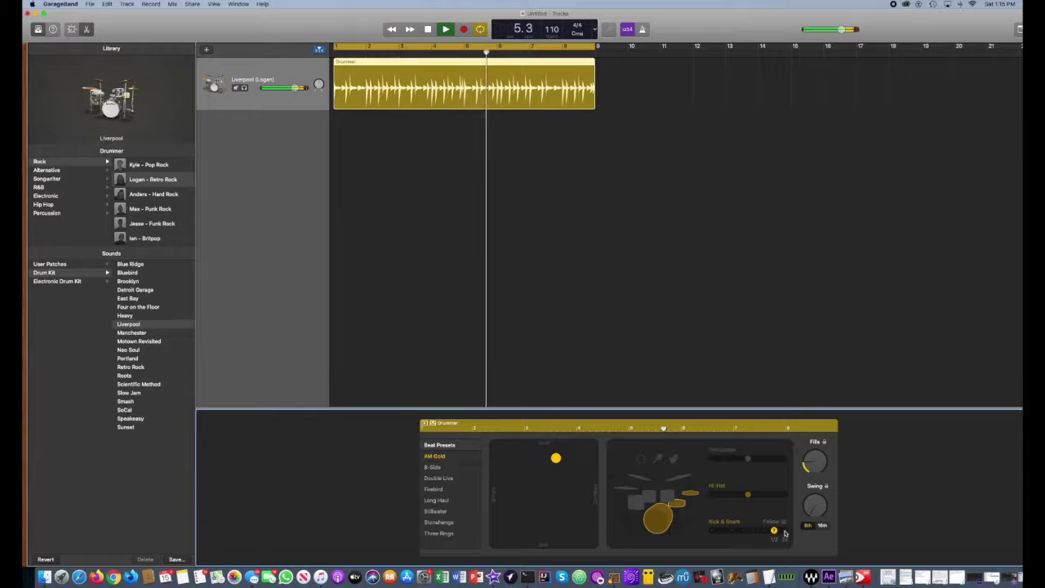
pyautogui.click(785, 531)
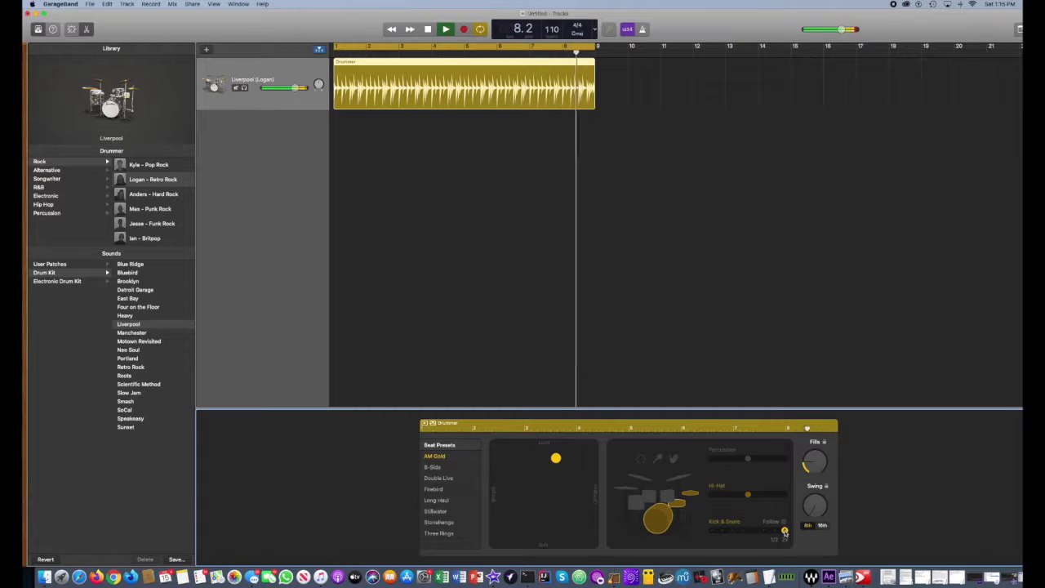
pyautogui.click(732, 531)
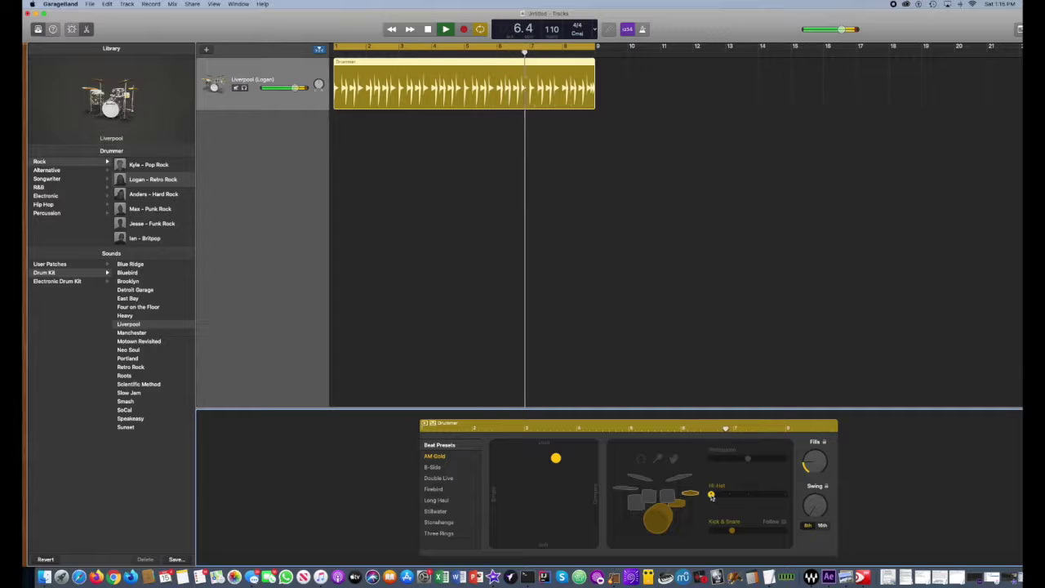
pyautogui.moveTo(711, 495); pyautogui.dragTo(729, 495)
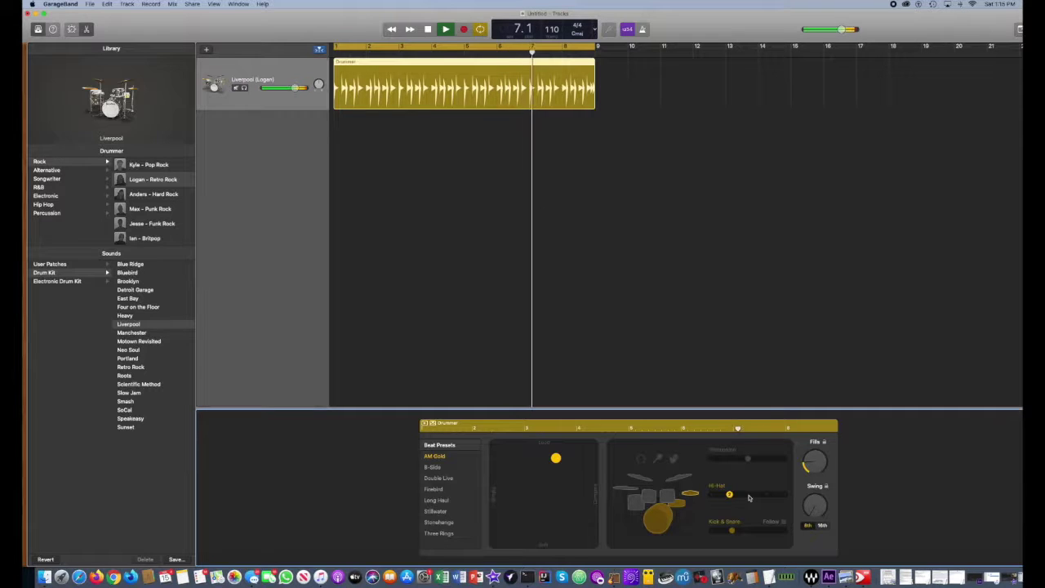
pyautogui.click(749, 497)
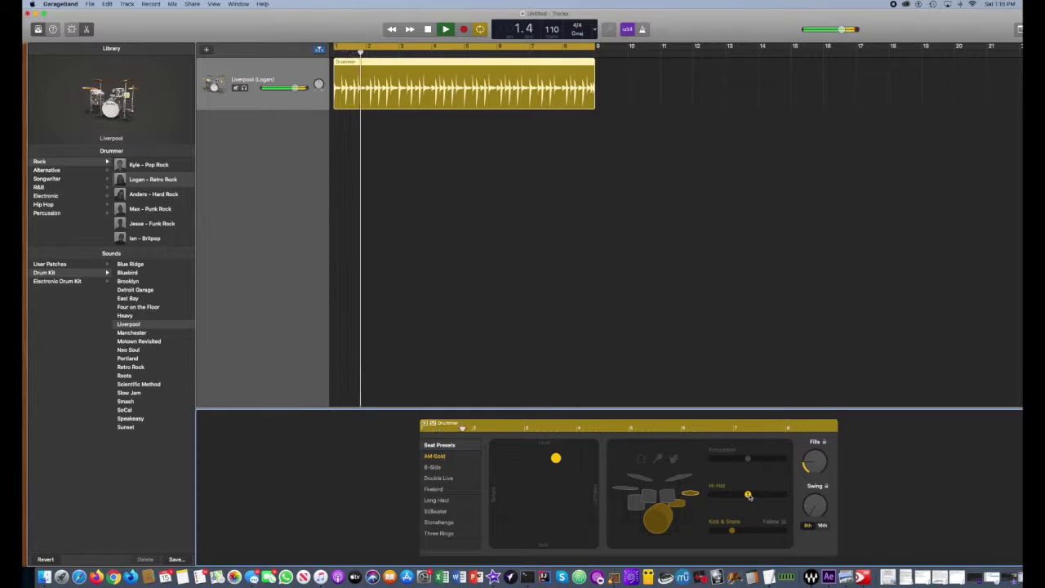
# Step: Try the tambourine and shaker, choose hand claps as the percussion instrument, and set the Percussion pattern to the middle variation
pyautogui.click(641, 462)
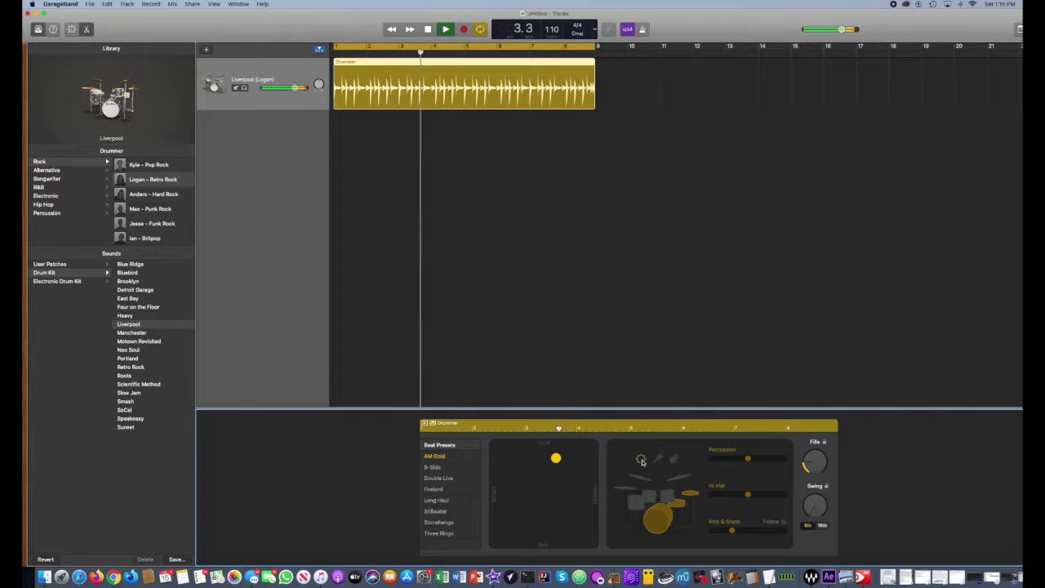
pyautogui.click(658, 460)
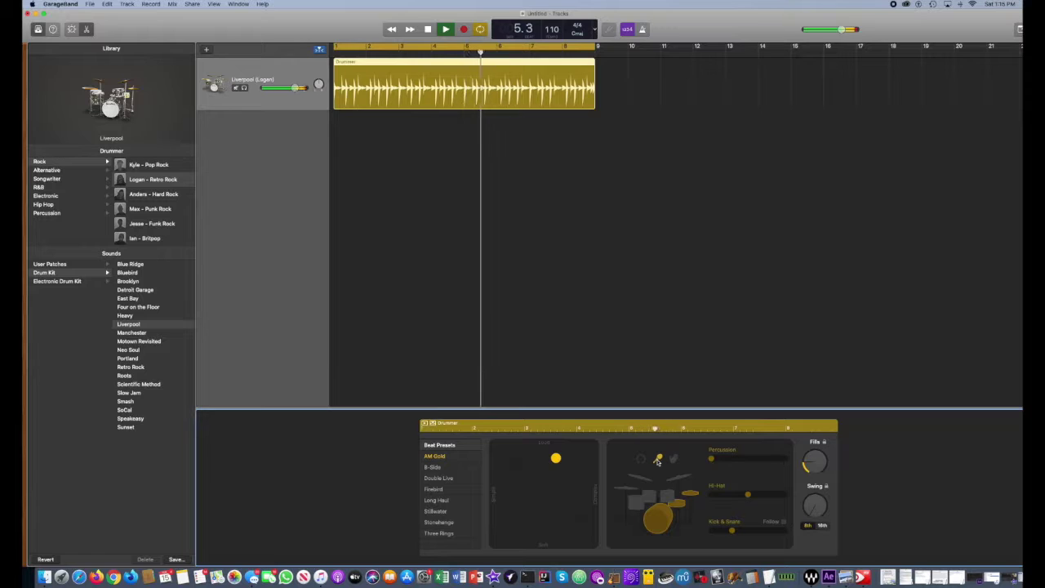
pyautogui.click(672, 460)
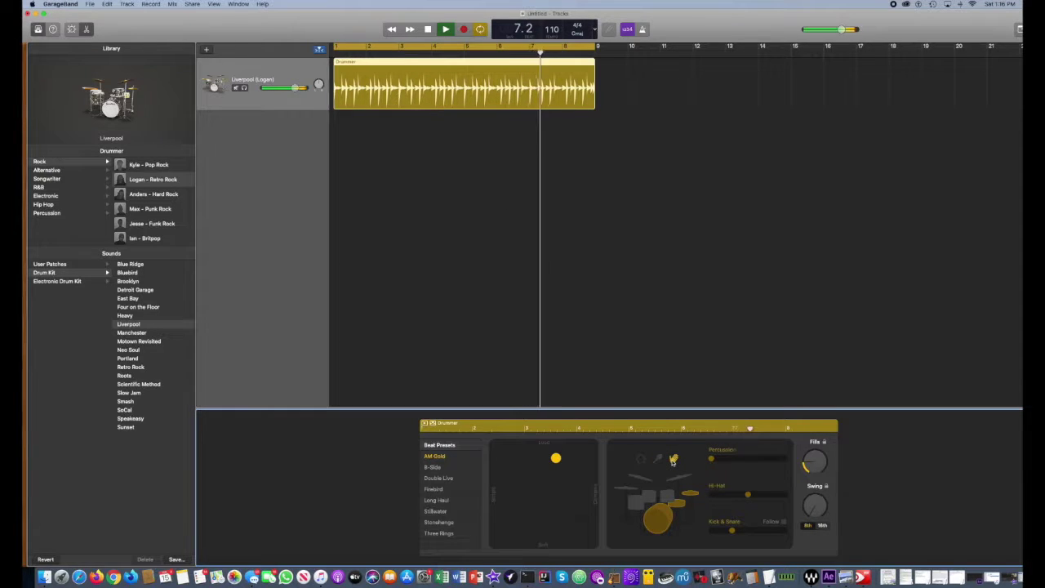
pyautogui.click(748, 460)
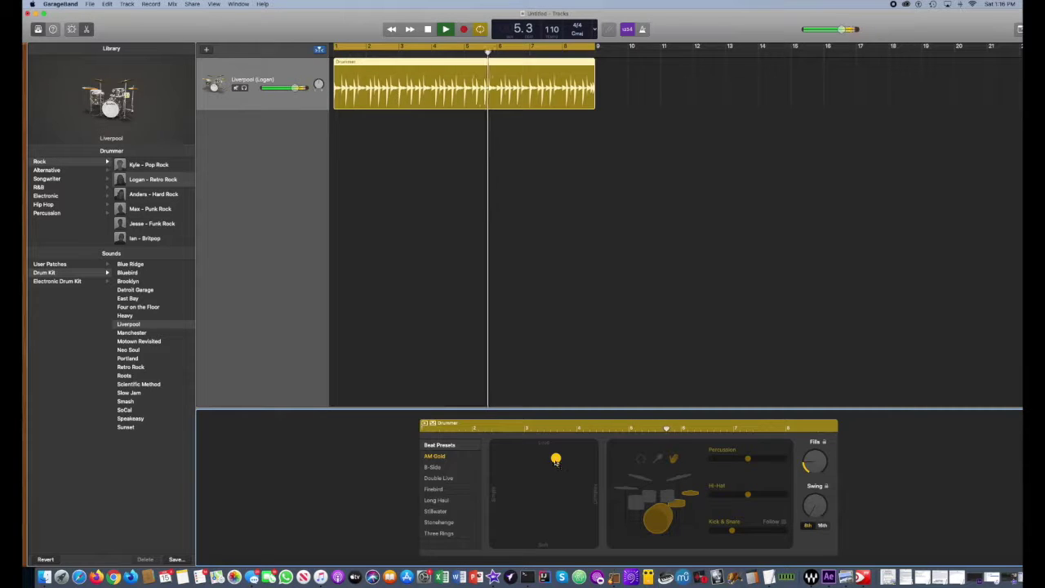
# Step: Shift the beat's XY pad point close to Simple at the same loudness, raise Fills to about the midpoint, and stop playback
pyautogui.moveTo(556, 459); pyautogui.dragTo(532, 460)
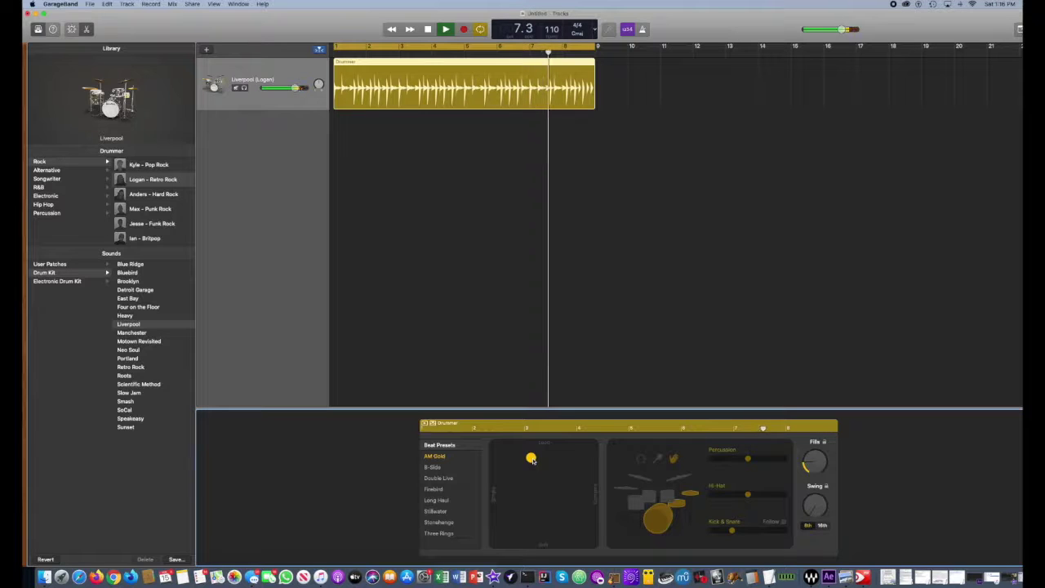
pyautogui.moveTo(532, 460); pyautogui.dragTo(506, 460)
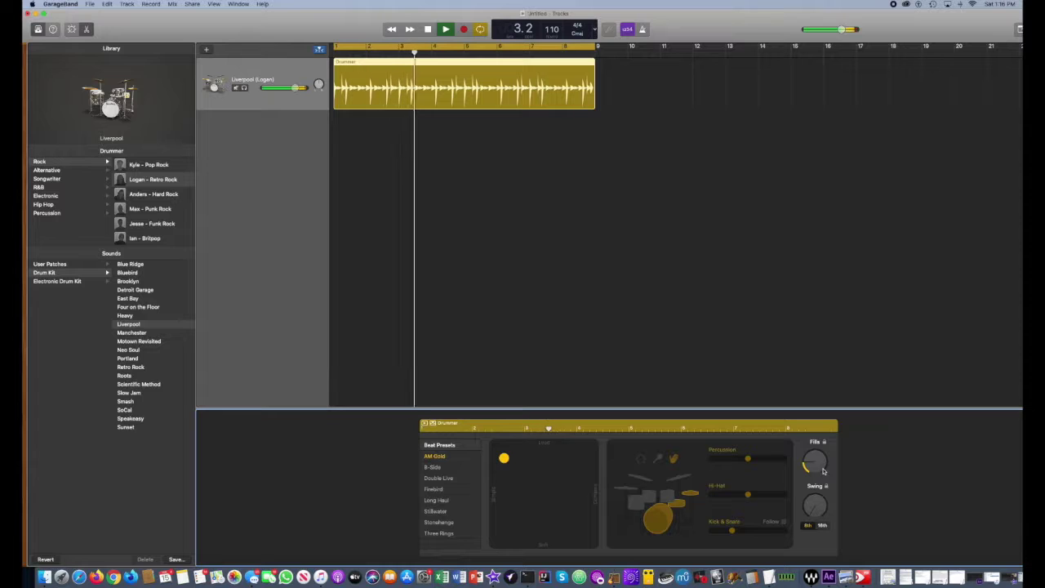
pyautogui.moveTo(824, 470); pyautogui.dragTo(823, 442)
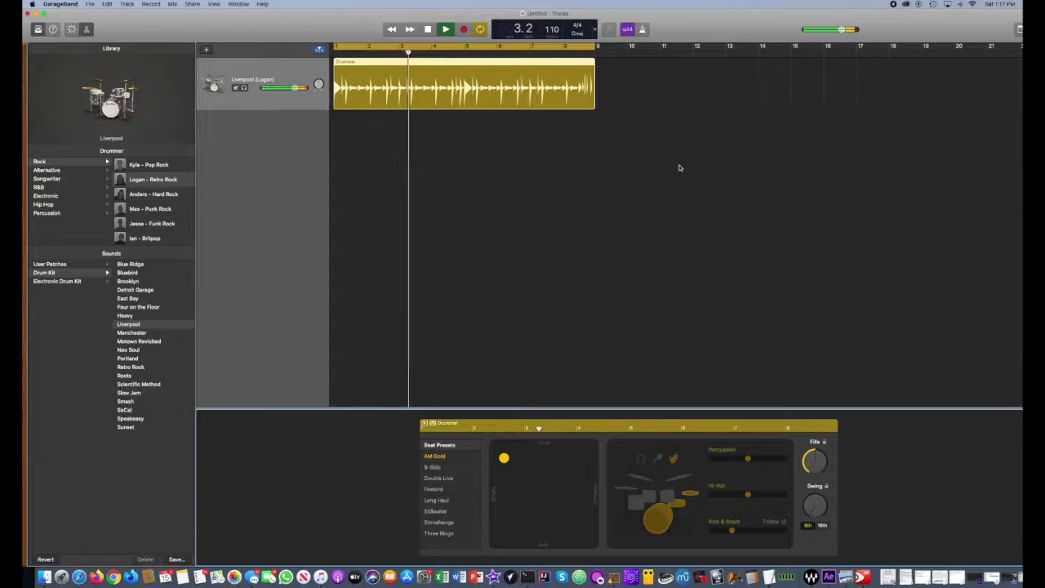
pyautogui.press('space')
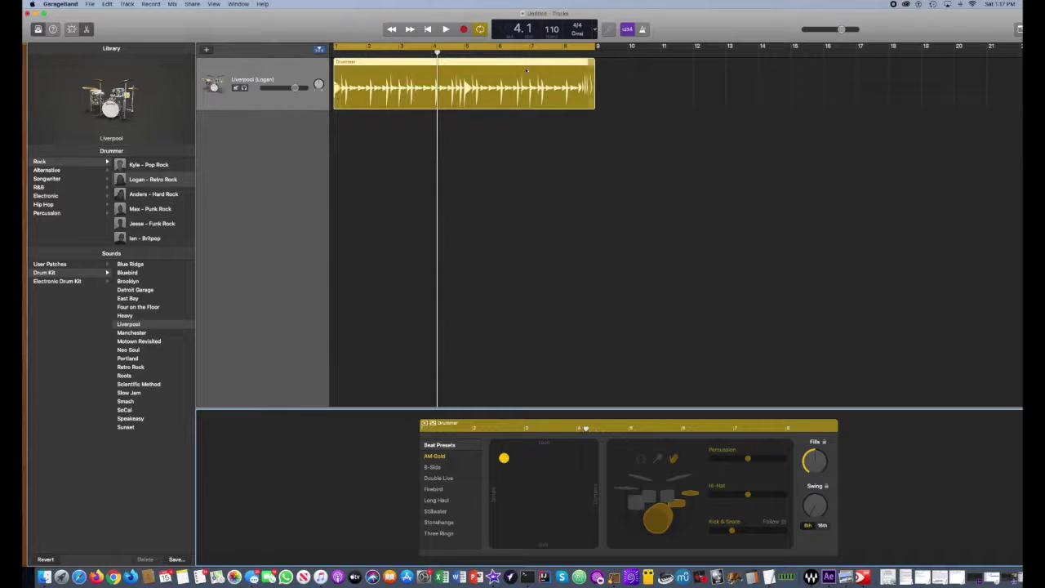
# Step: Switch off the cycle range, return the playhead to bar 1, and add a second eight-bar drummer region starting at bar 9
pyautogui.click(468, 48)
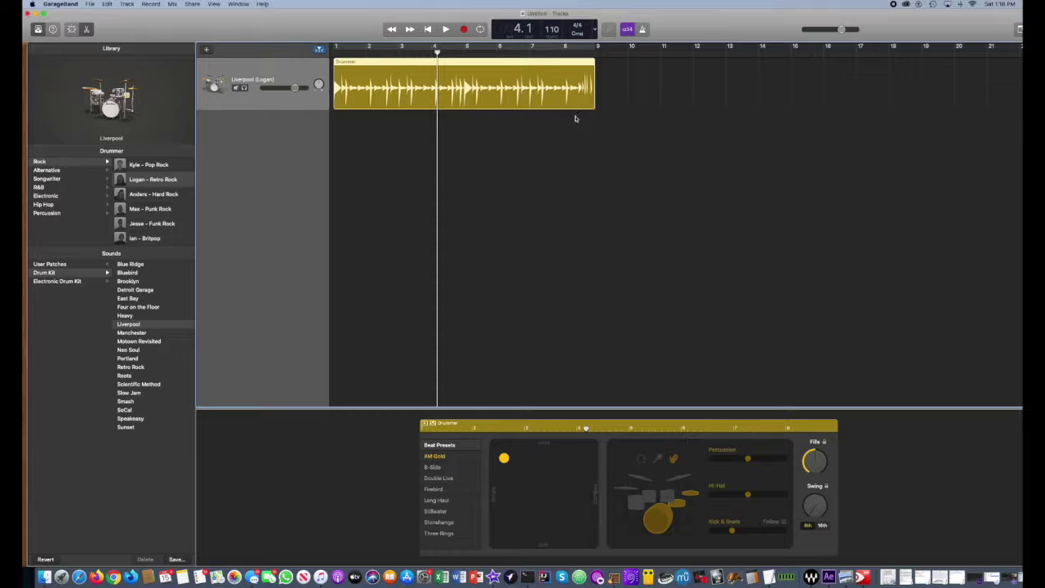
pyautogui.click(428, 30)
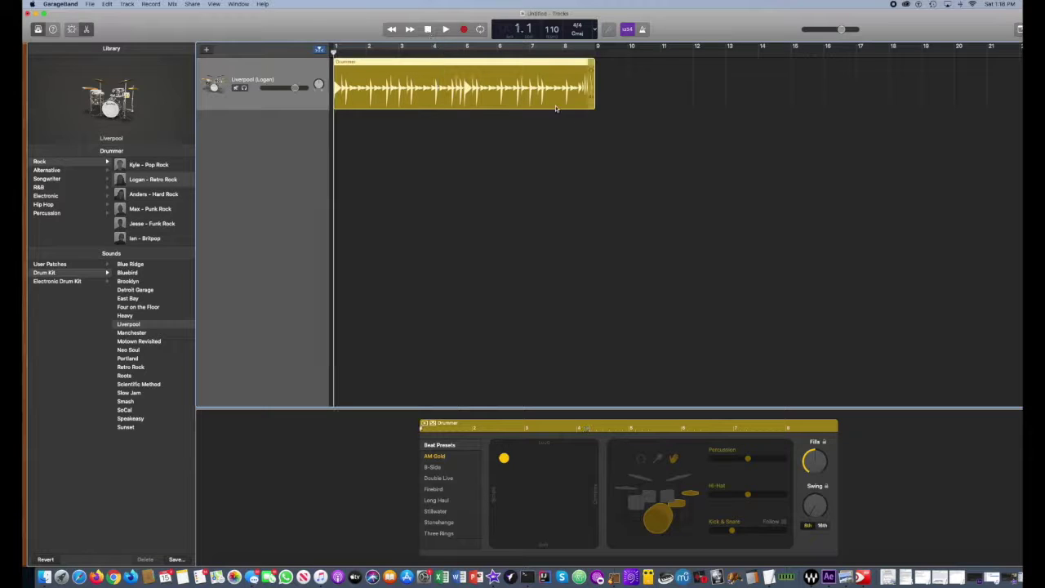
pyautogui.click(599, 85)
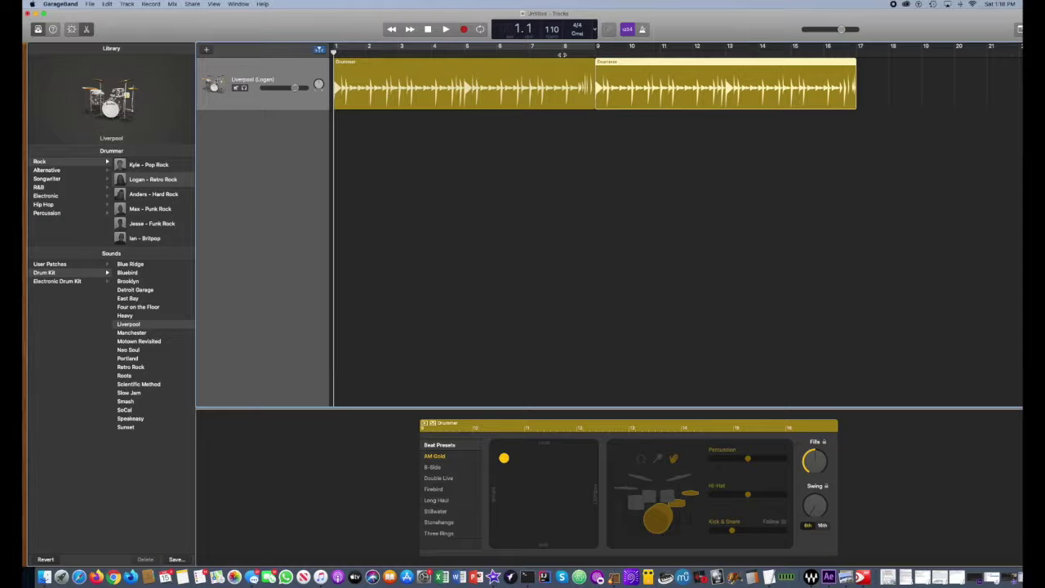
# Step: Play the transition between the two drummer regions, from just after bar 8 to about bar 10, to hear the fill
pyautogui.moveTo(698, 29); pyautogui.dragTo(667, 28)
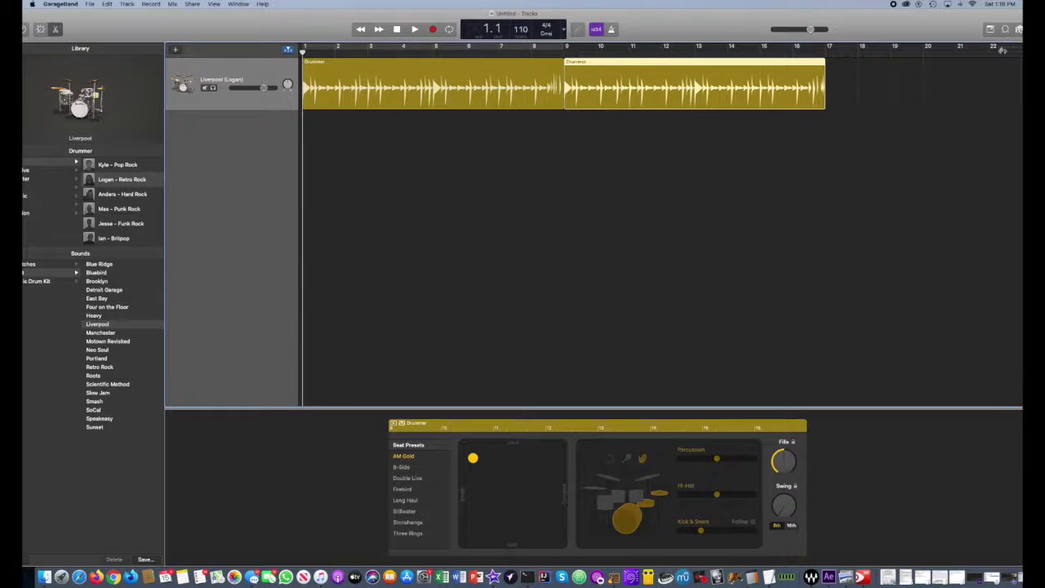
pyautogui.scroll(5, 606, 82)
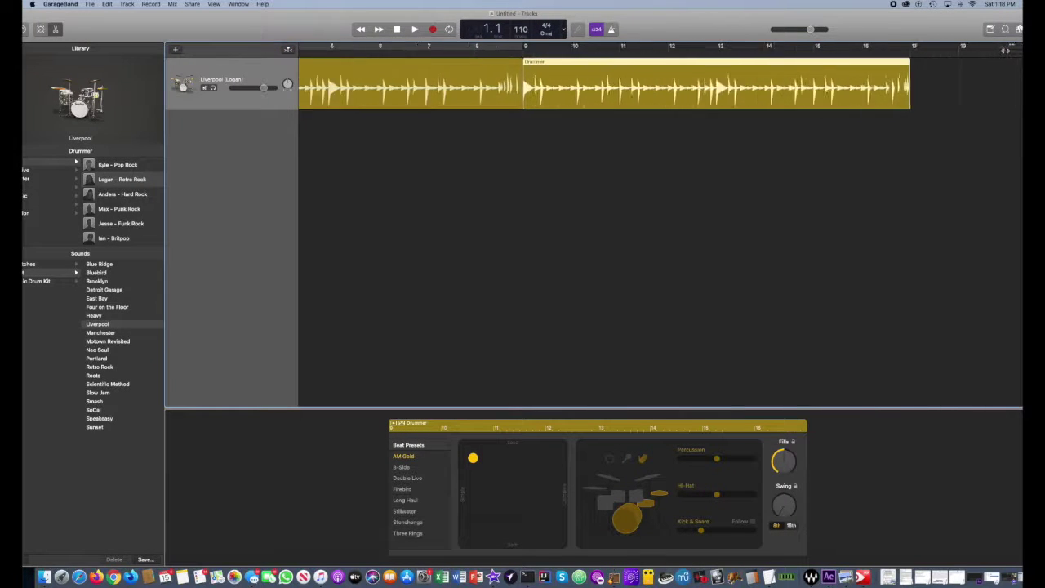
pyautogui.scroll(2, 606, 82)
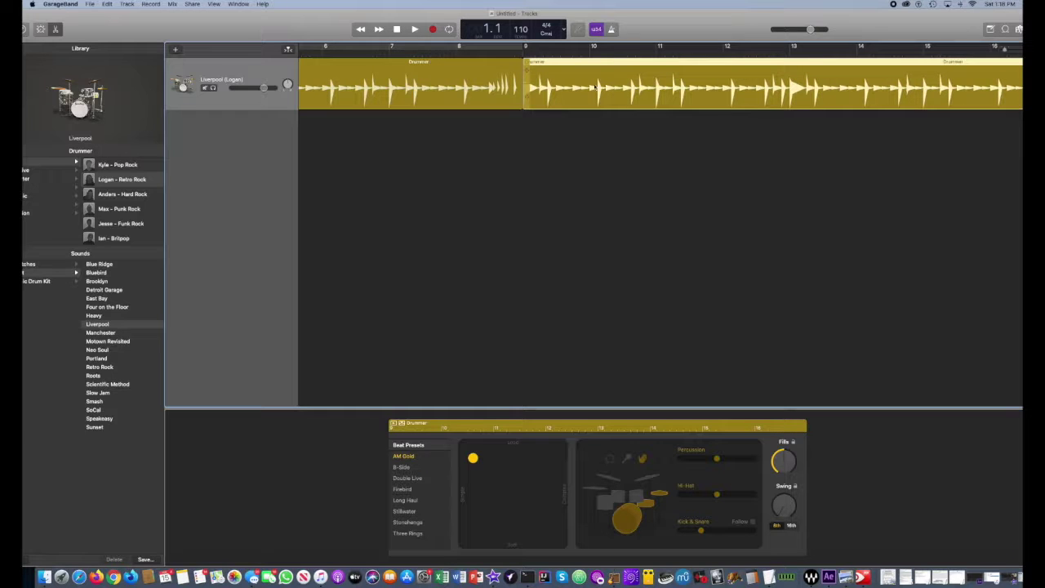
pyautogui.click(474, 53)
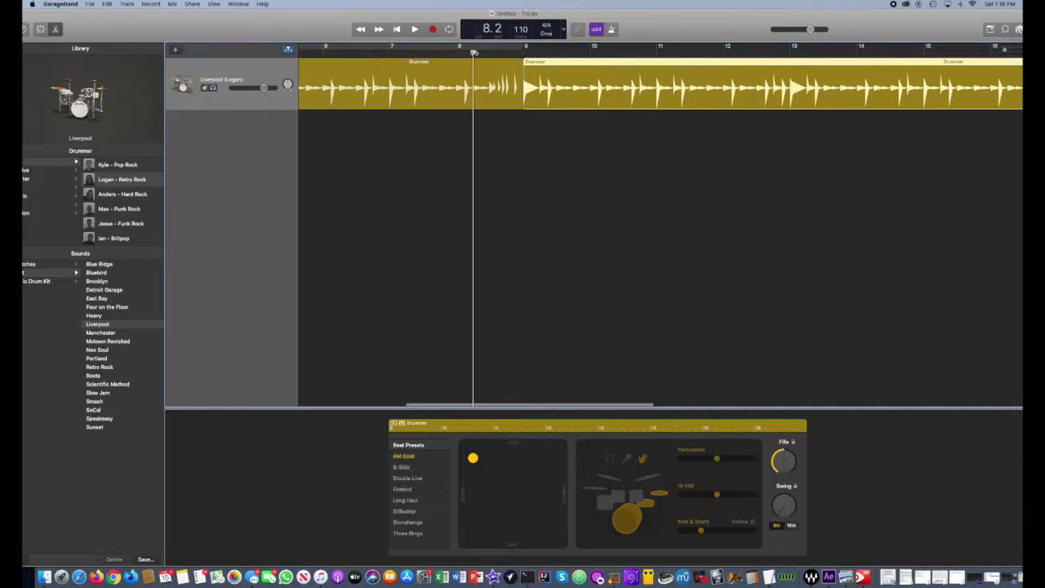
pyautogui.press('space')
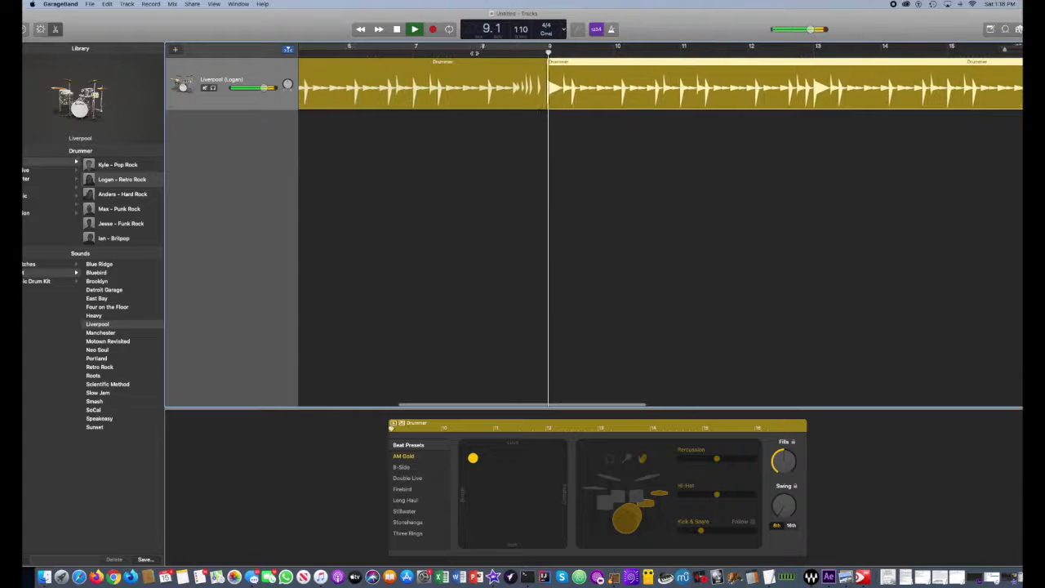
pyautogui.press('space')
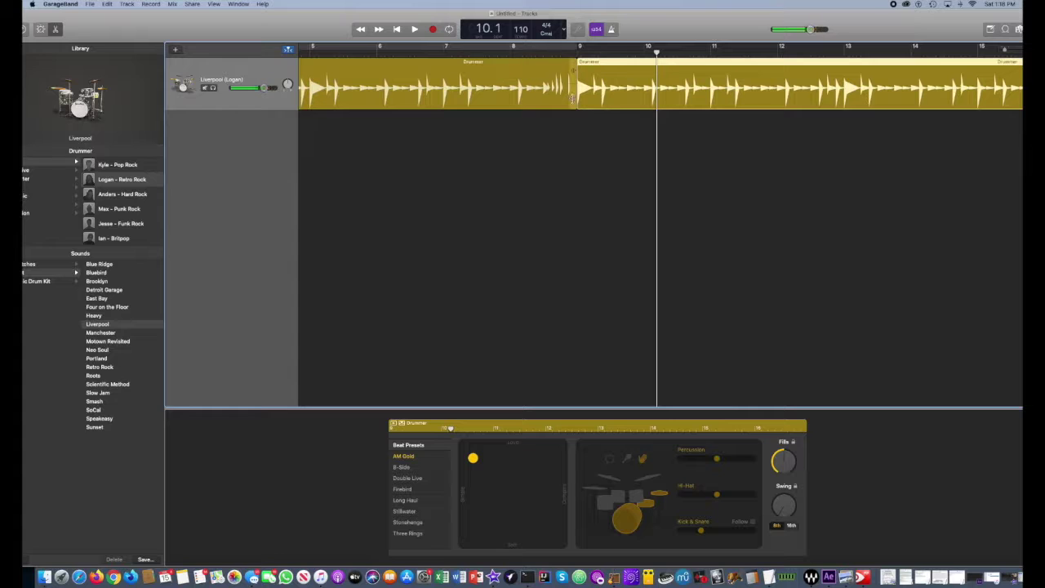
# Step: Extend the second drummer region's start back to about the middle of bar 8 and play the transition twice
pyautogui.moveTo(573, 98); pyautogui.dragTo(547, 100)
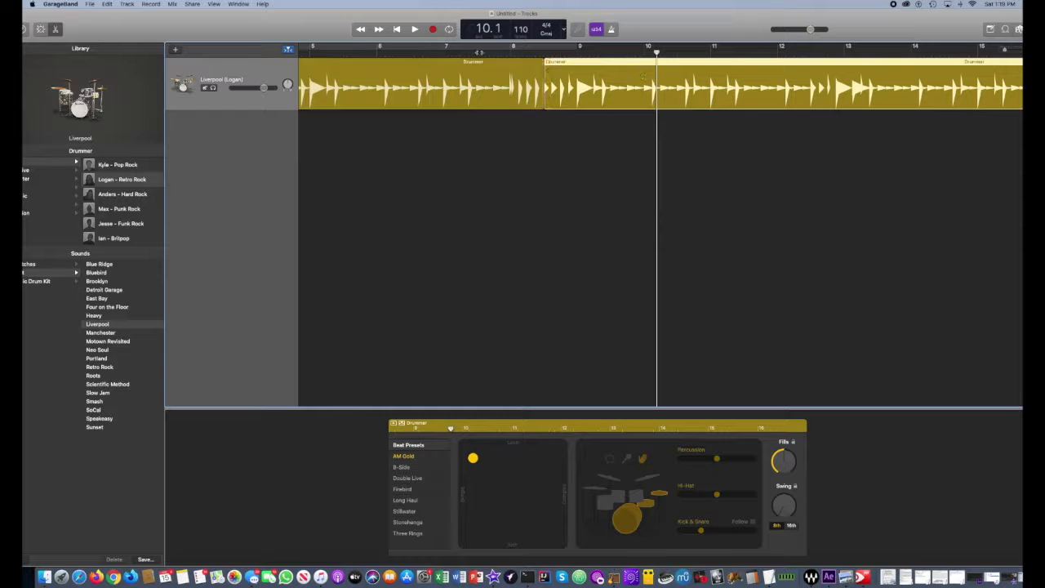
pyautogui.press('space')
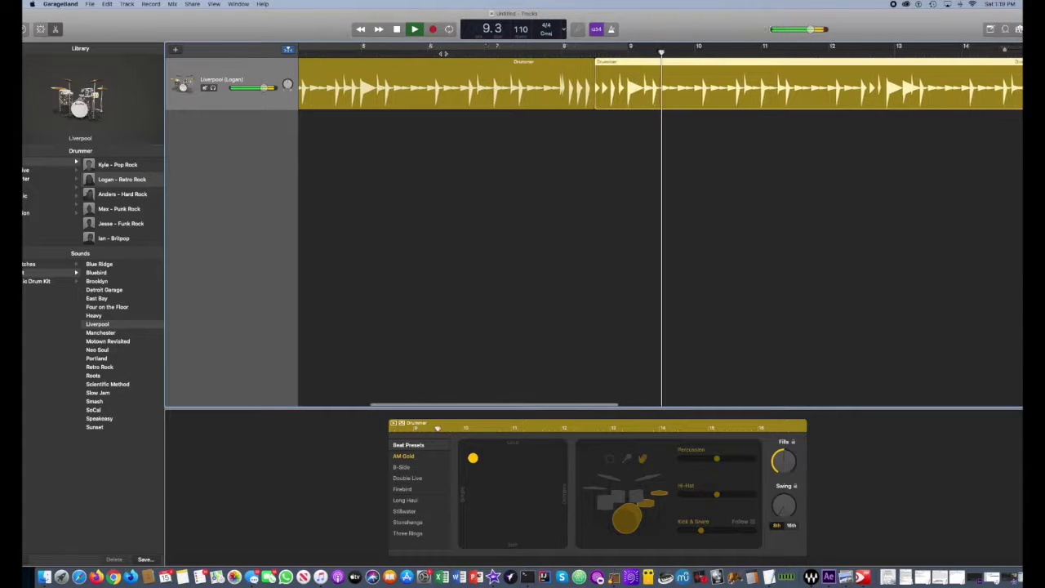
pyautogui.press('space')
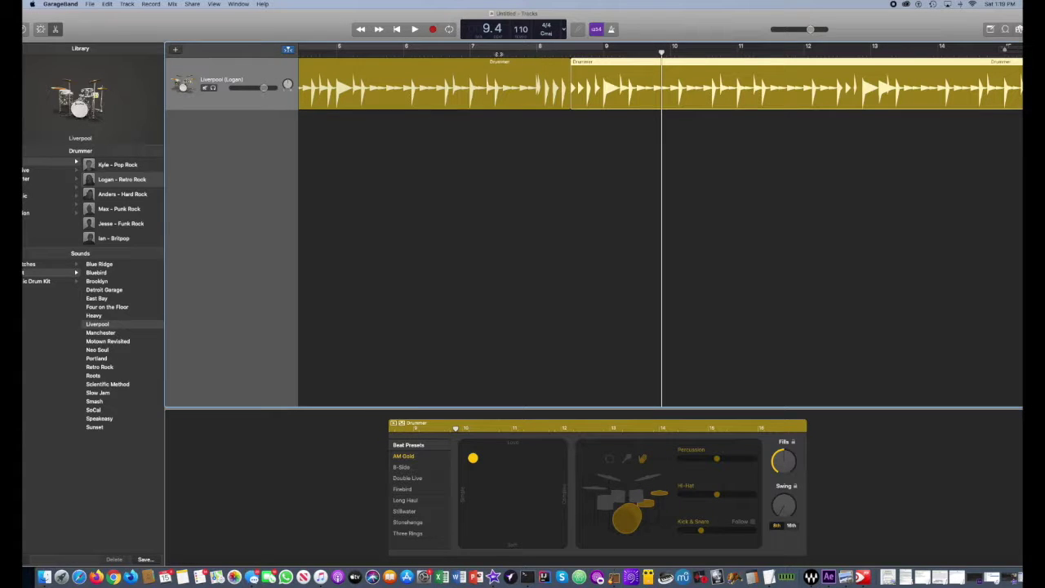
pyautogui.click(493, 54)
pyautogui.press('space')
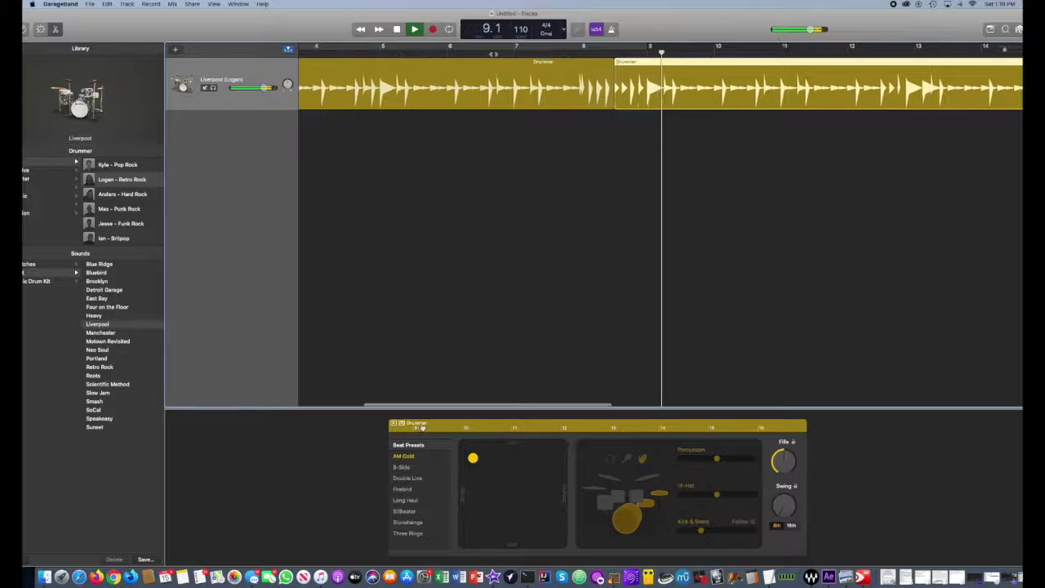
pyautogui.press('space')
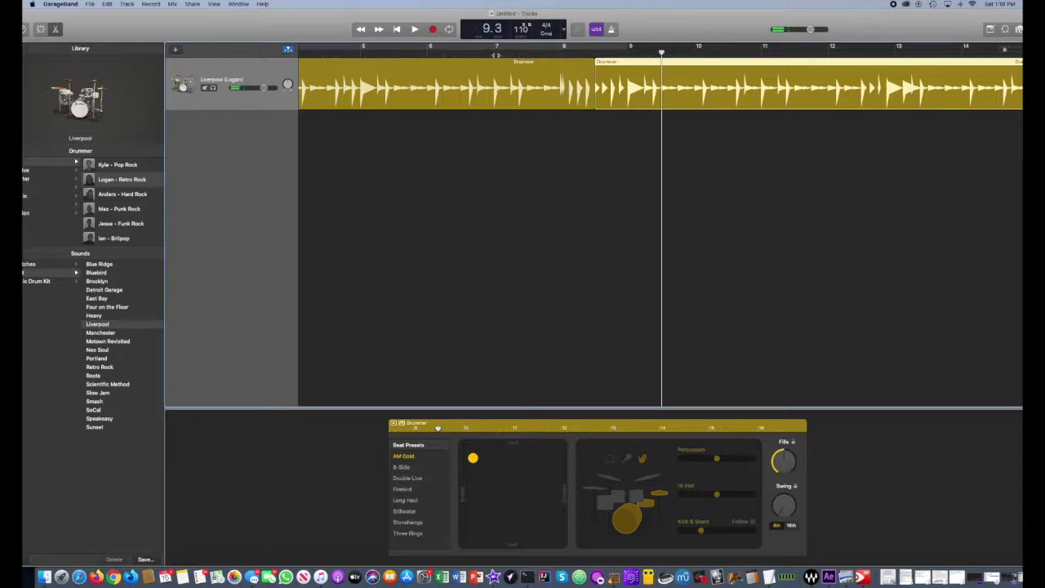
# Step: Place the playhead at bar 7, try playback with the cycle range switched on, and switch the cycle off
pyautogui.click(509, 53)
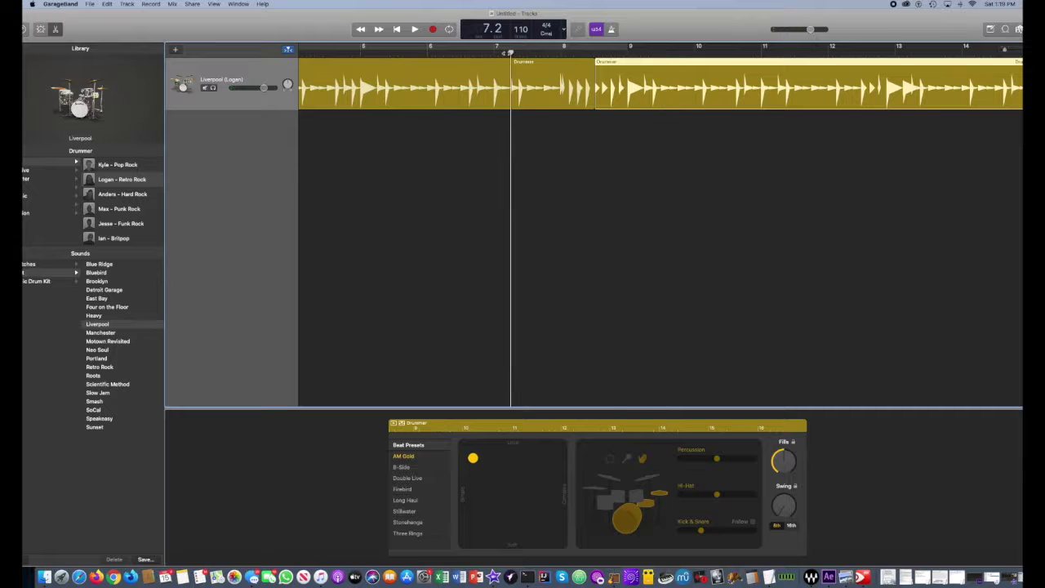
pyautogui.moveTo(511, 53); pyautogui.dragTo(495, 53)
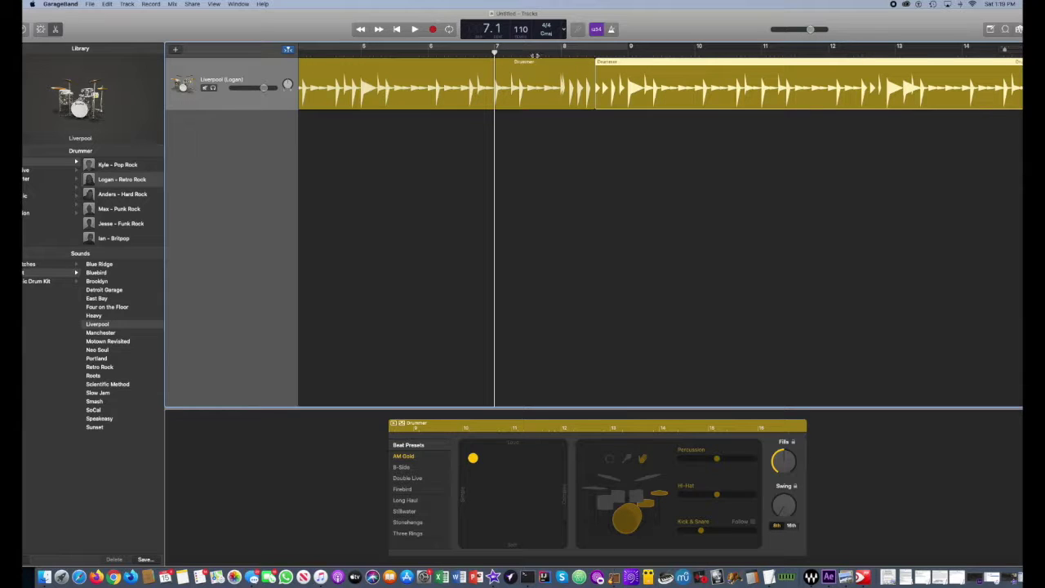
pyautogui.click(522, 46)
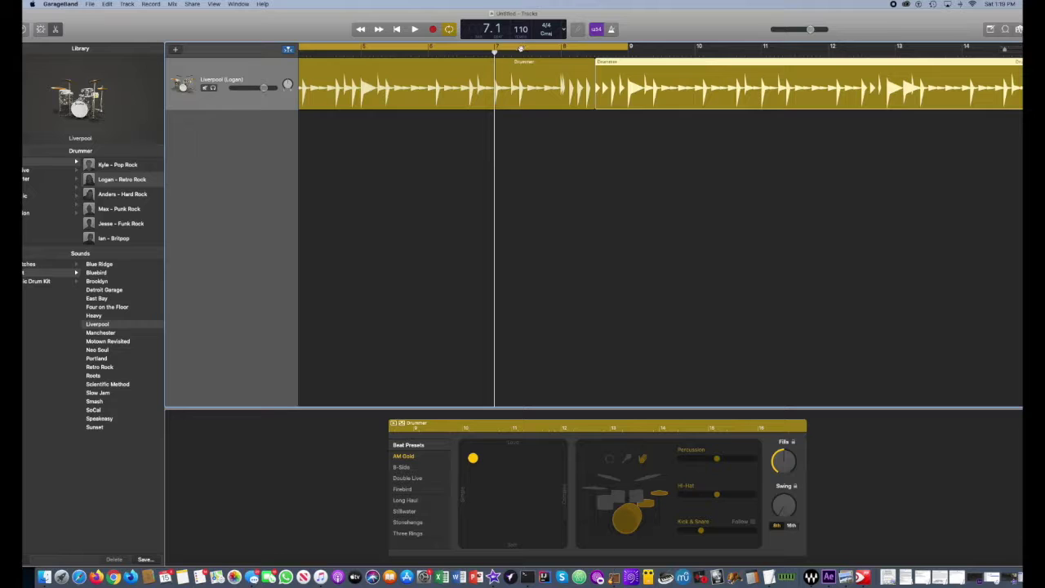
pyautogui.press('space')
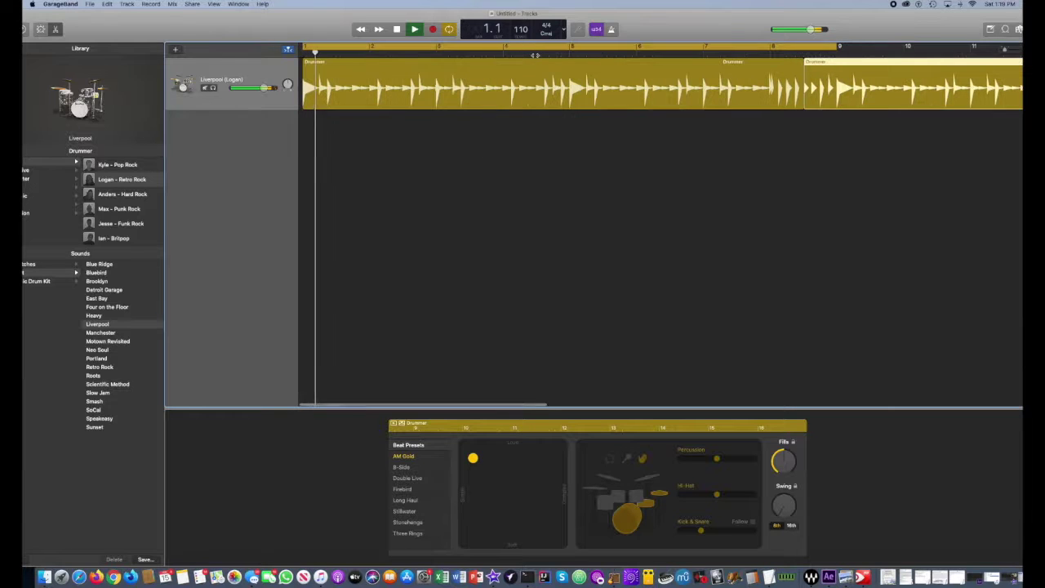
pyautogui.press('space')
pyautogui.click(554, 54)
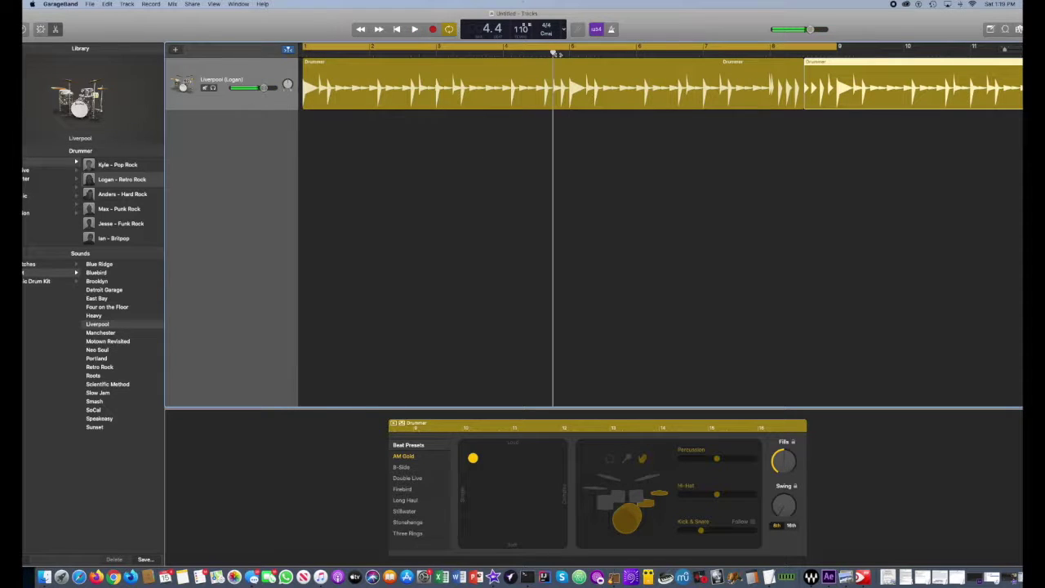
pyautogui.press('space')
pyautogui.press('space')
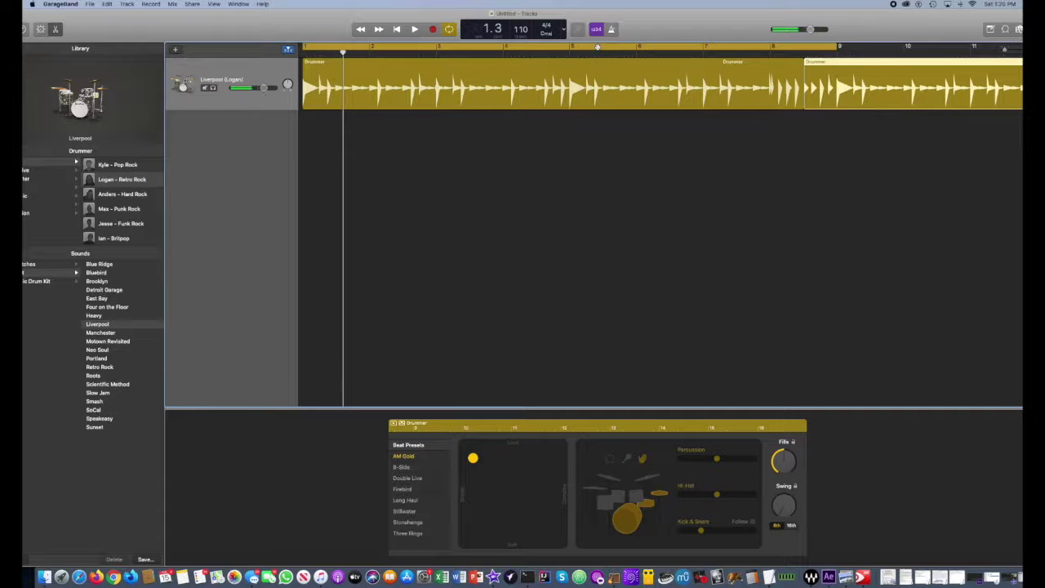
pyautogui.click(597, 46)
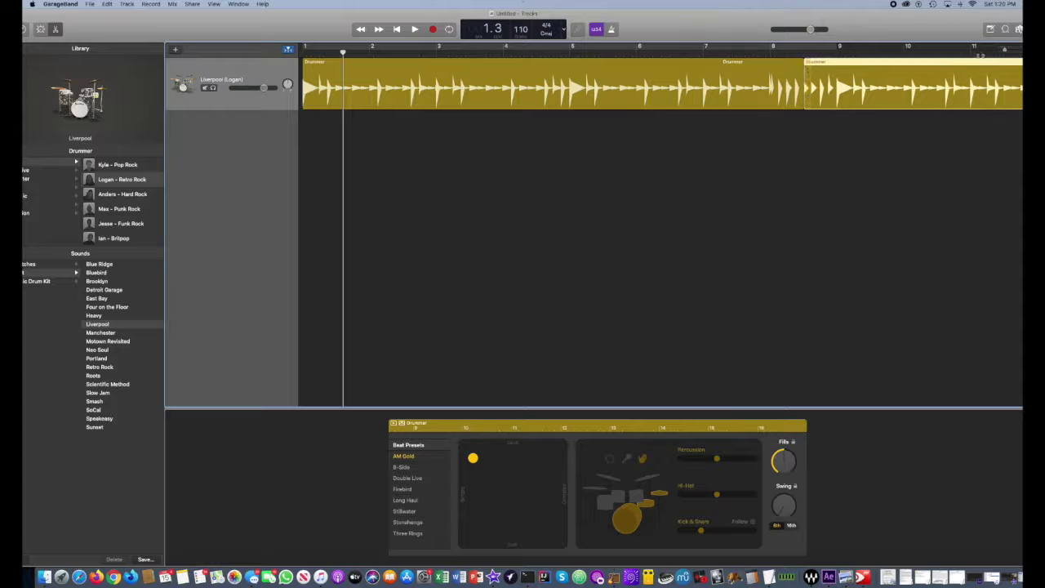
# Step: Add a third eight-bar drummer region starting at bar 17, right after the second region
pyautogui.press('super+Left')
pyautogui.press('super+Left')
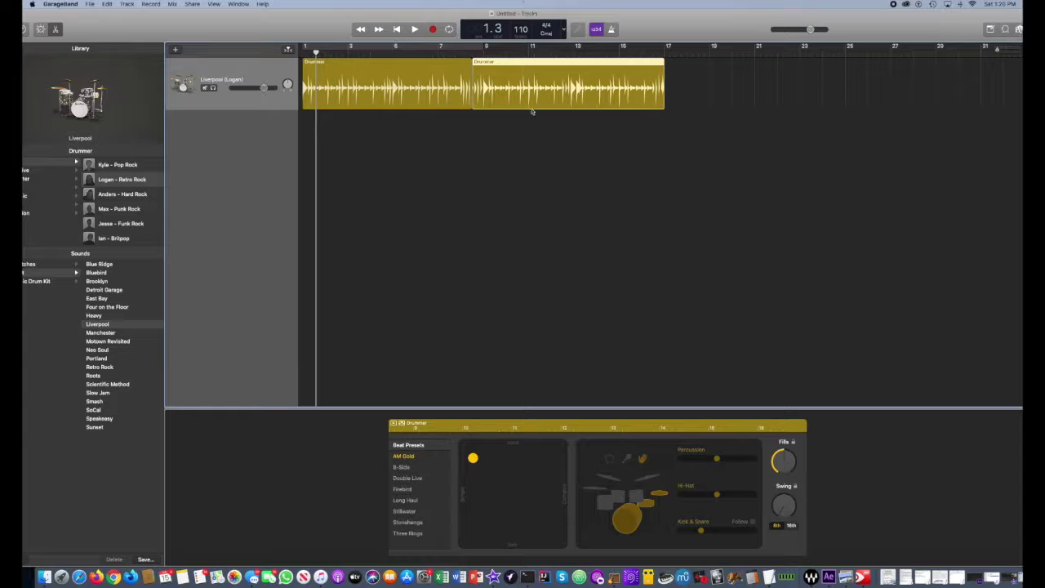
pyautogui.click(669, 85)
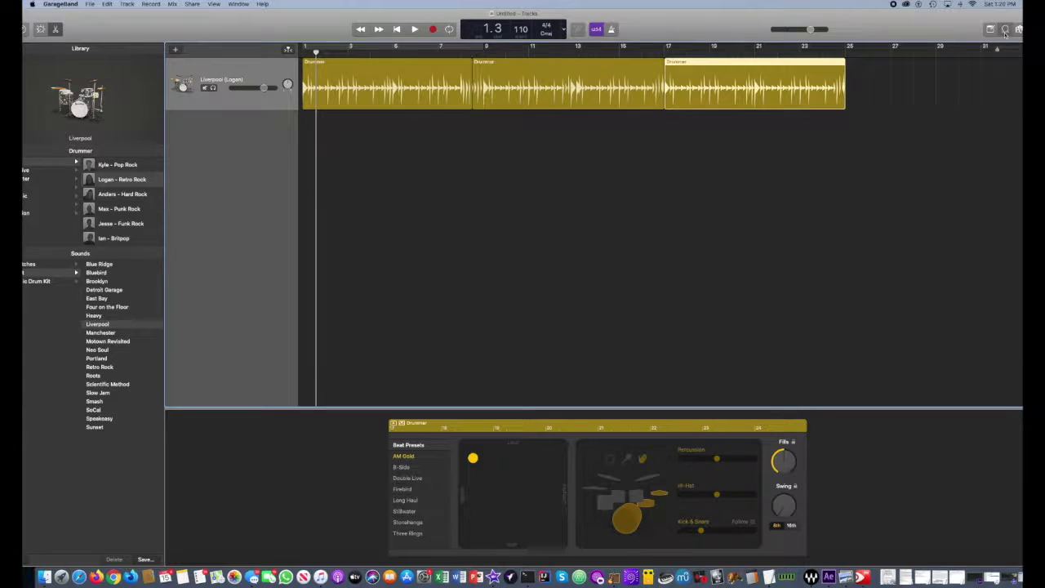
# Step: Open the Apple Loops browser and filter the loops by the All Drums instrument category
pyautogui.click(1005, 30)
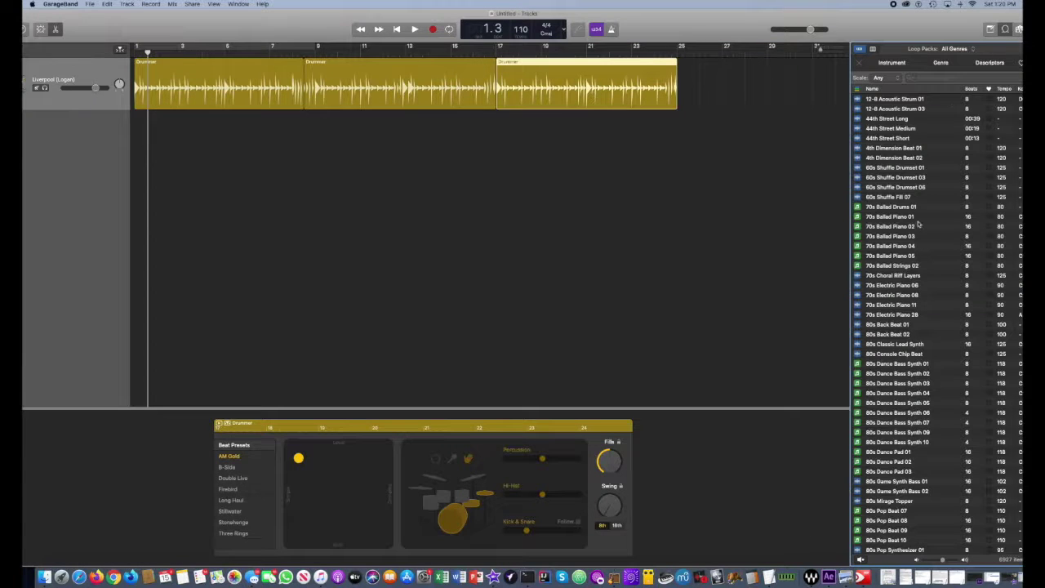
pyautogui.click(892, 63)
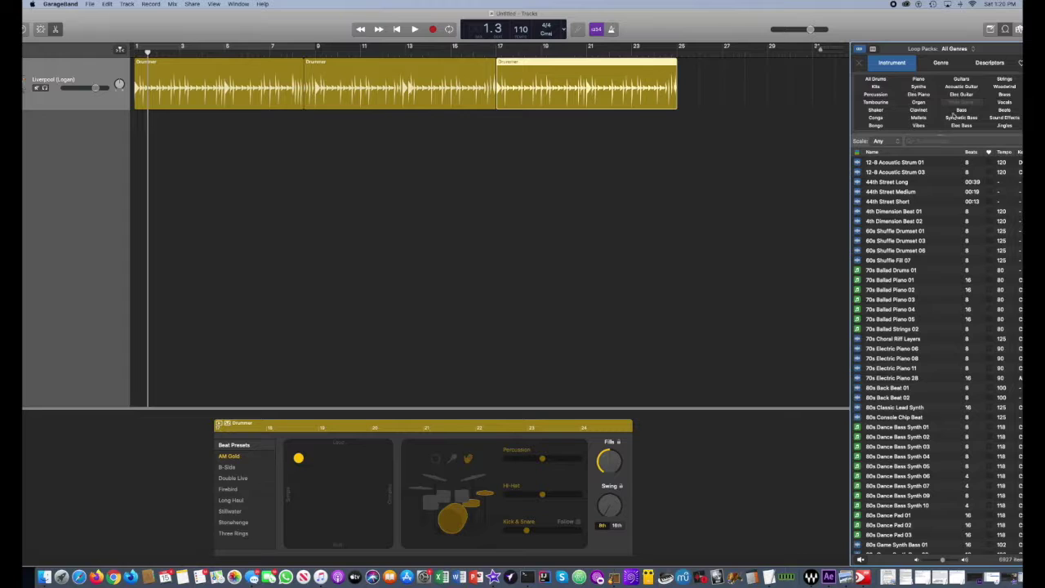
pyautogui.scroll(-10, 931, 269)
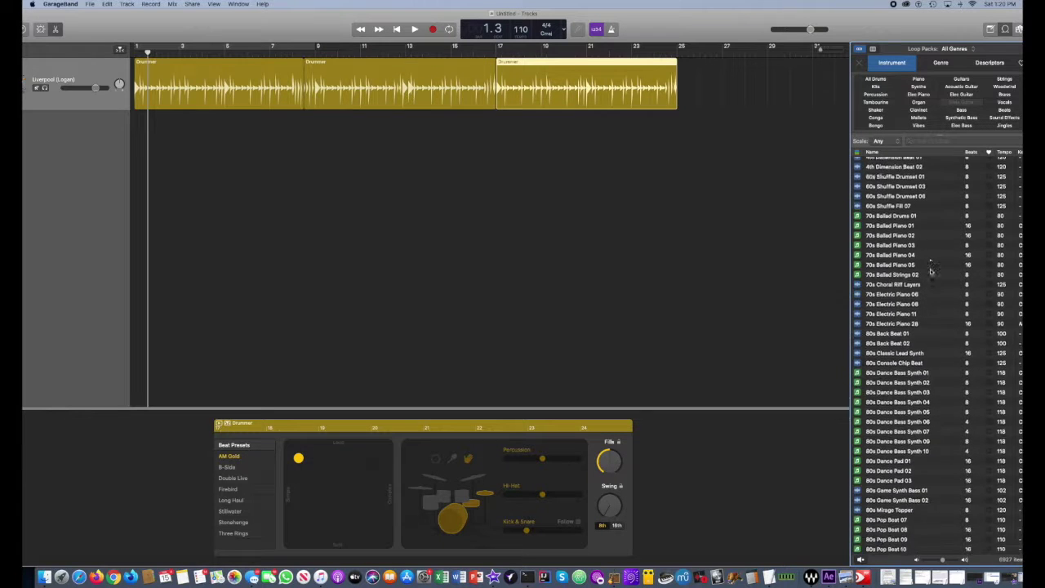
pyautogui.scroll(-3, 932, 269)
pyautogui.scroll(13, 933, 269)
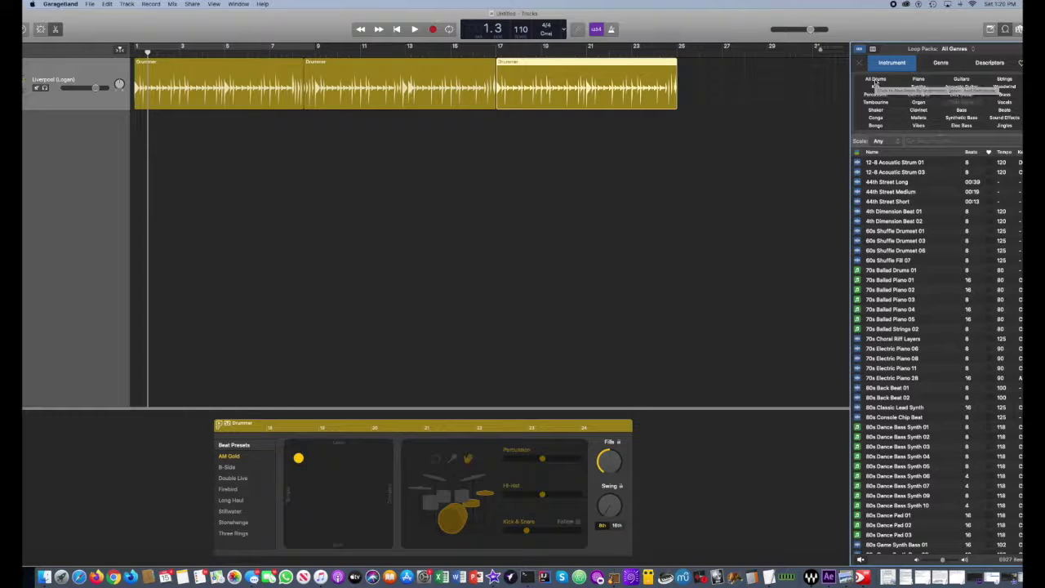
pyautogui.click(875, 80)
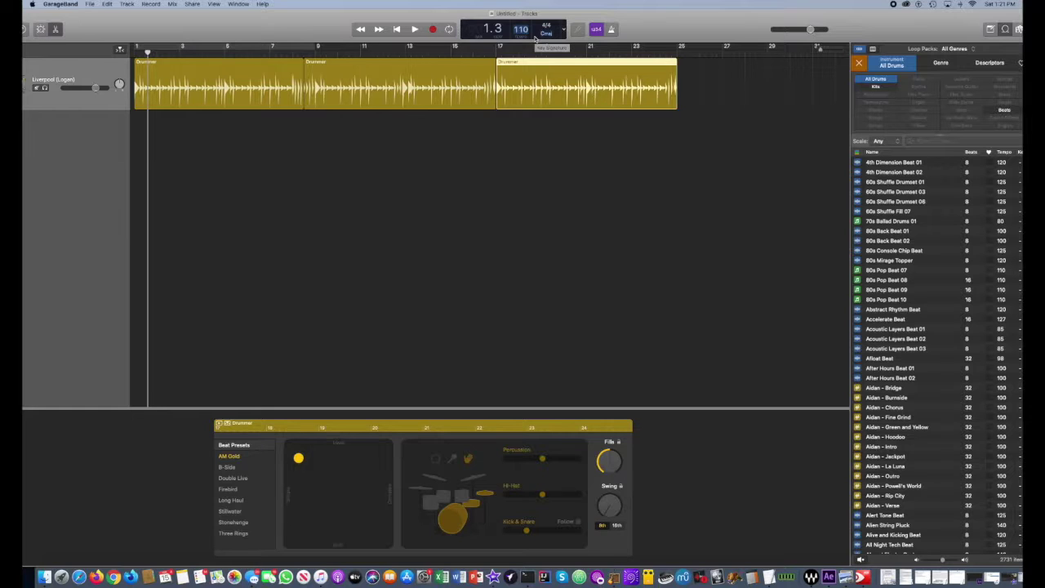
# Step: Set the project tempo to 106, play the drums briefly, and return the playhead to bar 1
pyautogui.write('106')
pyautogui.click(396, 30)
pyautogui.click(415, 29)
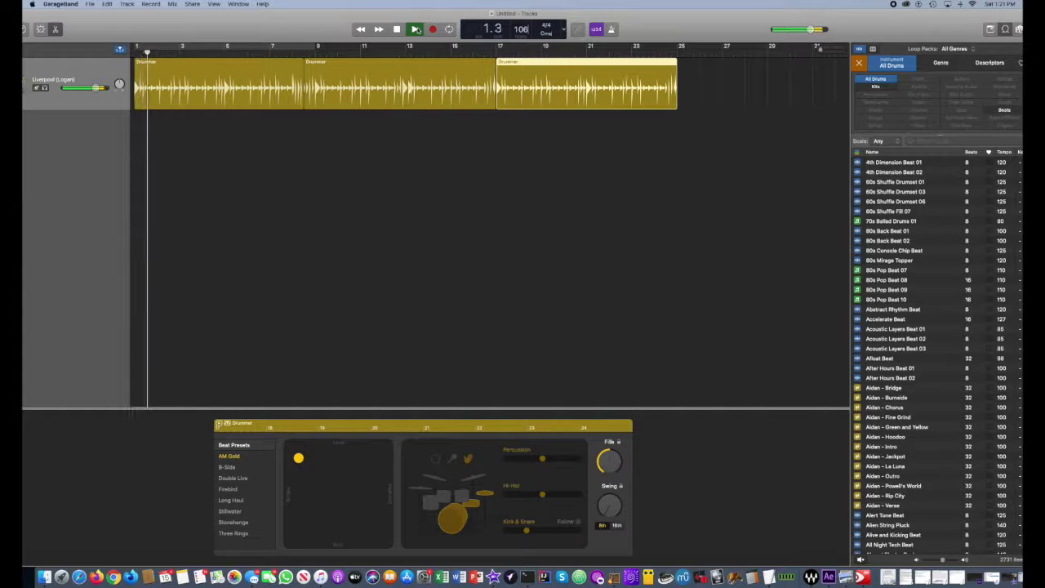
pyautogui.click(398, 29)
pyautogui.click(398, 29)
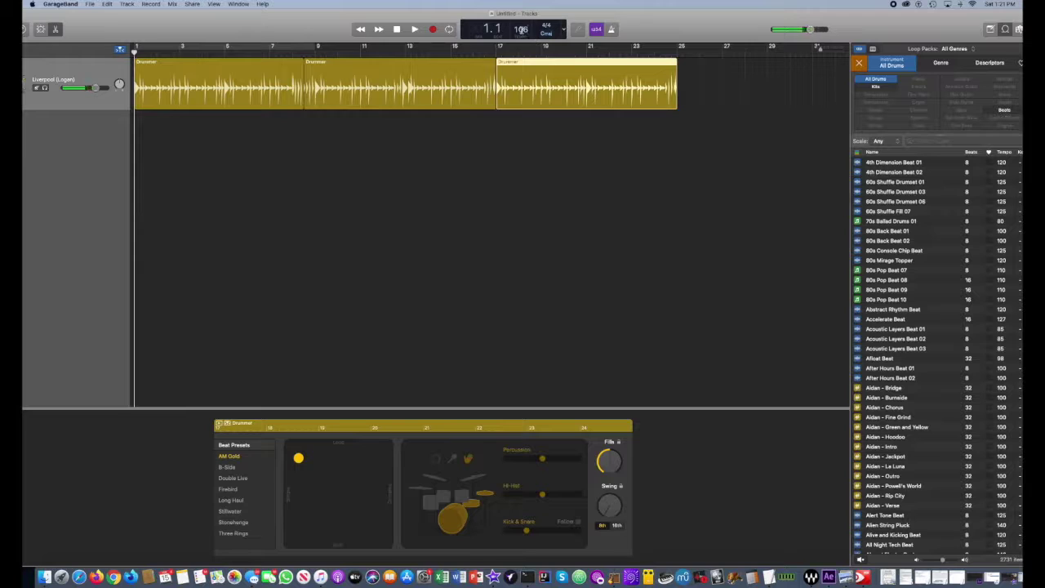
# Step: Lower the tempo to 70, play the drums from bar 1, return to the start, and set the tempo to 110
pyautogui.moveTo(521, 29); pyautogui.dragTo(523, 34)
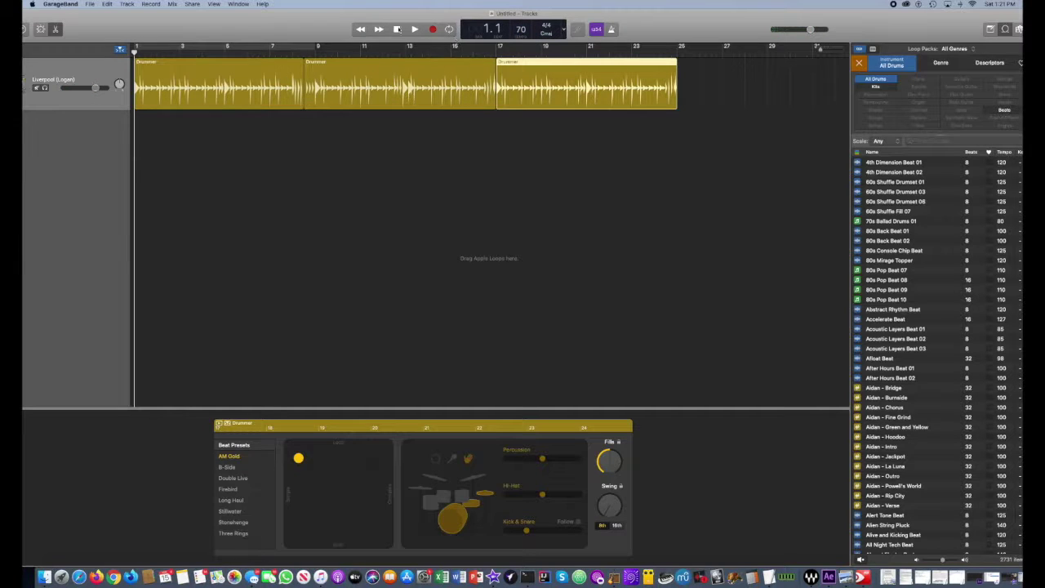
pyautogui.click(411, 30)
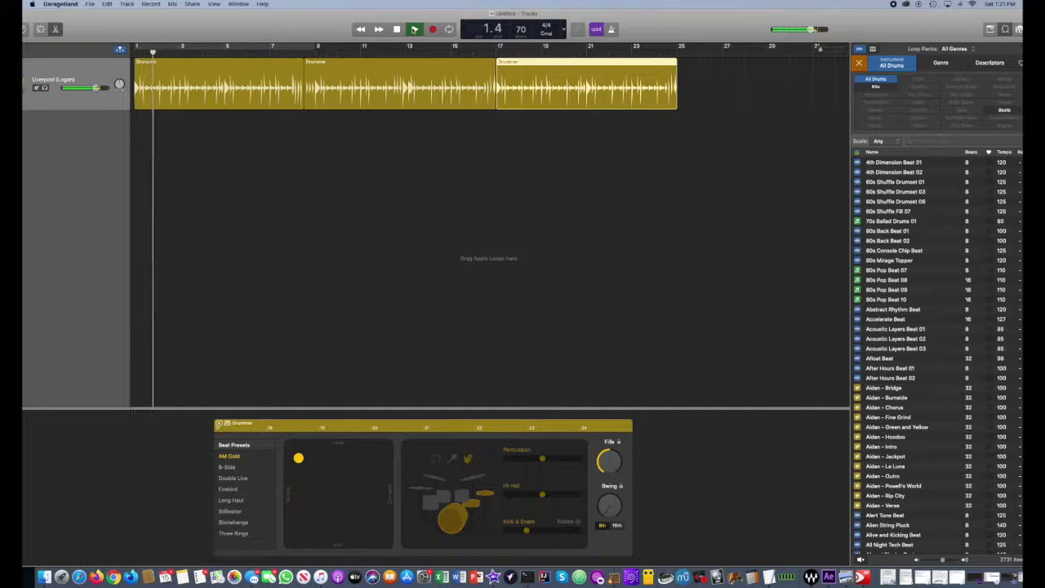
pyautogui.click(414, 30)
pyautogui.click(397, 29)
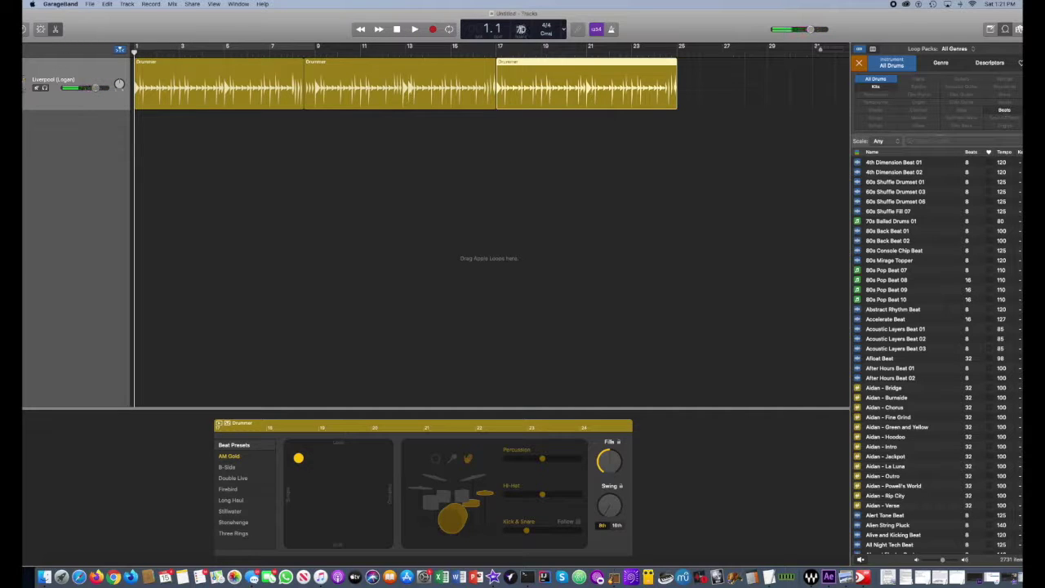
pyautogui.moveTo(520, 29); pyautogui.dragTo(520, 10)
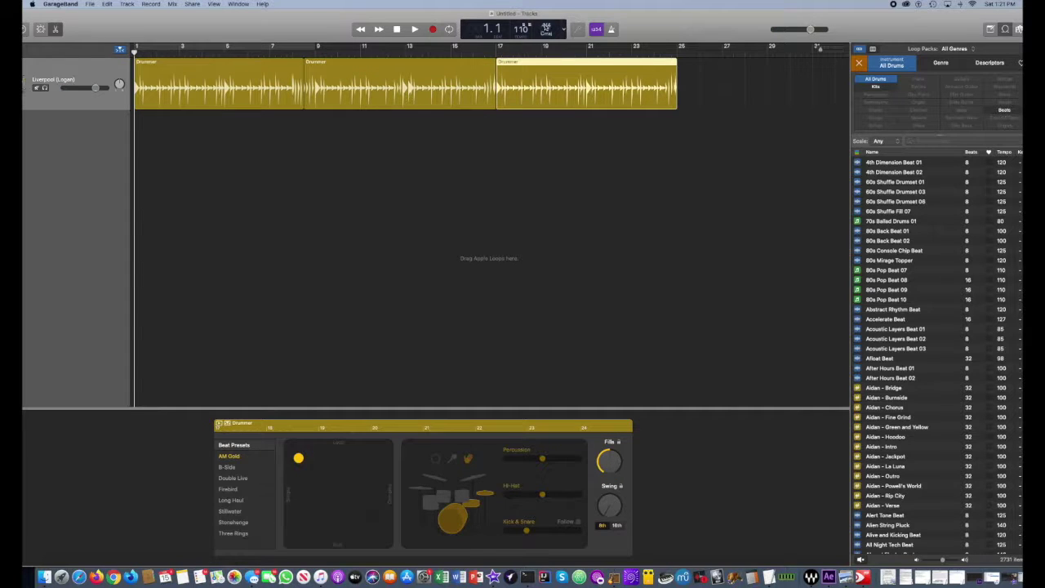
# Step: Keep the time signature at 4/4, play about four bars with the metronome on, and switch the metronome off at bar 1
pyautogui.click(546, 29)
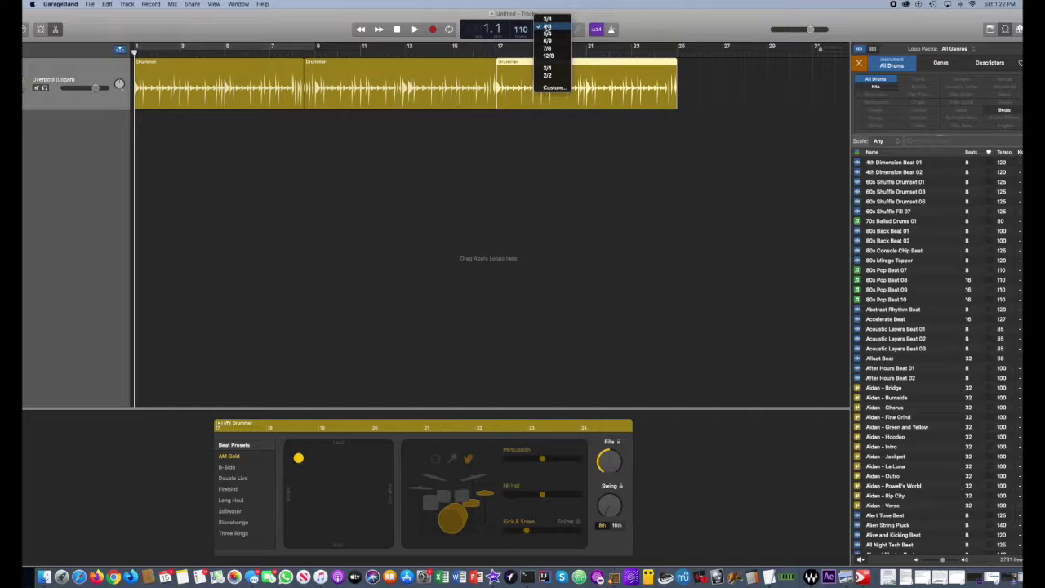
pyautogui.click(548, 28)
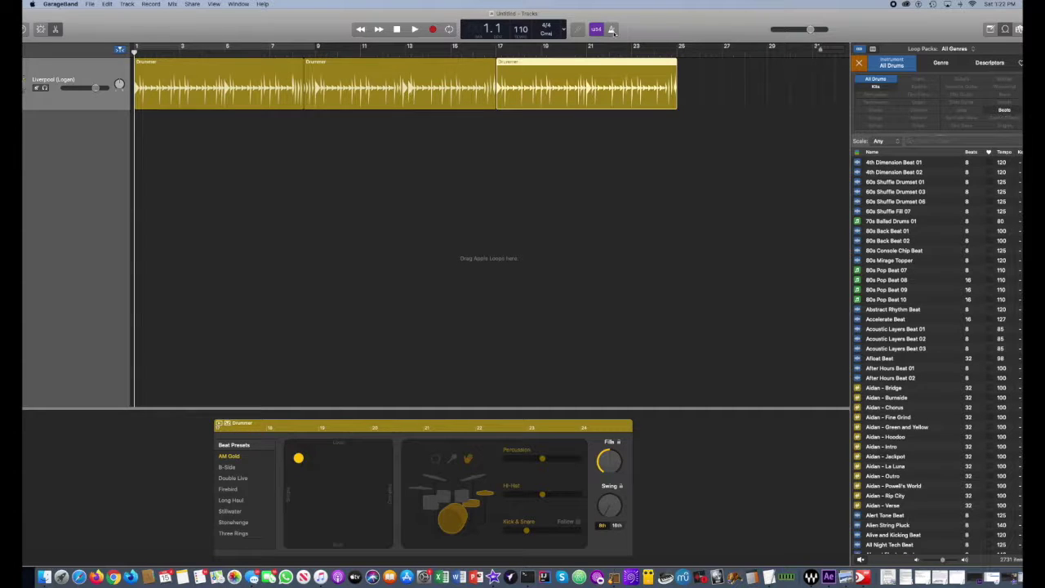
pyautogui.click(611, 29)
pyautogui.click(415, 29)
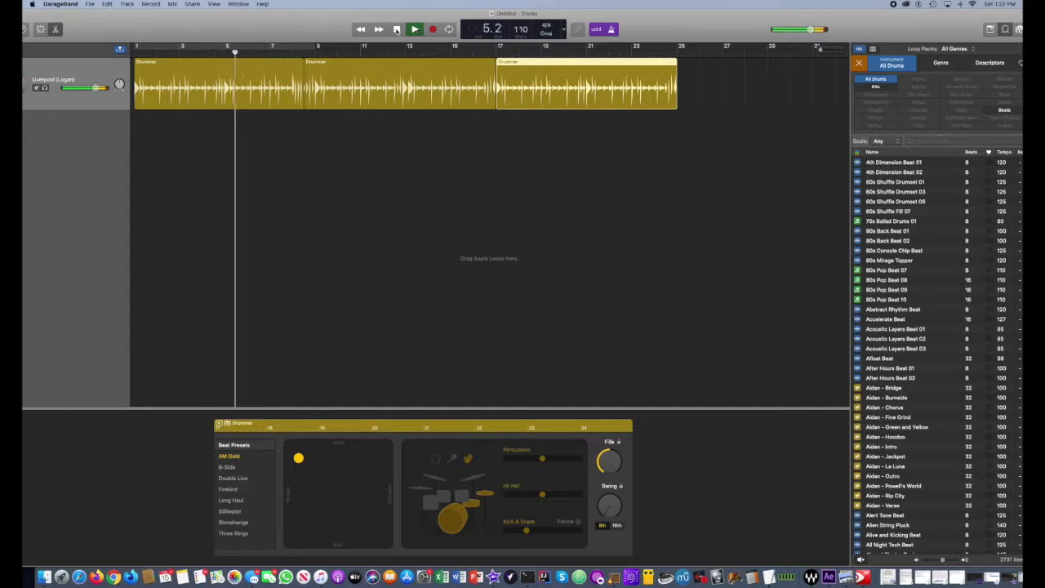
pyautogui.click(397, 30)
pyautogui.click(396, 29)
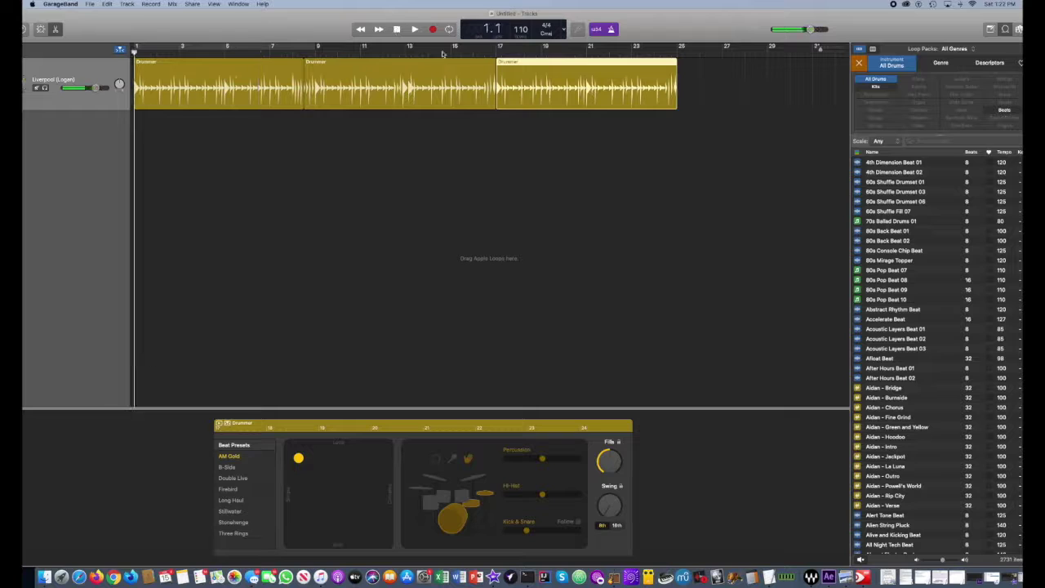
pyautogui.click(612, 31)
# Step: Play the drummer track while auditioning the 4th Dimension Beat 01, 60s Shuffle Drumset 01 and 80s Back Beat 01 loops, and stop playback
pyautogui.click(414, 29)
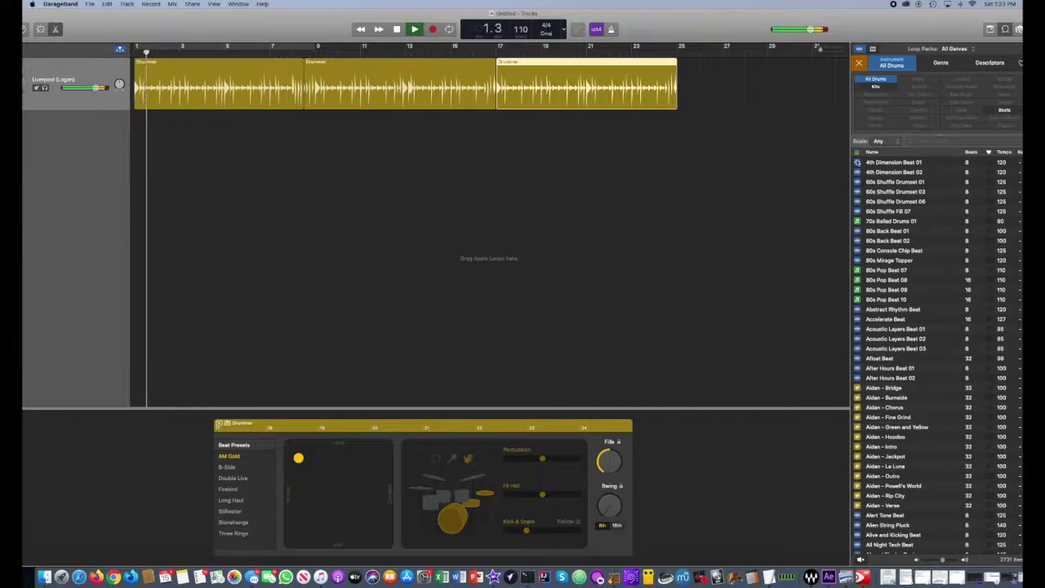
pyautogui.click(885, 163)
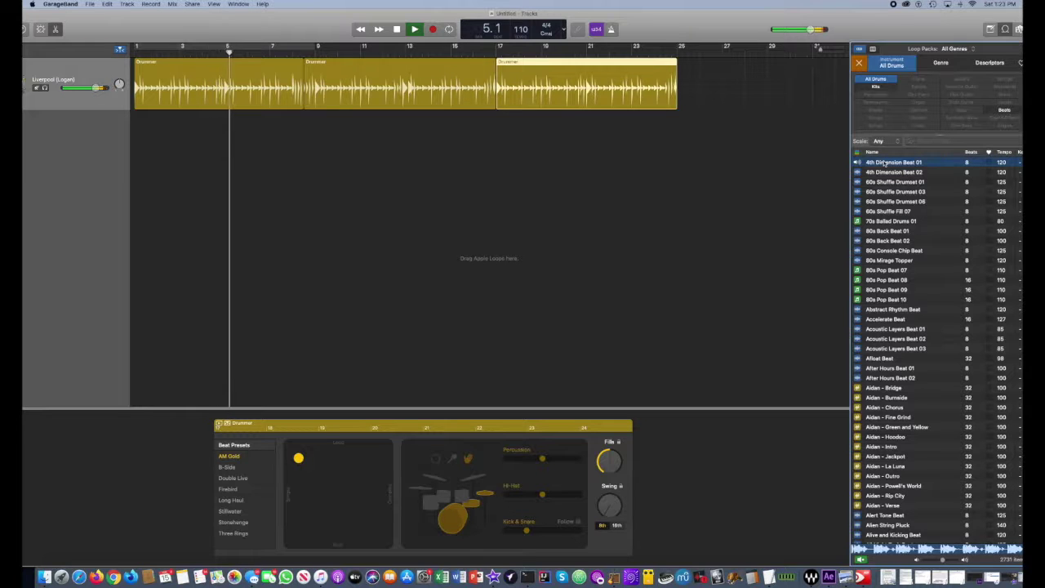
pyautogui.click(888, 183)
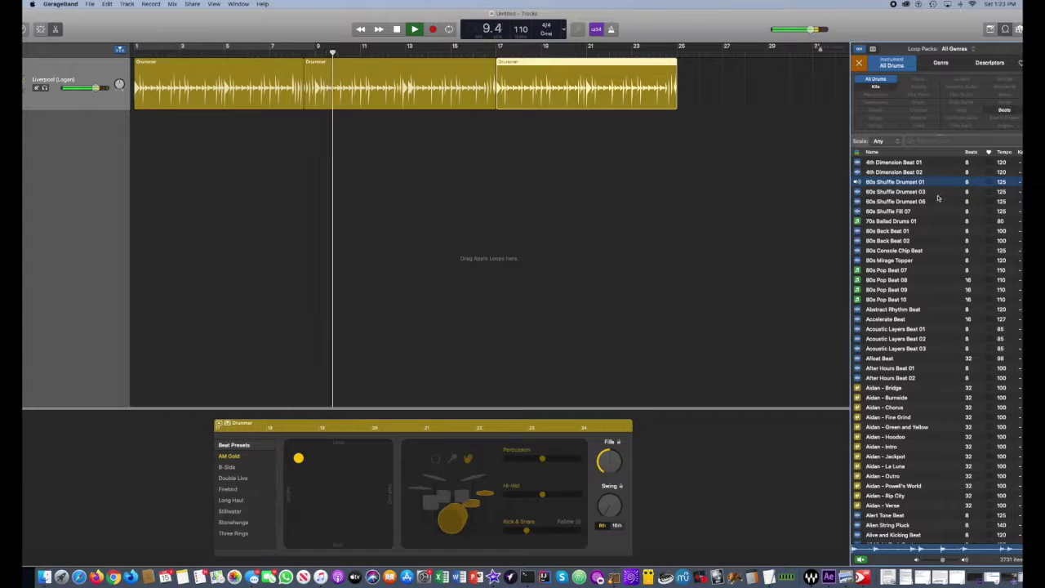
pyautogui.click(887, 232)
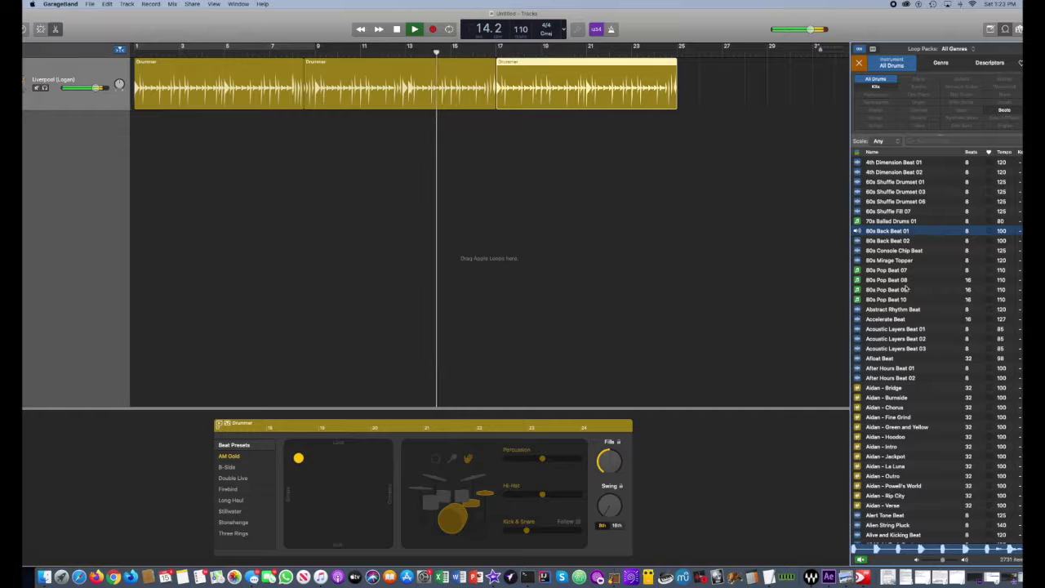
pyautogui.press('space')
# Step: Browse the drum loops down to names starting with B and shift the window so the browser's Key column is in view
pyautogui.scroll(-15, 906, 291)
pyautogui.scroll(-20, 906, 291)
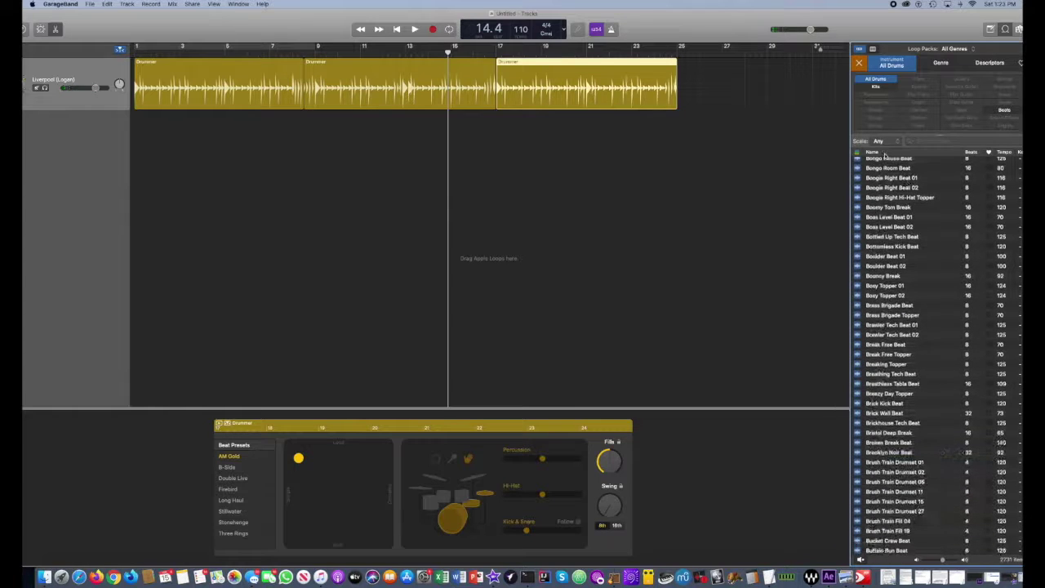
pyautogui.moveTo(894, 31); pyautogui.dragTo(869, 31)
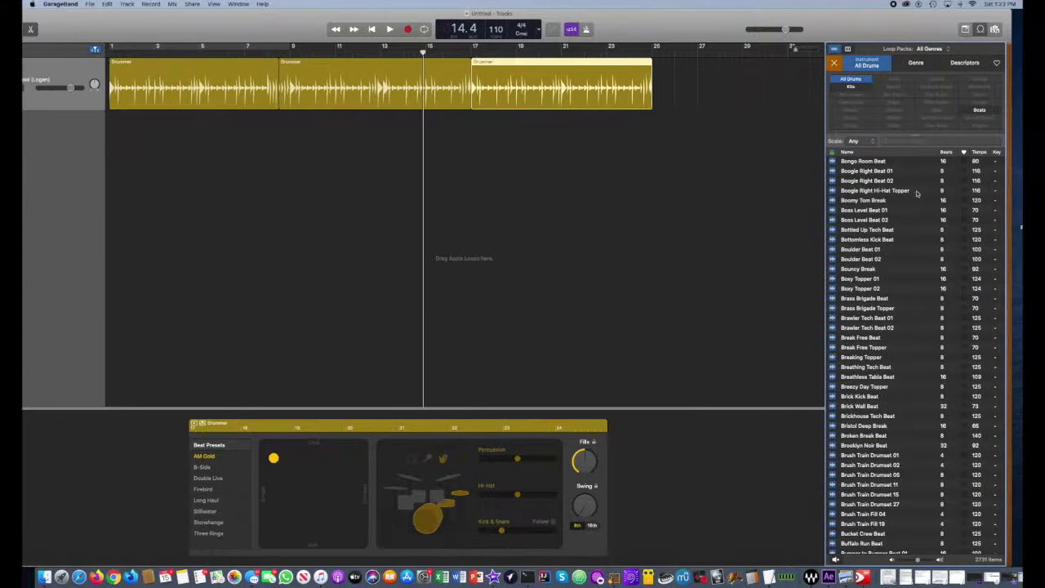
# Step: Browse the drum loops down to names starting with D, audition Diamond Hearts Beat 01 over the playing drummer track, and stop playback
pyautogui.scroll(-10, 931, 248)
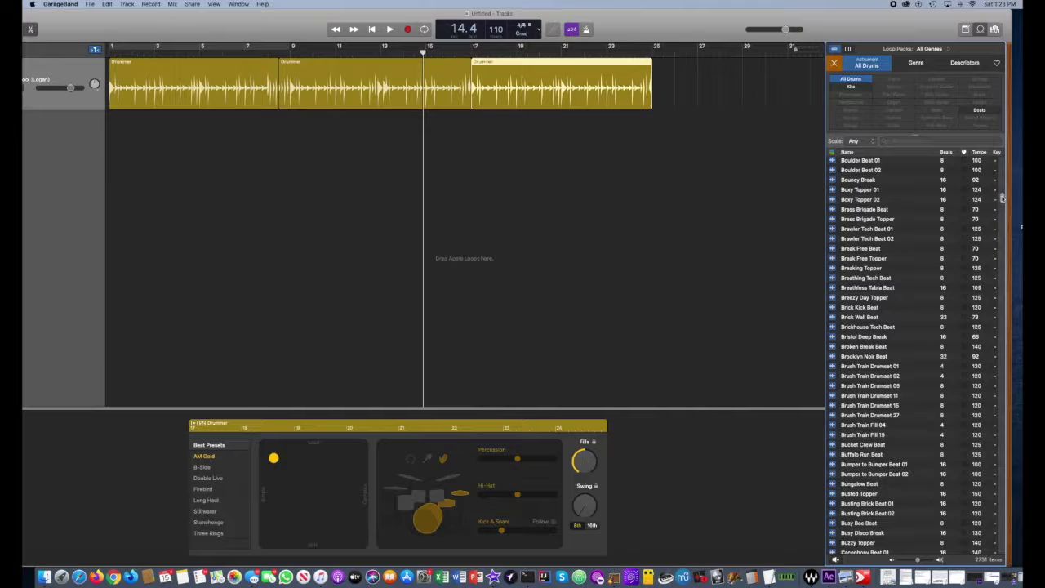
pyautogui.moveTo(1003, 202); pyautogui.dragTo(1003, 249)
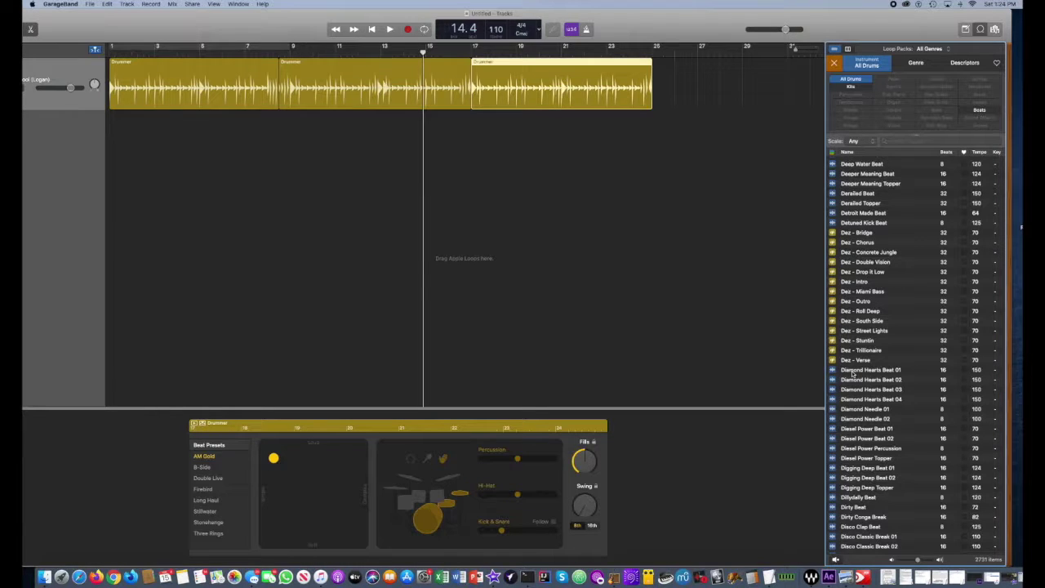
pyautogui.press('space')
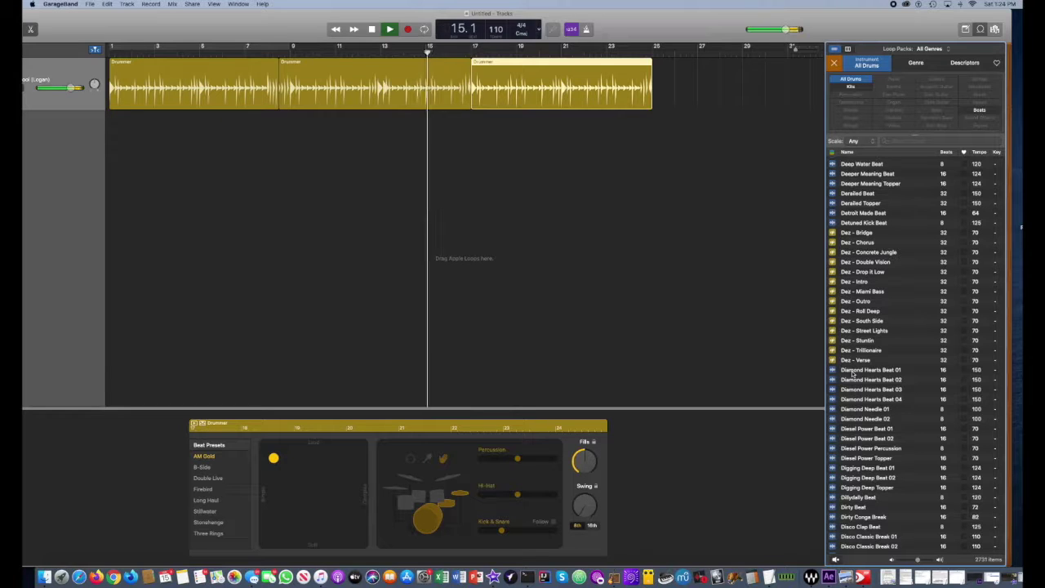
pyautogui.click(852, 374)
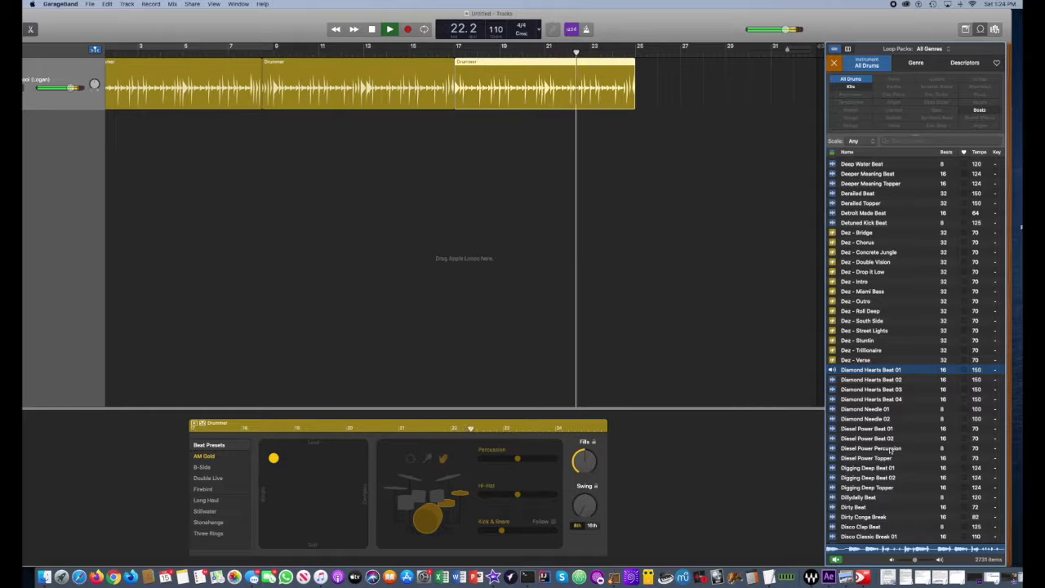
pyautogui.press('space')
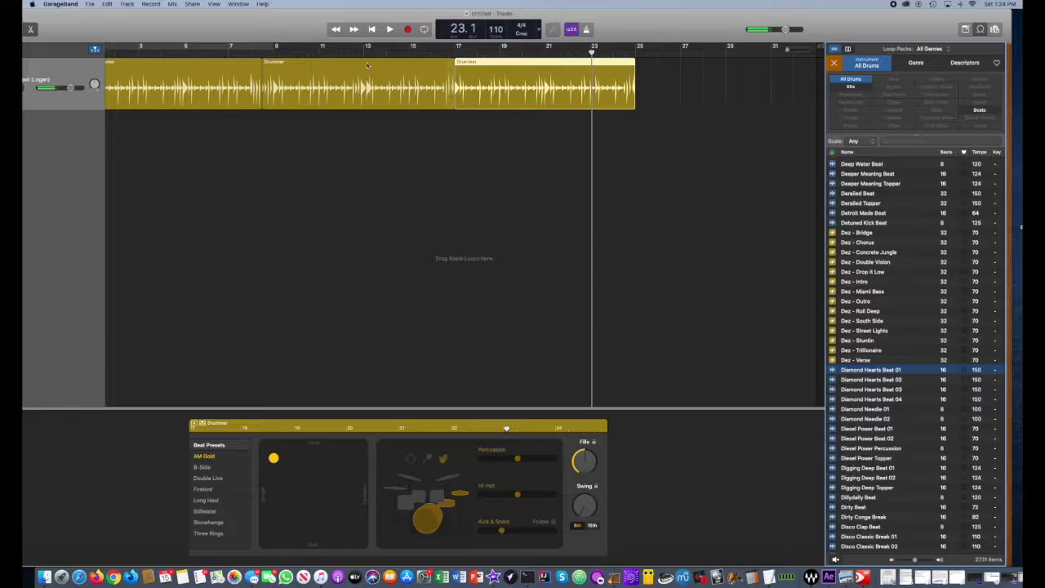
# Step: Play the drums from bar 1 while browsing further down the loops, audition Double Time Beat 02, and stop playback
pyautogui.press('Return')
pyautogui.press('space')
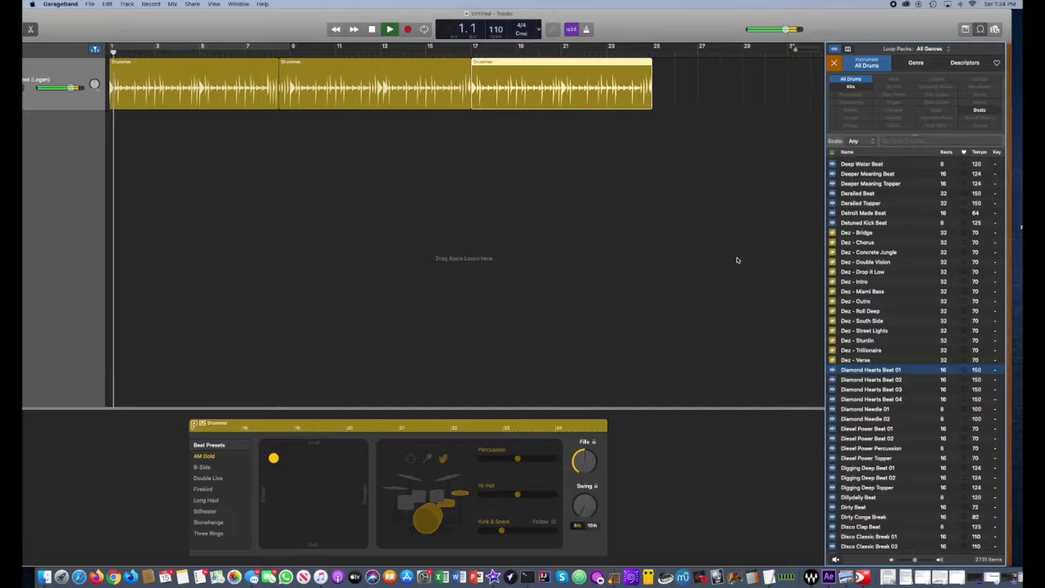
pyautogui.scroll(-8, 853, 425)
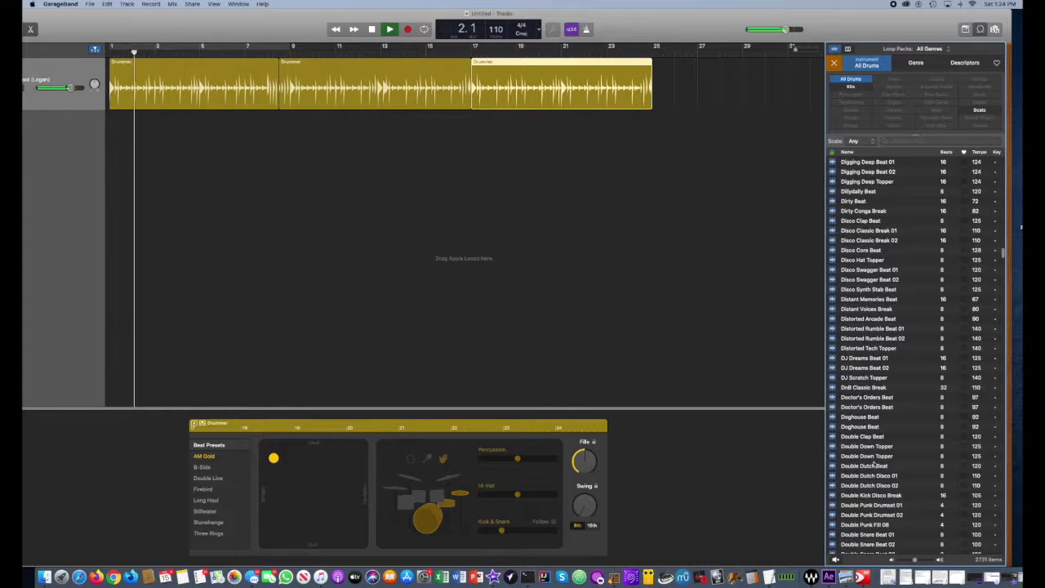
pyautogui.scroll(-1, 833, 410)
pyautogui.scroll(-4, 834, 410)
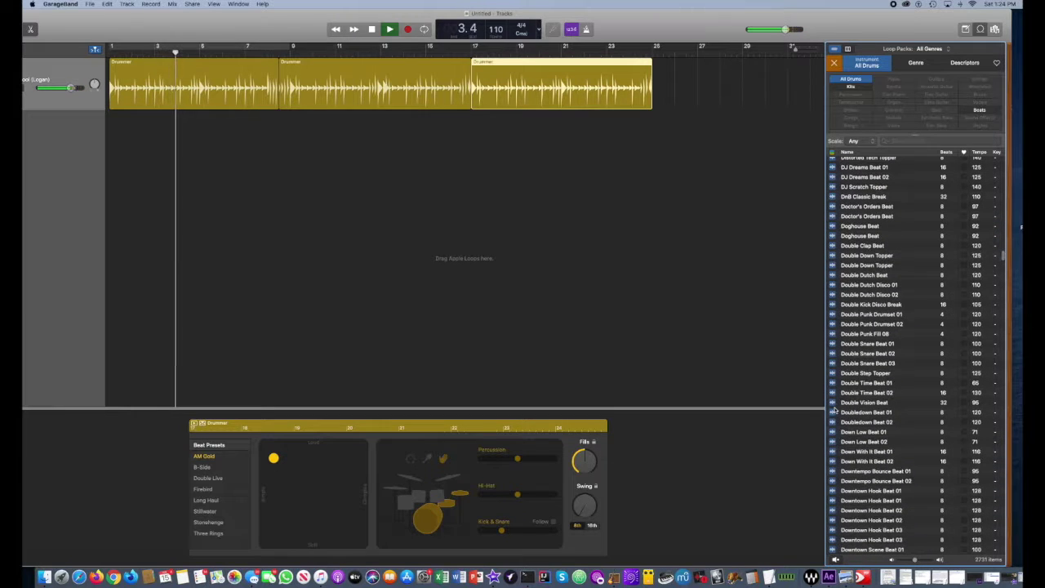
pyautogui.click(833, 394)
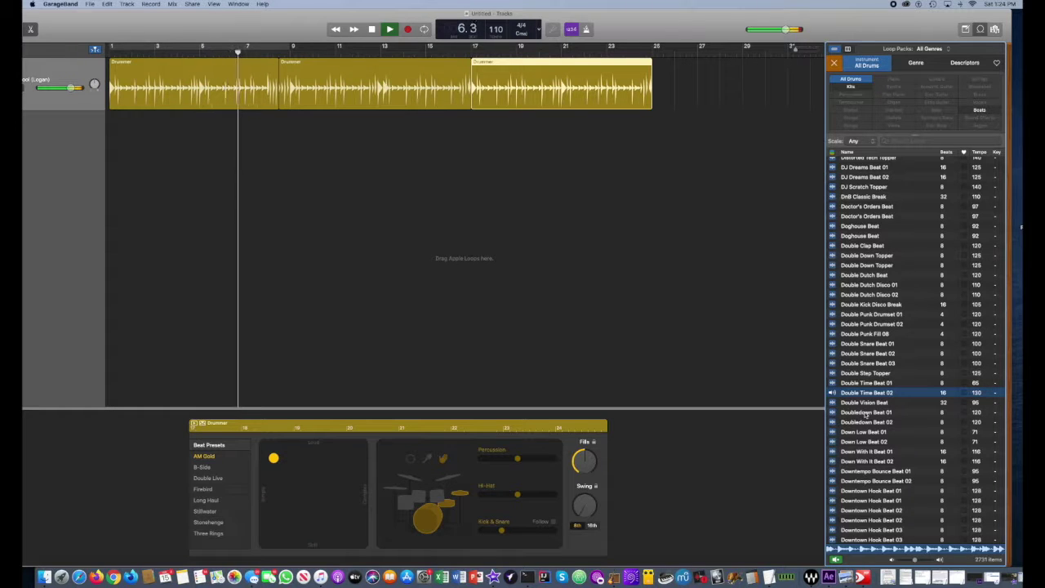
pyautogui.press('space')
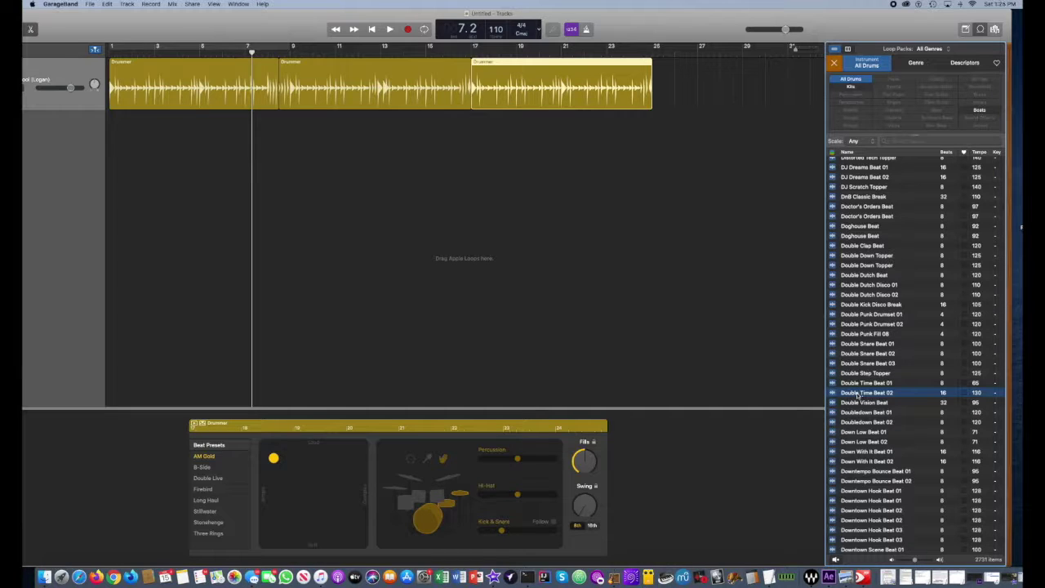
# Step: Add the Double Time Beat 02 loop as a new track at bar 1, bring the track headers into view, and return to the start
pyautogui.moveTo(856, 395); pyautogui.dragTo(112, 212)
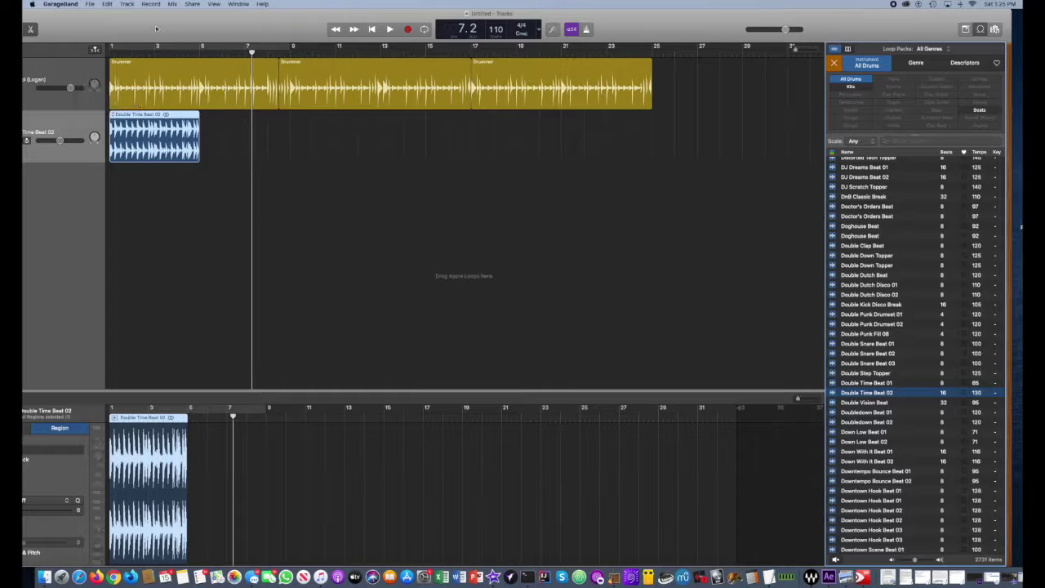
pyautogui.moveTo(137, 23); pyautogui.dragTo(194, 22)
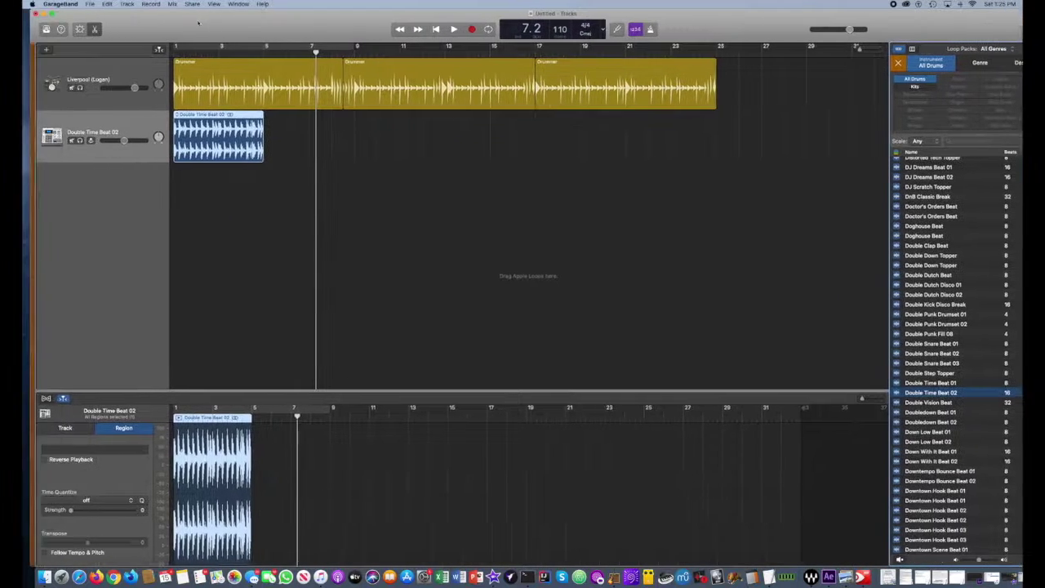
pyautogui.click(428, 30)
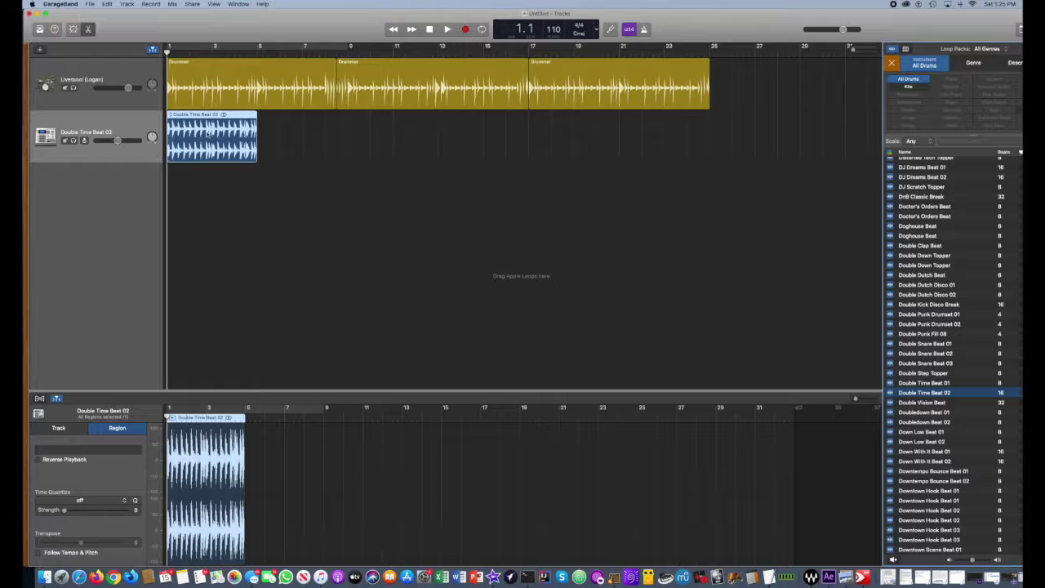
# Step: Play both tracks together from bar 1 twice, past the end of the loop, and return to the start
pyautogui.click(447, 30)
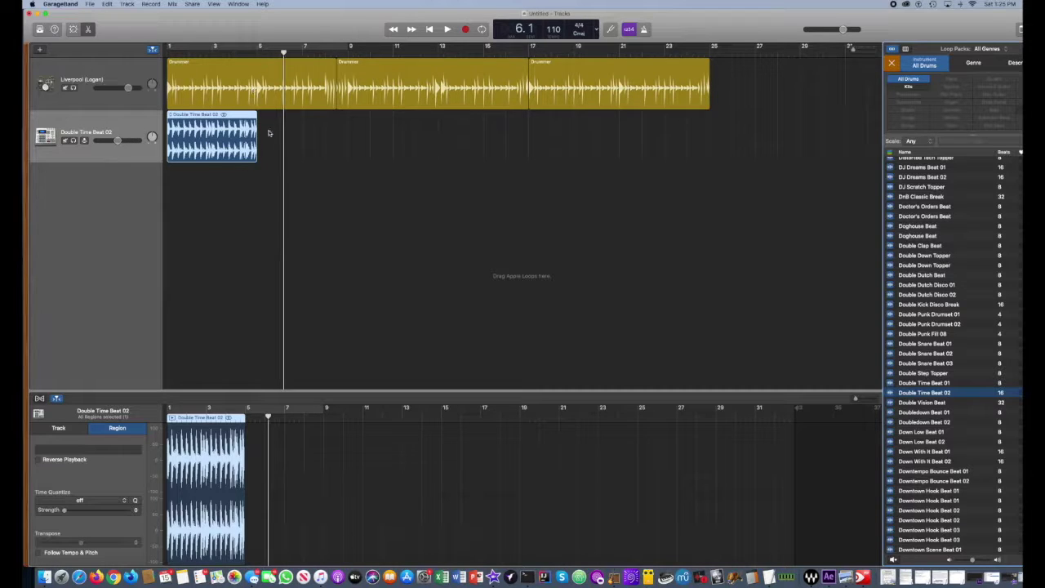
pyautogui.click(431, 30)
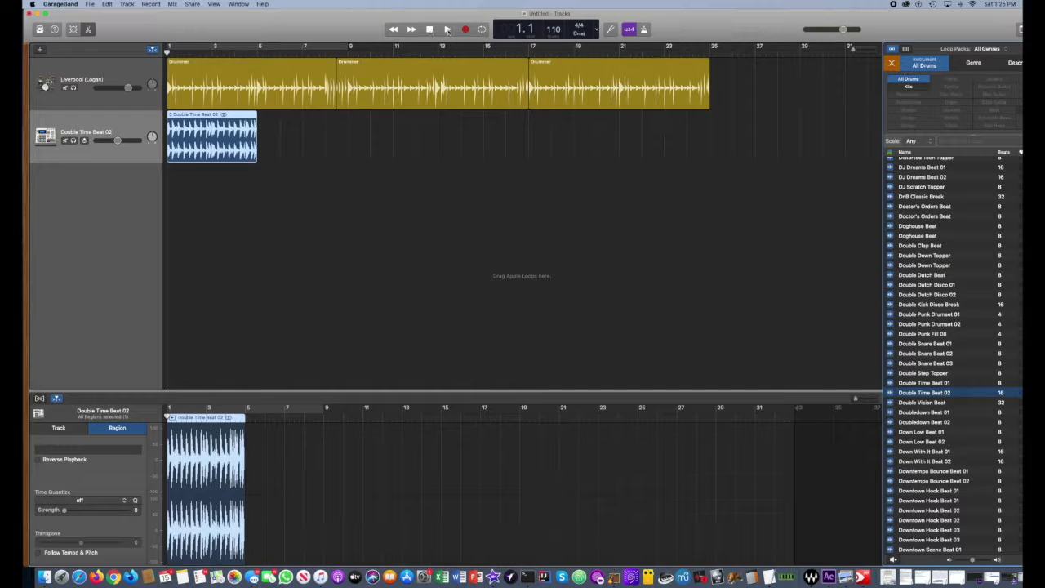
pyautogui.click(447, 30)
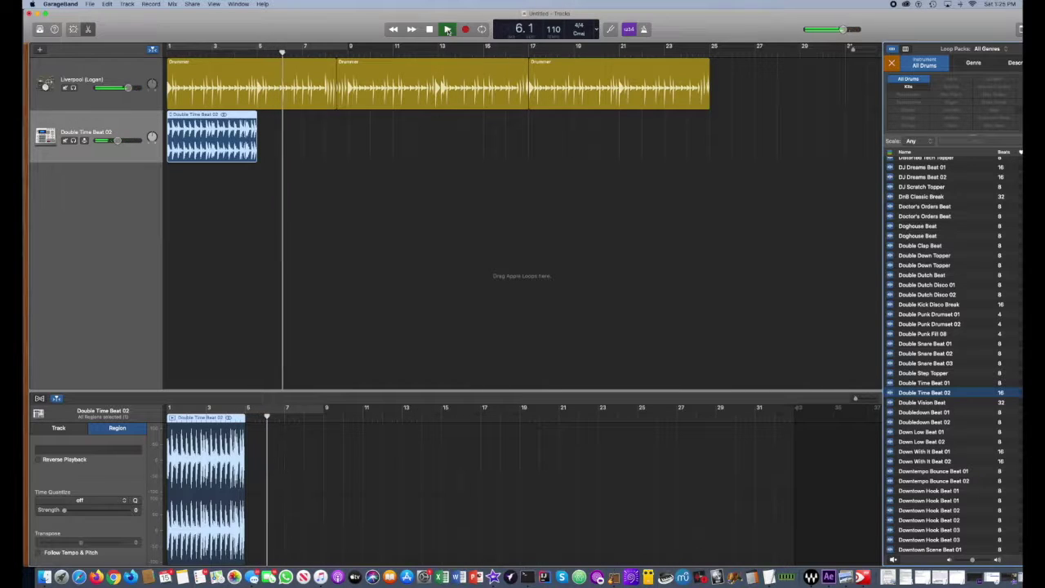
pyautogui.click(448, 30)
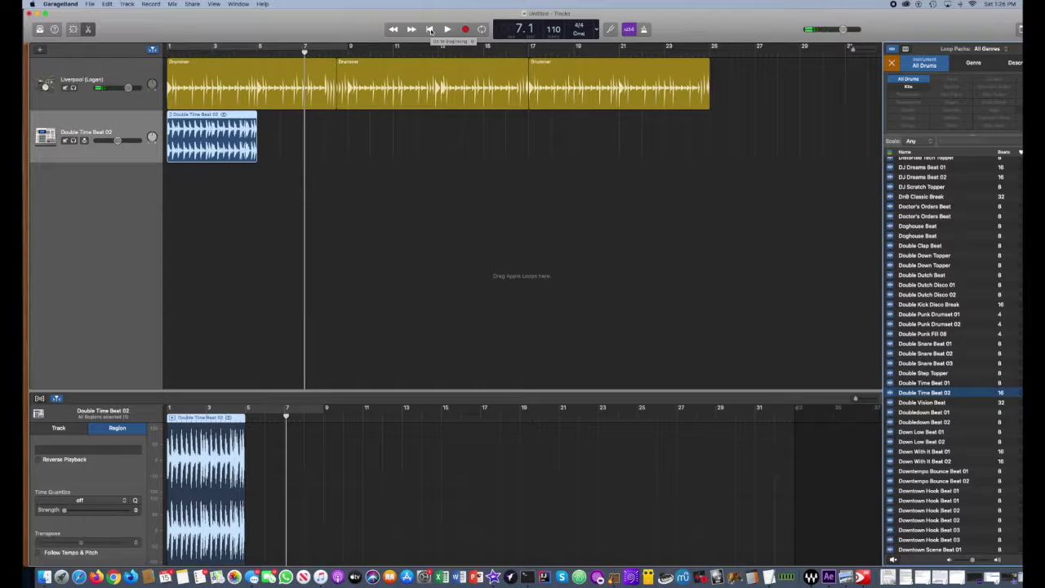
pyautogui.click(429, 29)
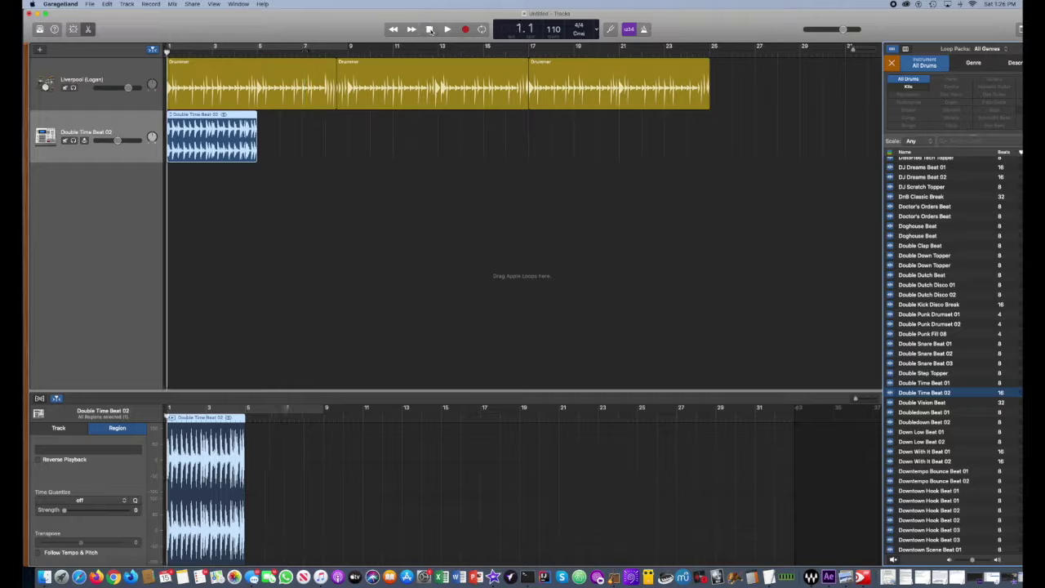
# Step: Try trimming the first drummer region to start at bar 5, play the handover from the loop, and return to the start
pyautogui.moveTo(170, 99); pyautogui.dragTo(258, 104)
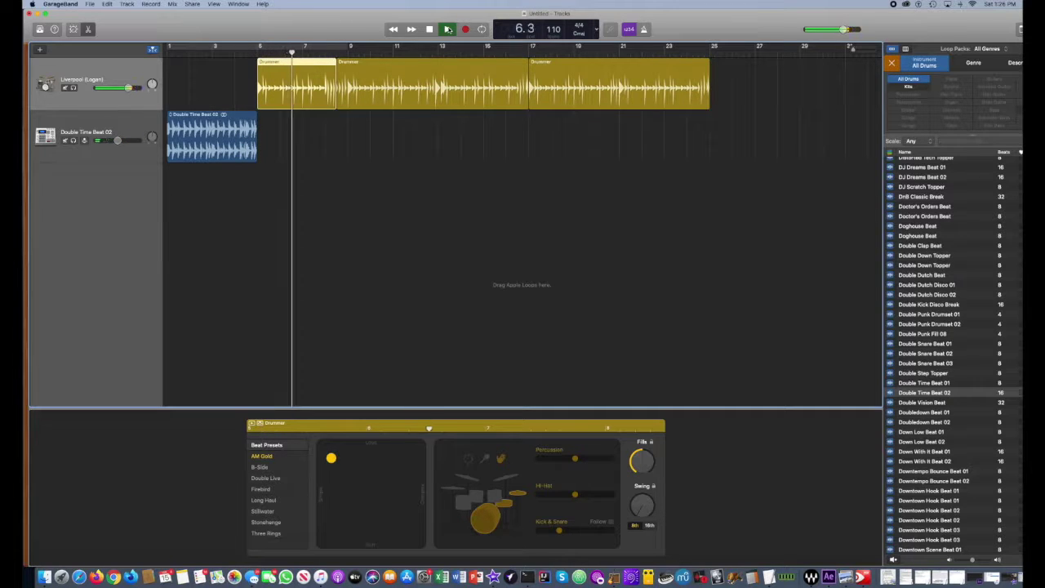
pyautogui.click(448, 30)
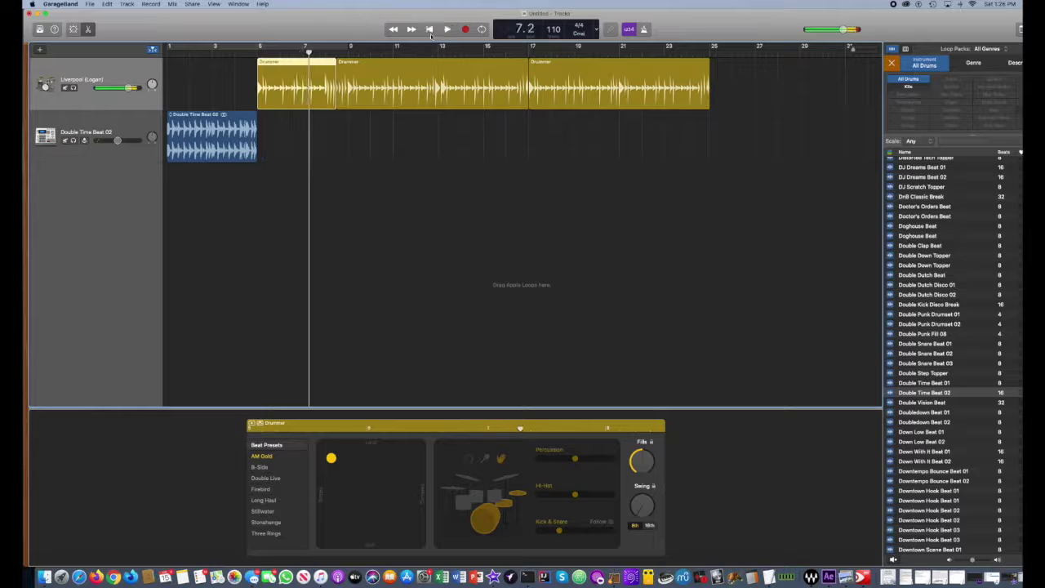
pyautogui.click(430, 29)
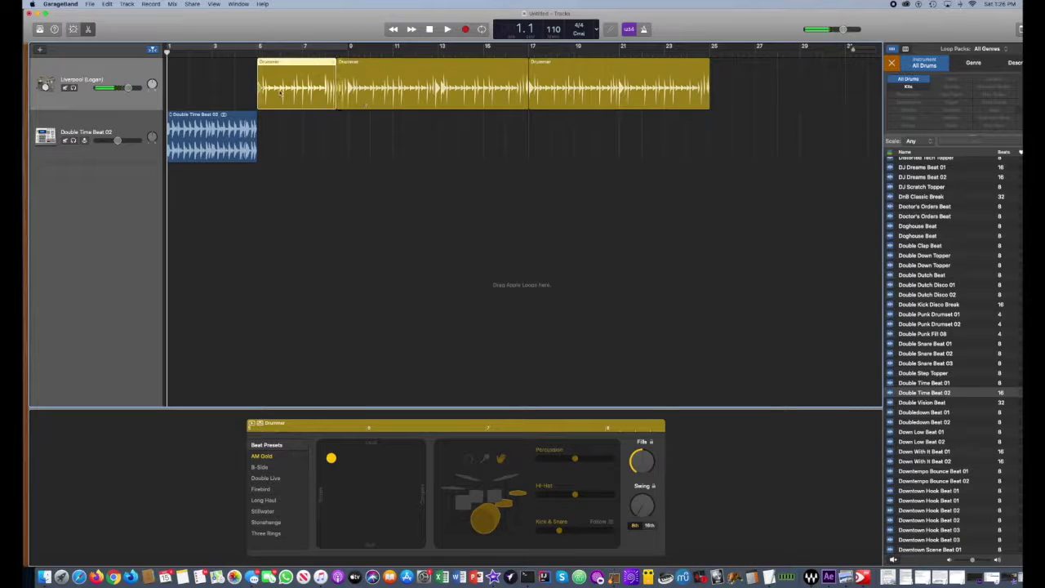
# Step: Move the Double Time Beat 02 loop to bar 17, trim the third drummer region to start at bar 18, and shorten the loop to one bar
pyautogui.click(196, 119)
pyautogui.moveTo(259, 98); pyautogui.dragTo(552, 101)
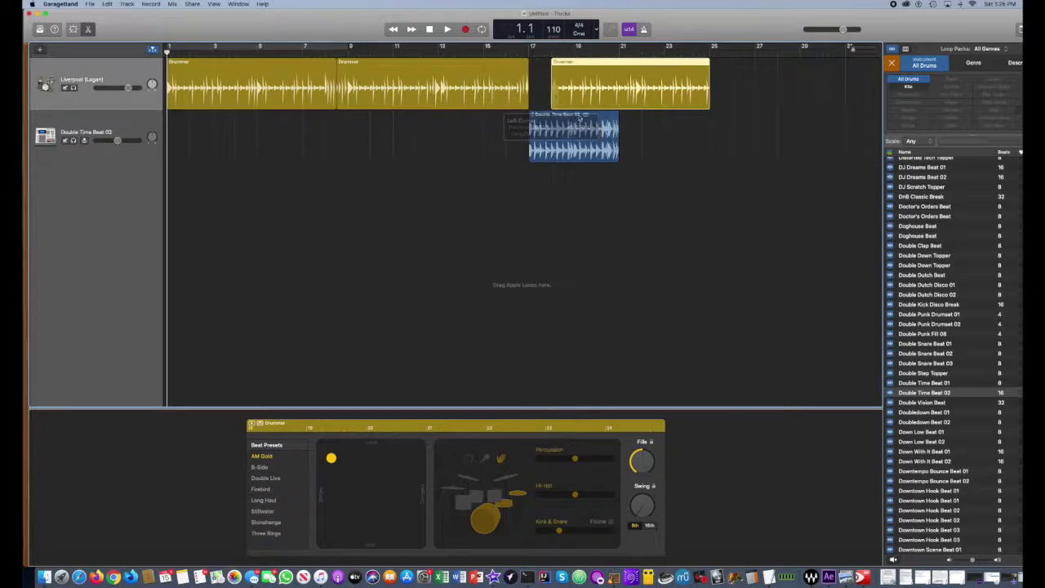
pyautogui.moveTo(618, 151); pyautogui.dragTo(552, 153)
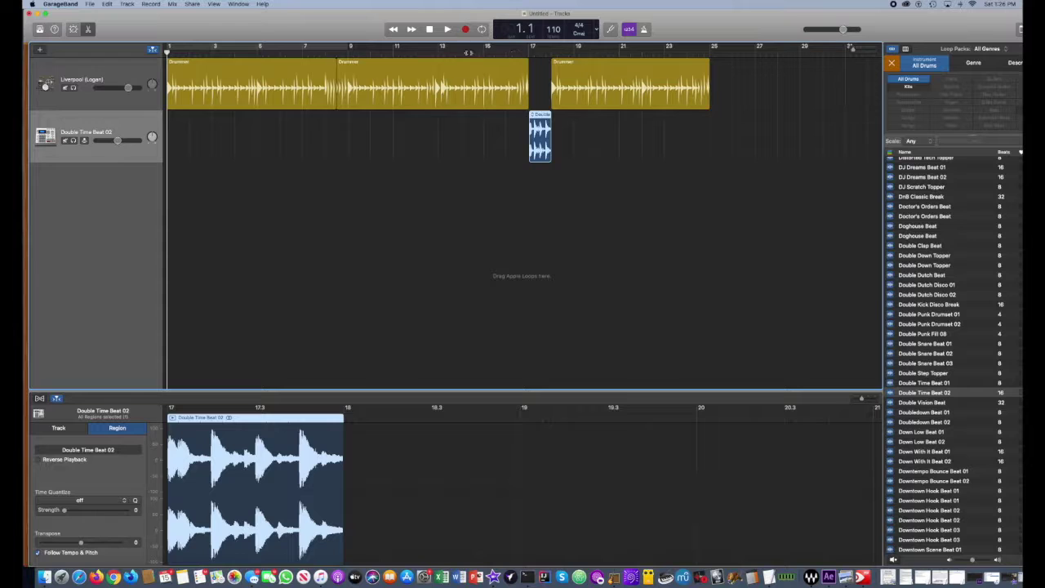
# Step: Play from bar 13 through the one-bar loop break and stop at about bar 19
pyautogui.click(439, 53)
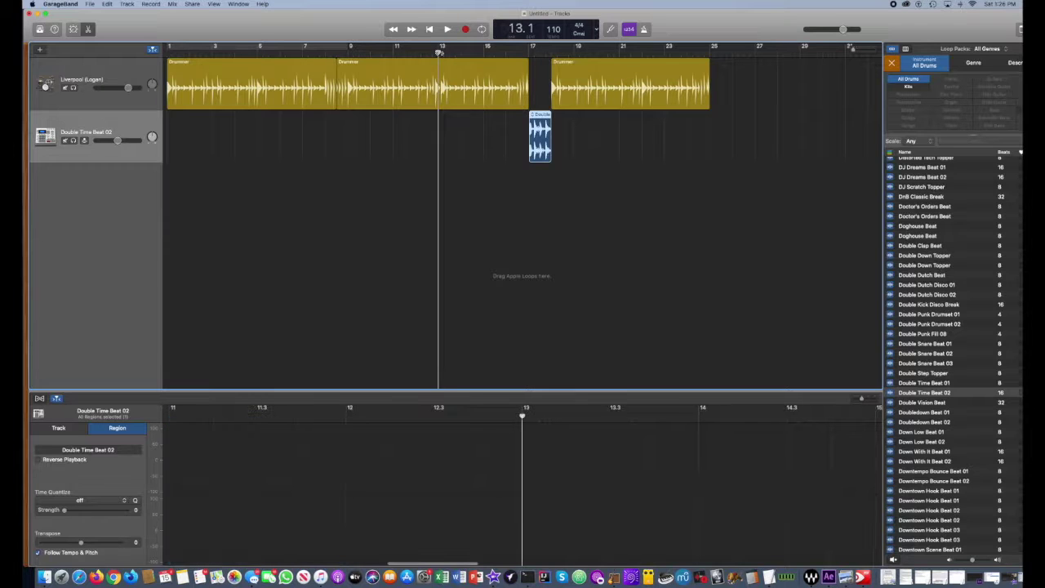
pyautogui.press('space')
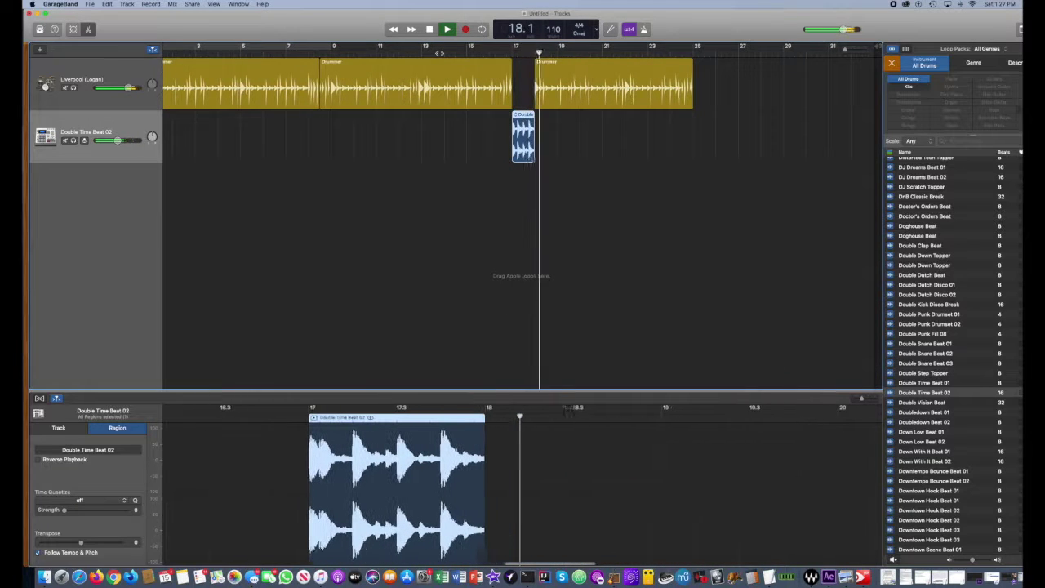
pyautogui.press('space')
# Step: Trim the third drummer region to start at bar 19, extend the loop to fill the two-bar gap, and play from about bar 16
pyautogui.moveTo(541, 98); pyautogui.dragTo(557, 99)
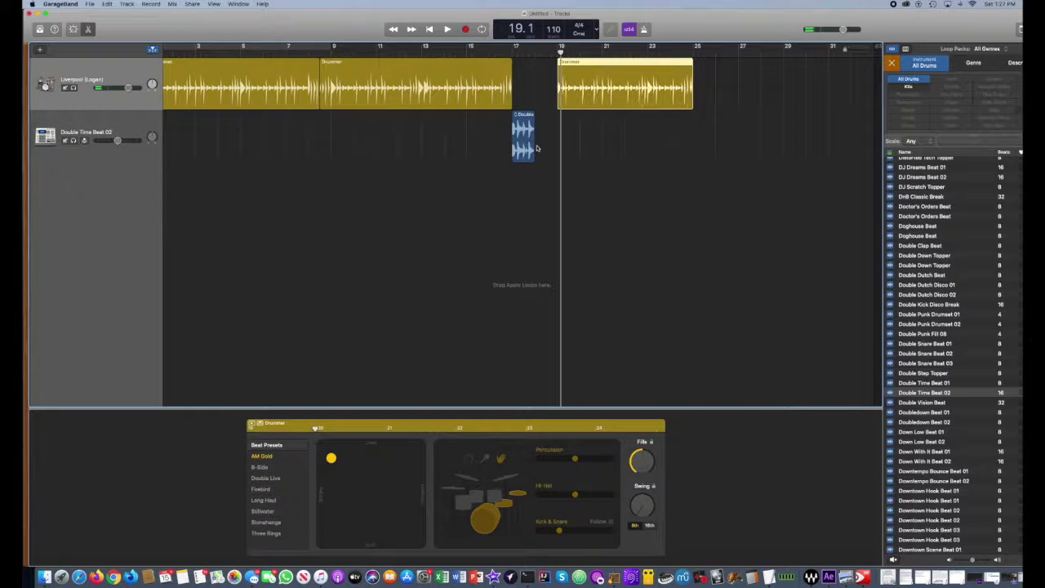
pyautogui.moveTo(530, 150); pyautogui.dragTo(554, 150)
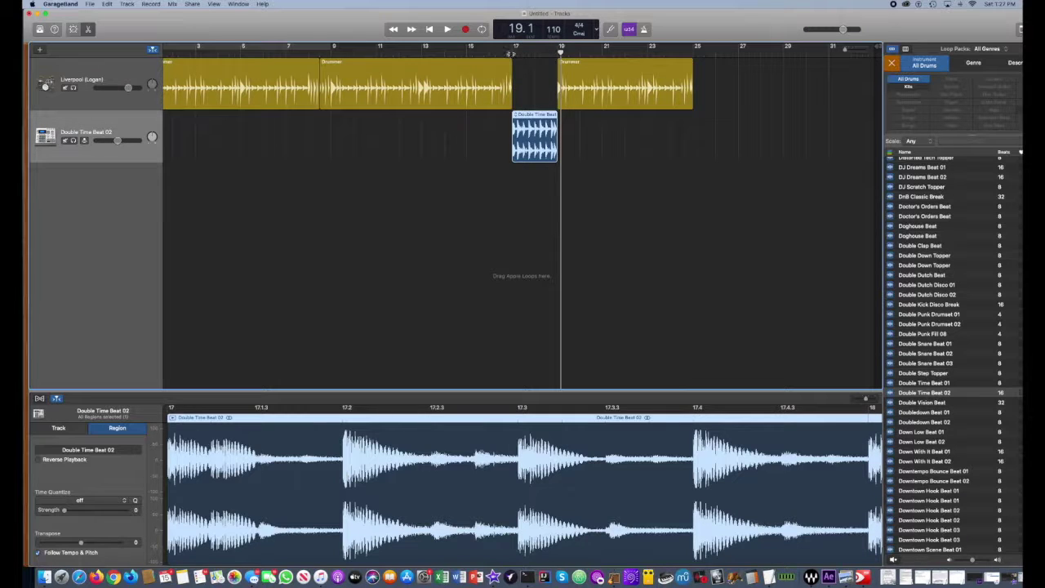
pyautogui.click(488, 52)
pyautogui.press('space')
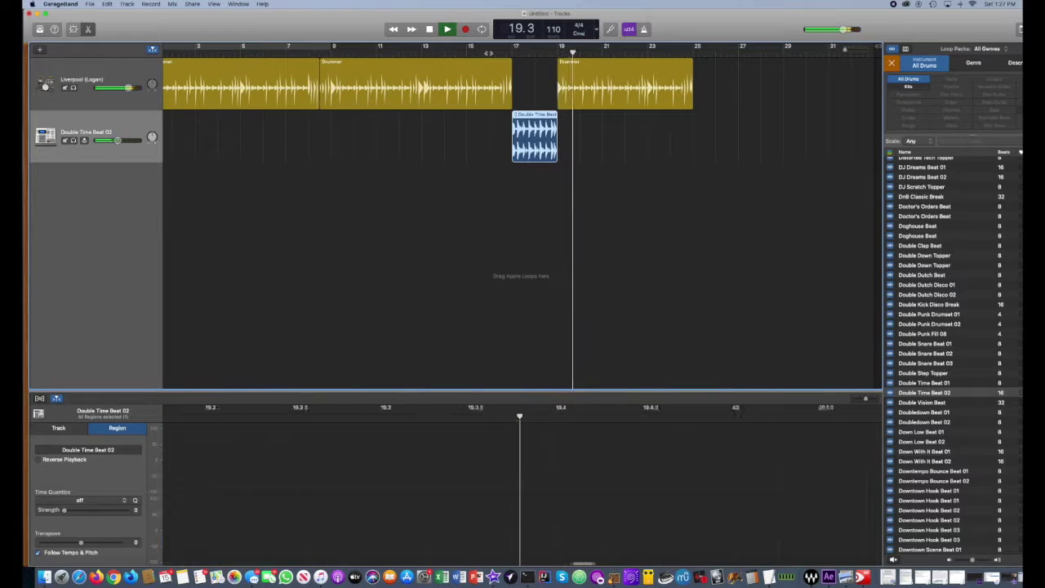
pyautogui.press('space')
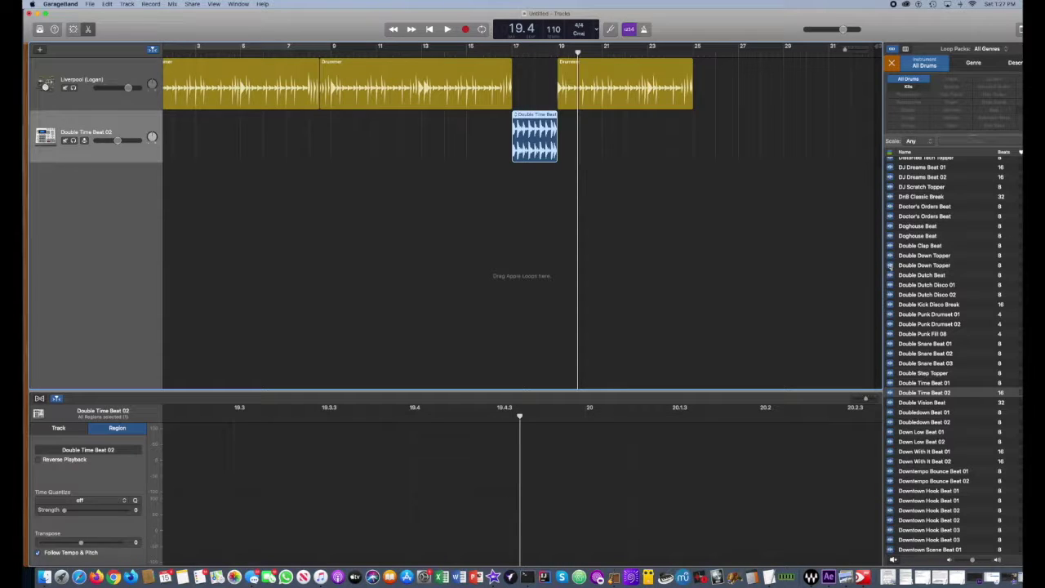
# Step: Place the Double Down Topper loop on the Double Time Beat 02 track at about bar 11, try moving it lower, and delete it
pyautogui.moveTo(889, 265); pyautogui.dragTo(377, 137)
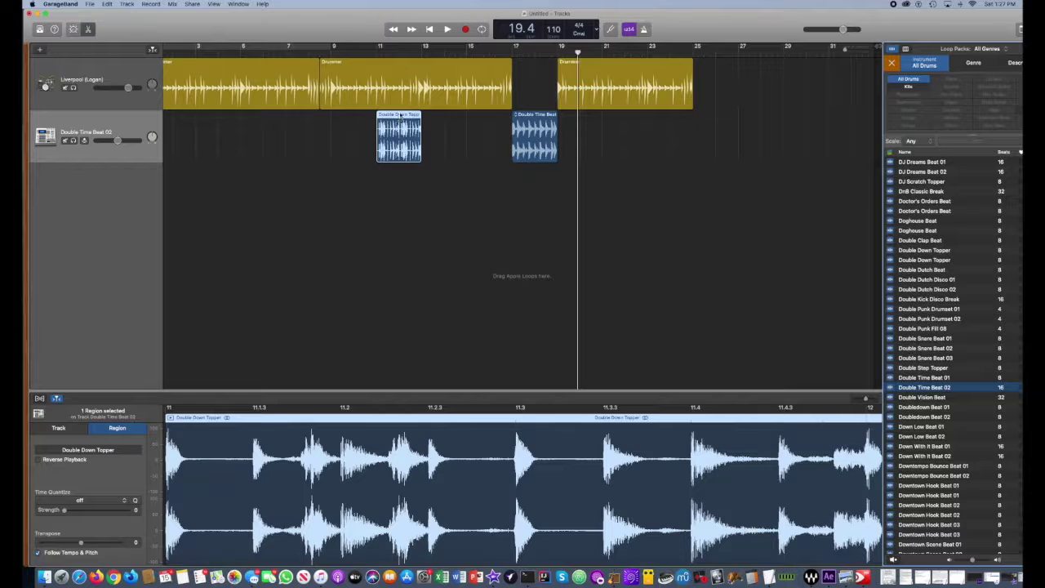
pyautogui.moveTo(400, 116); pyautogui.dragTo(403, 160)
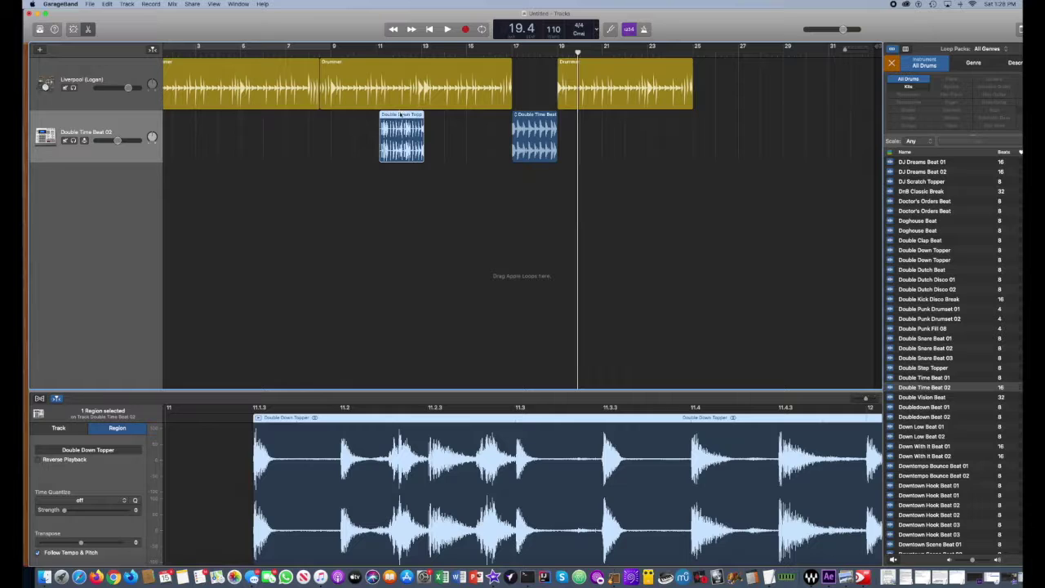
pyautogui.press('Delete')
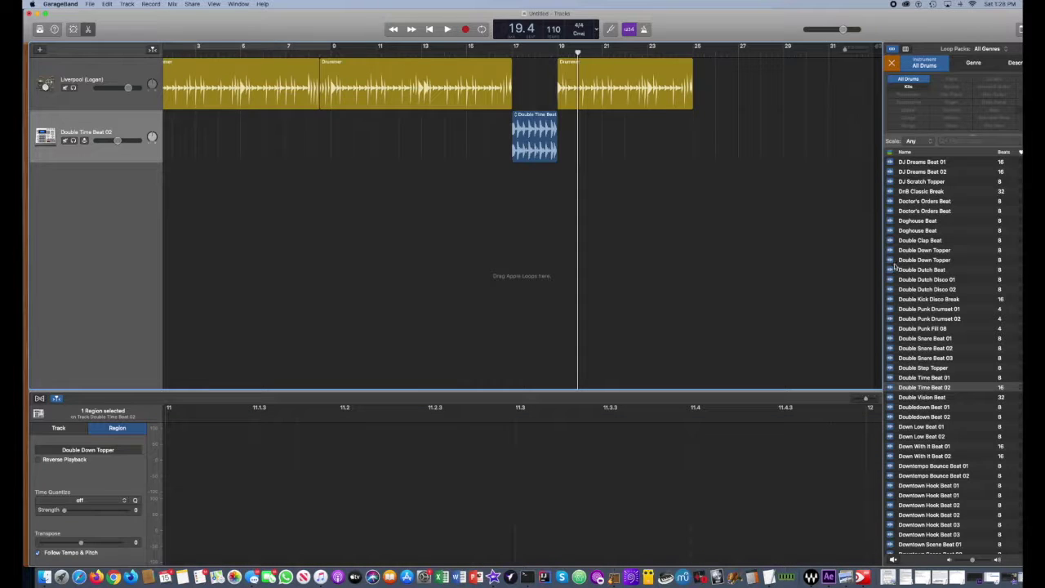
# Step: Add the Double Down Topper loop on its own new track, move it to bar 25, and play from about bar 18 to bar 27
pyautogui.moveTo(891, 261); pyautogui.dragTo(370, 236)
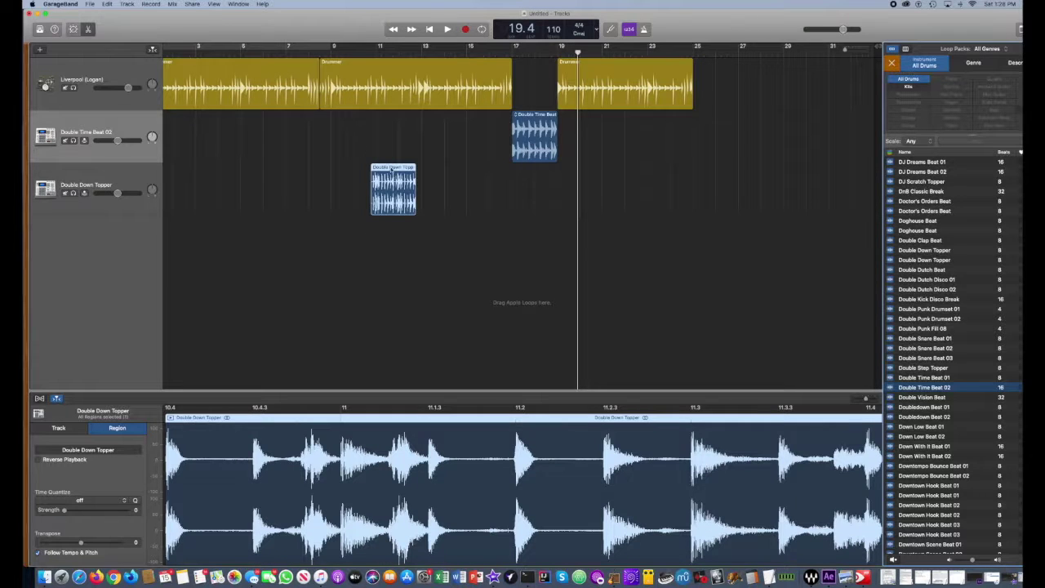
pyautogui.moveTo(392, 169); pyautogui.dragTo(716, 169)
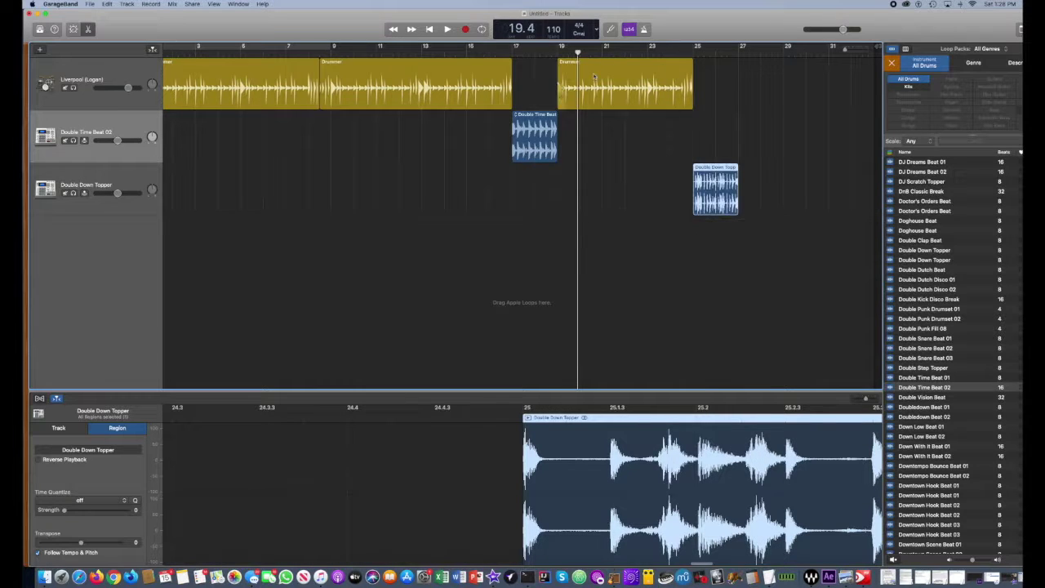
pyautogui.click(535, 54)
pyautogui.press('space')
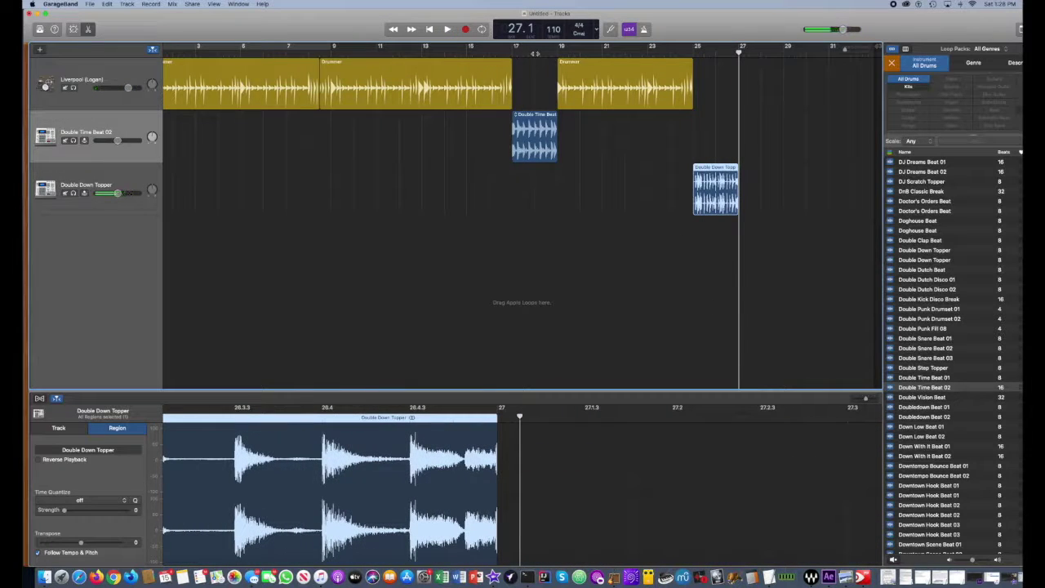
# Step: Add a drummer region after bar 25, trim its start to bar 27, and play from about bar 24
pyautogui.click(699, 83)
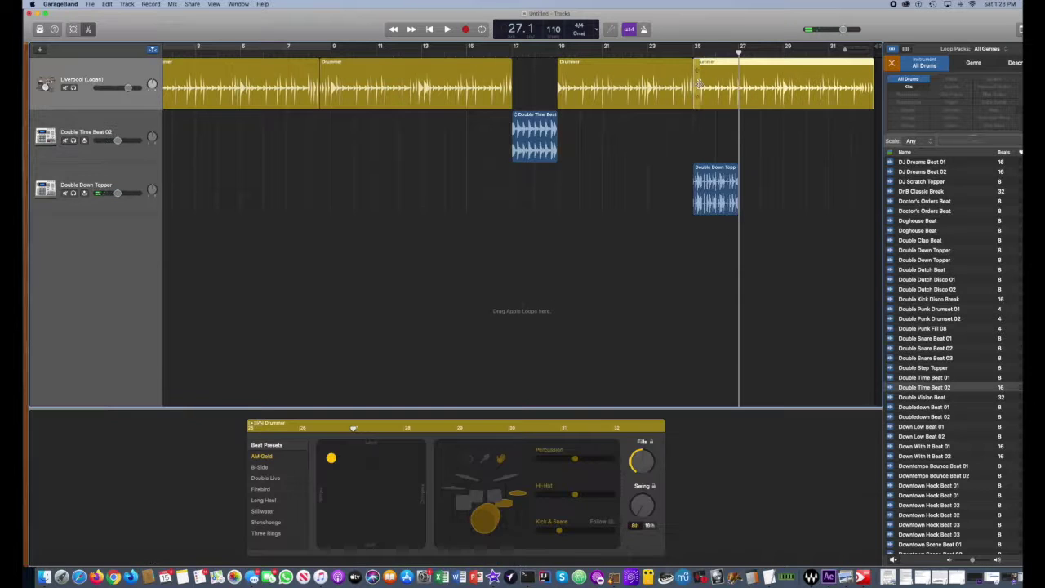
pyautogui.moveTo(697, 98); pyautogui.dragTo(742, 99)
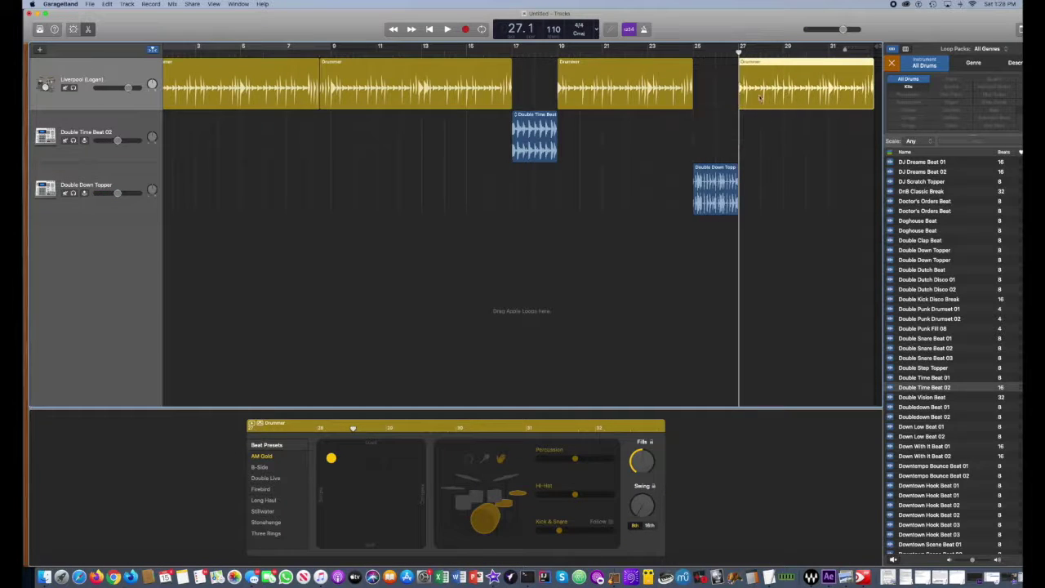
pyautogui.click(679, 53)
pyautogui.press('space')
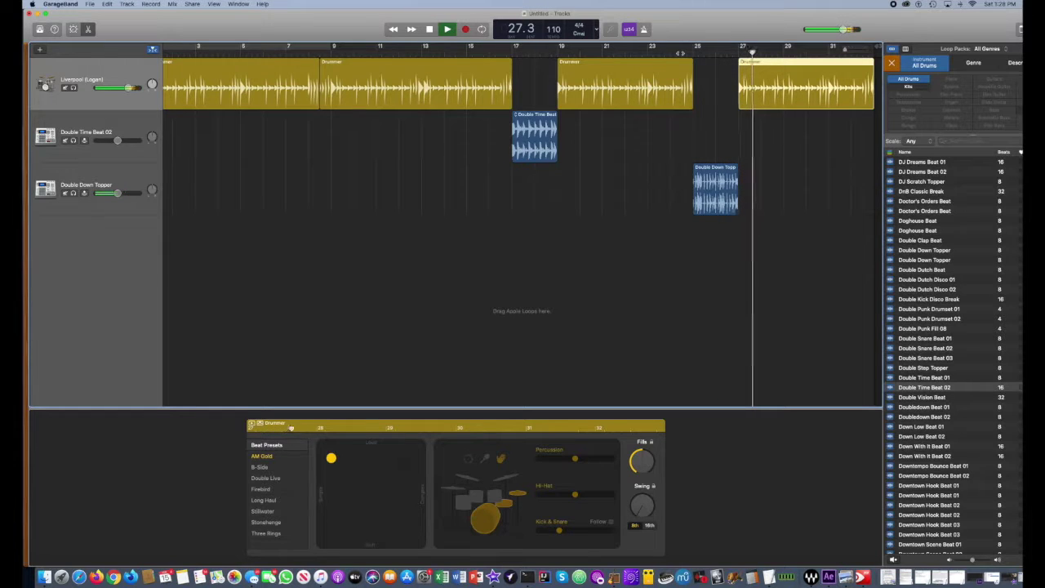
pyautogui.press('space')
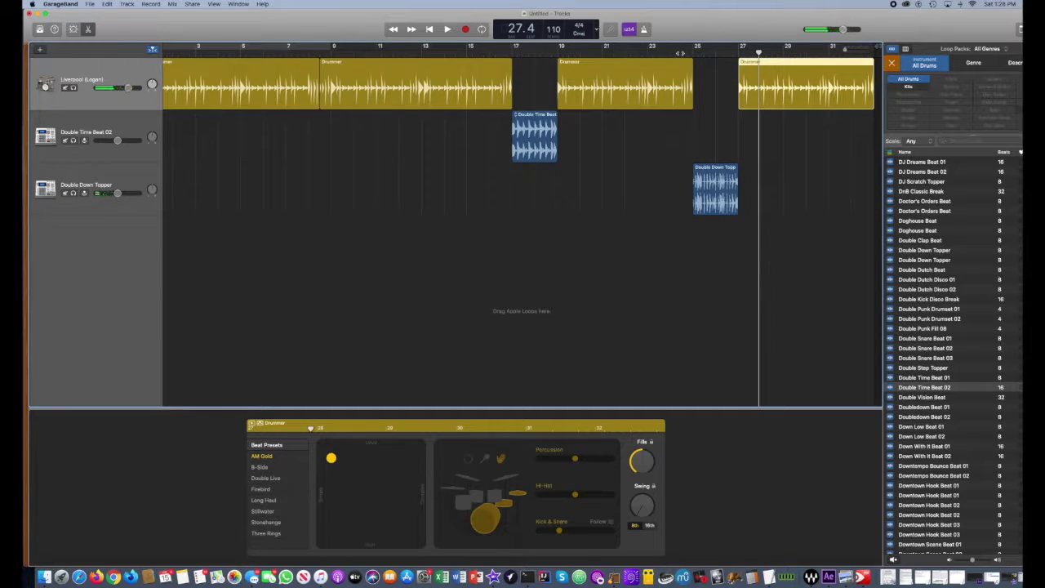
pyautogui.click(740, 52)
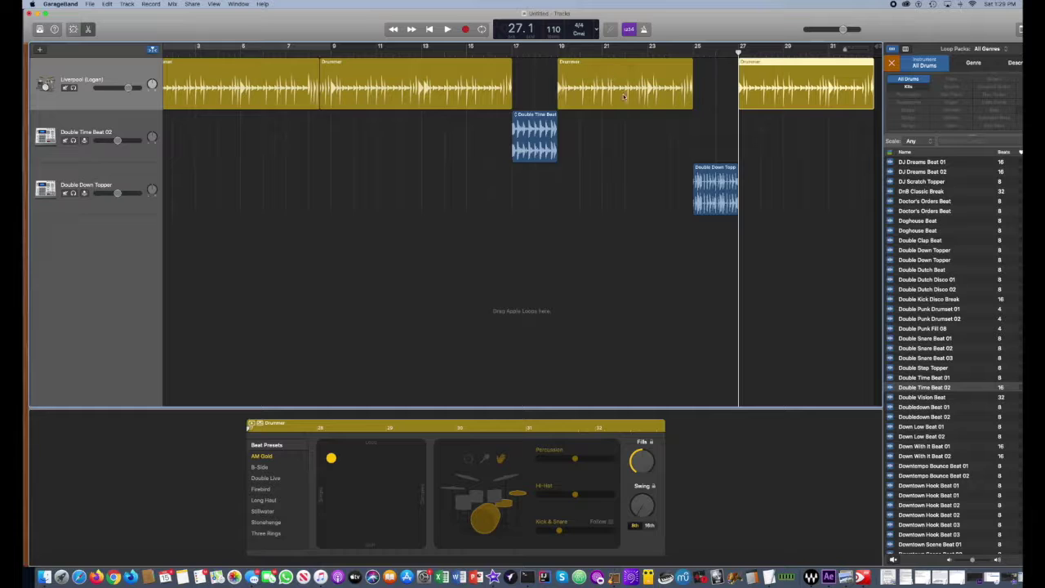
# Step: Select all four drummer regions on the Liverpool track together and clear the selection
pyautogui.click(610, 64)
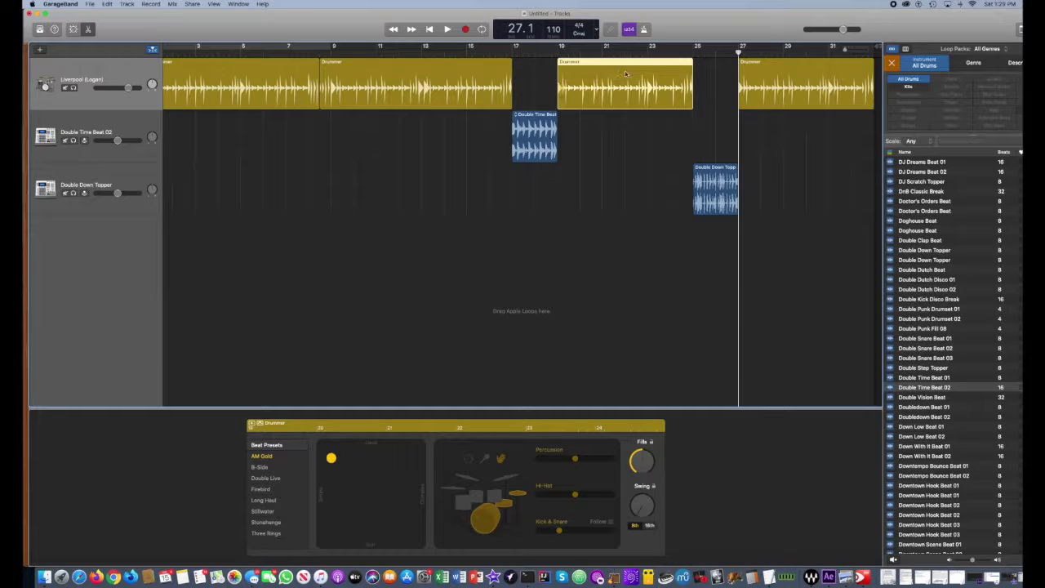
pyautogui.keyDown('shift'); pyautogui.click(775, 64); pyautogui.keyUp('shift')
pyautogui.keyDown('shift'); pyautogui.click(384, 64); pyautogui.keyUp('shift')
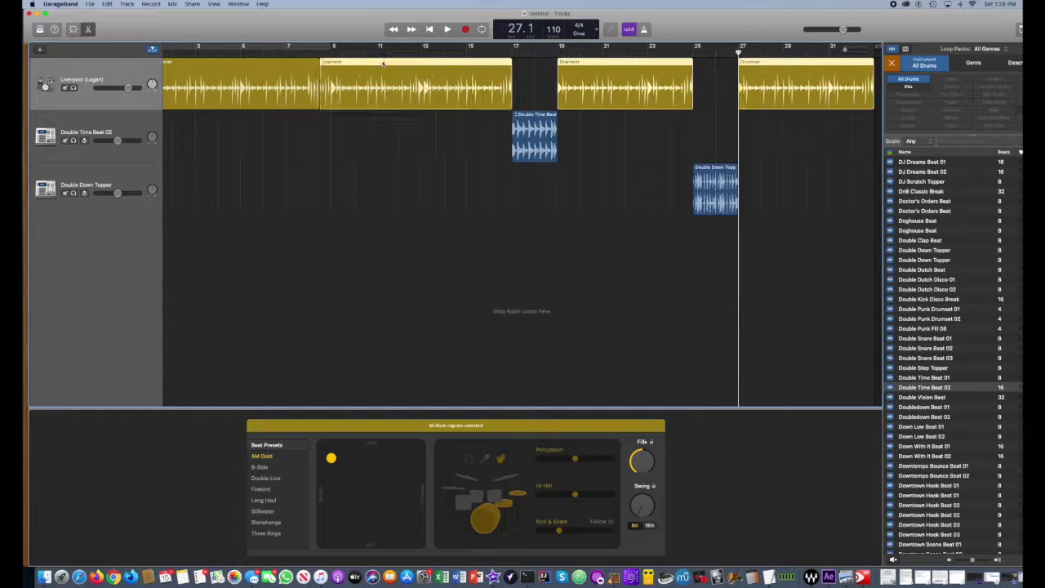
pyautogui.keyDown('shift'); pyautogui.click(283, 63); pyautogui.keyUp('shift')
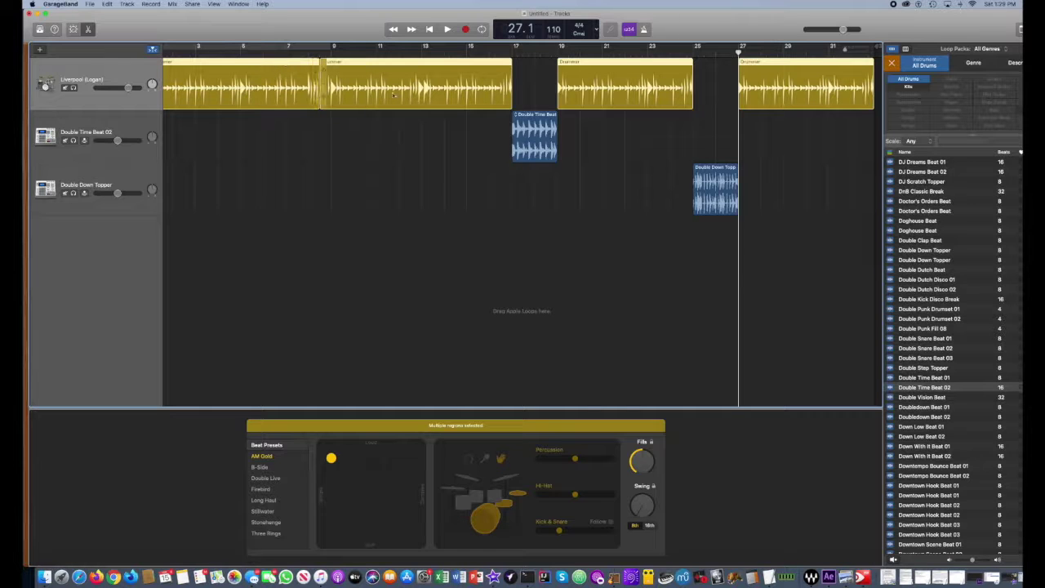
pyautogui.click(628, 132)
# Step: Apply the Double Live preset to the drummer region at bar 19, raise Percussion to maximum, and play from about bar 16 to bar 28
pyautogui.click(605, 63)
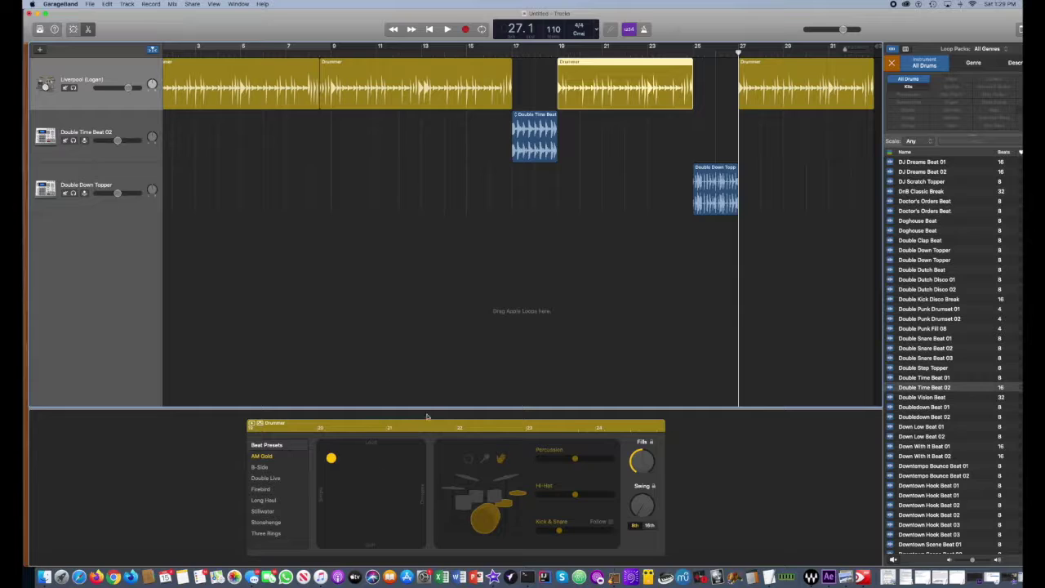
pyautogui.click(272, 479)
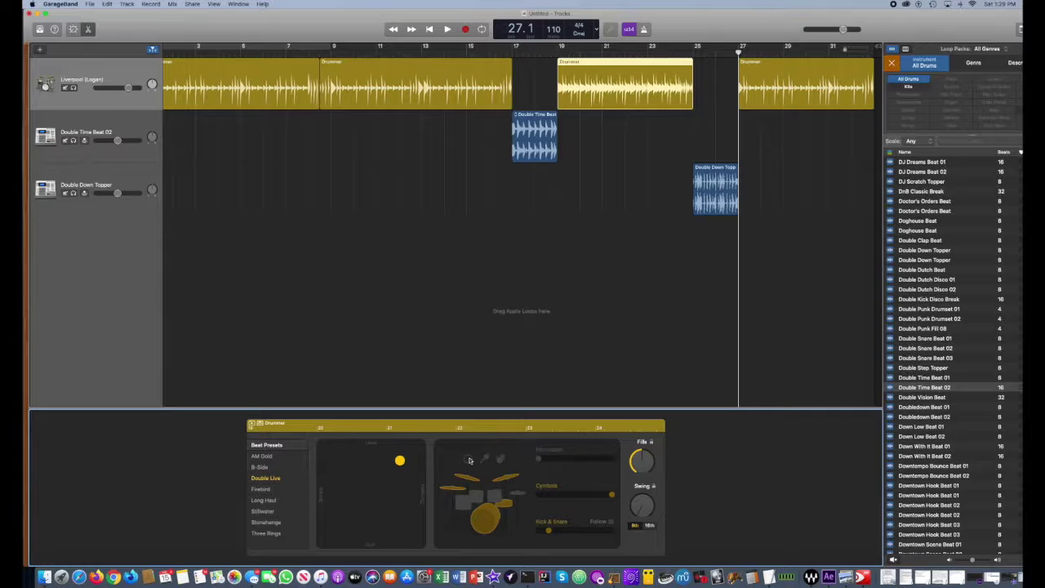
pyautogui.moveTo(551, 460); pyautogui.dragTo(588, 463)
pyautogui.click(498, 50)
pyautogui.press('space')
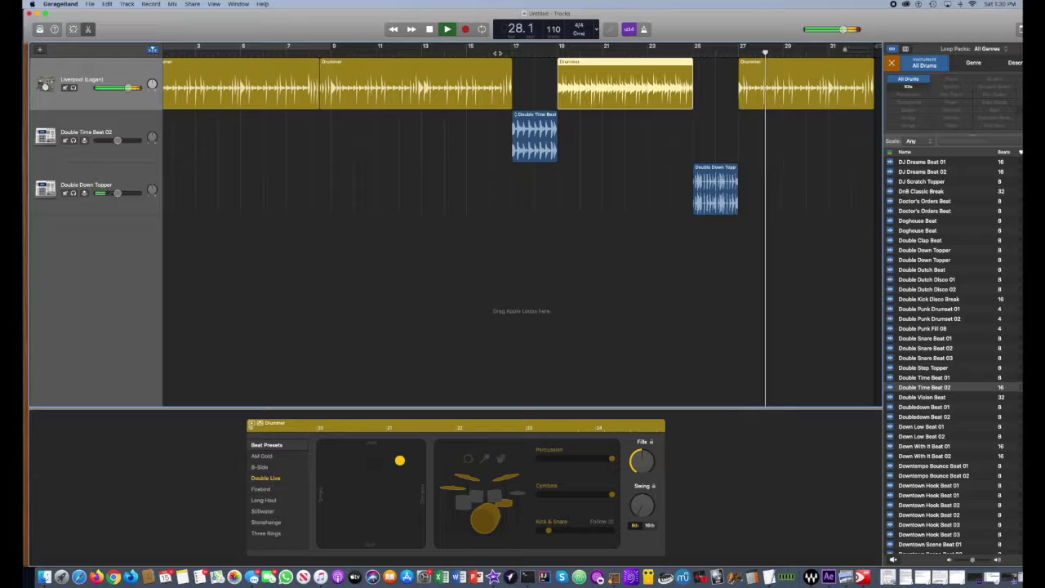
pyautogui.press('space')
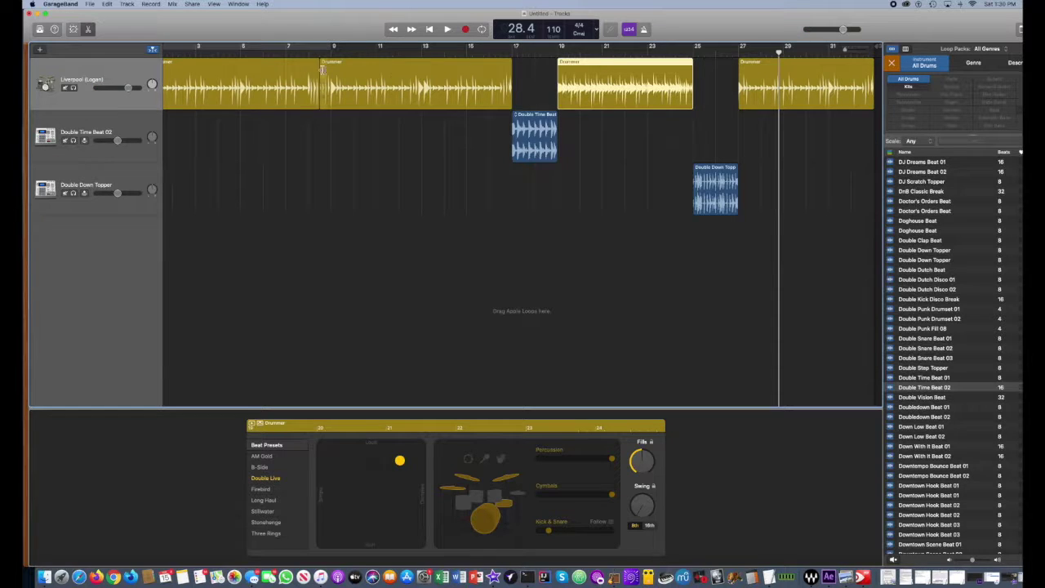
# Step: Return to bar 1 and create a new track with duplicate settings of the Liverpool drummer track
pyautogui.click(129, 68)
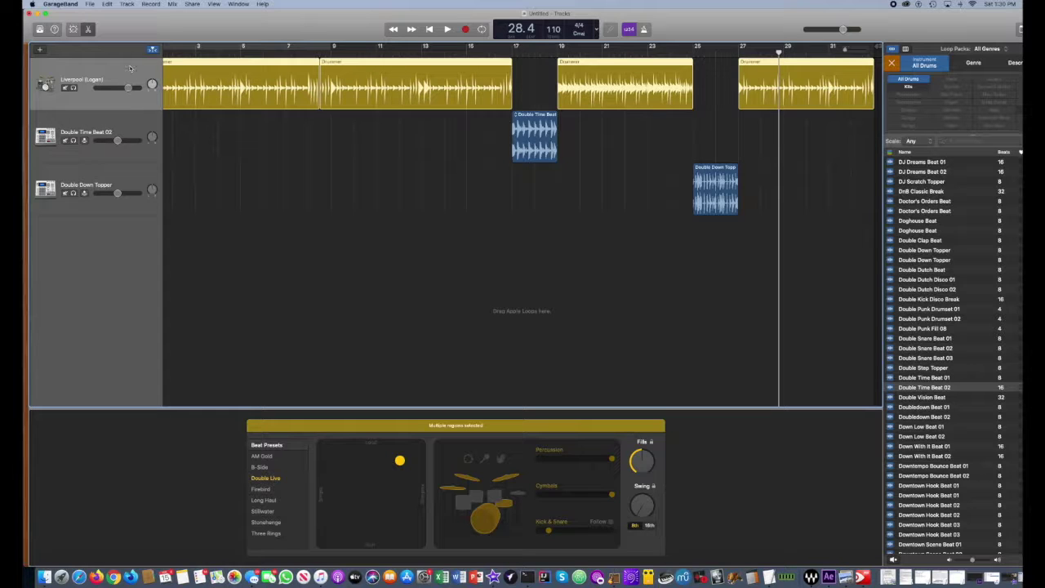
pyautogui.click(429, 30)
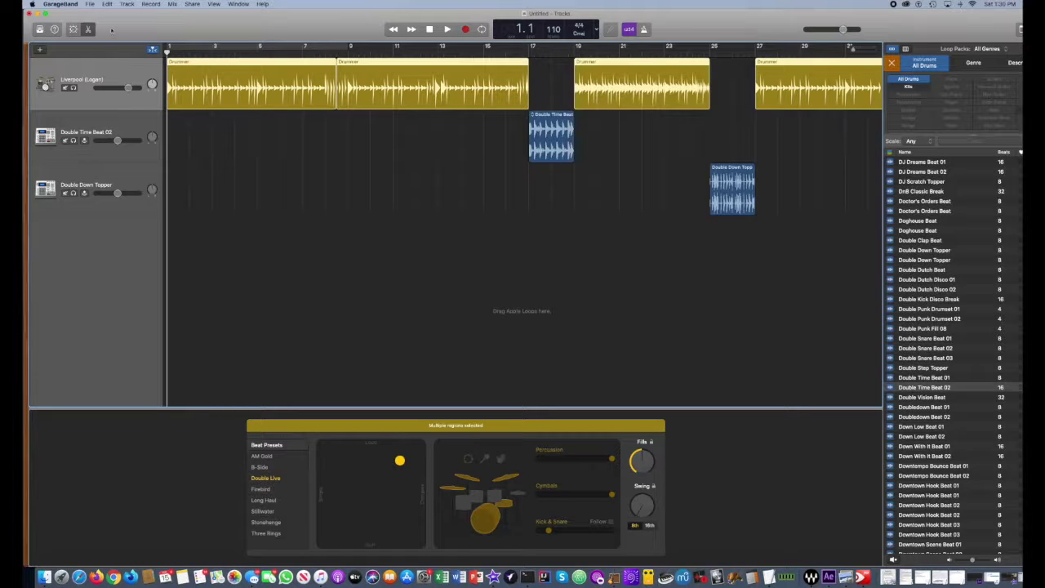
pyautogui.click(127, 4)
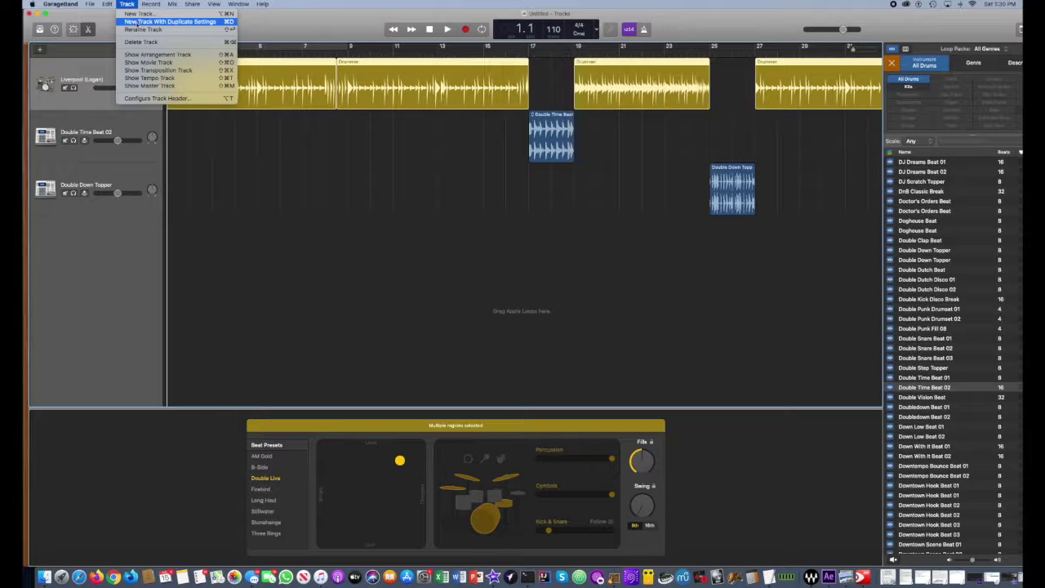
pyautogui.click(136, 22)
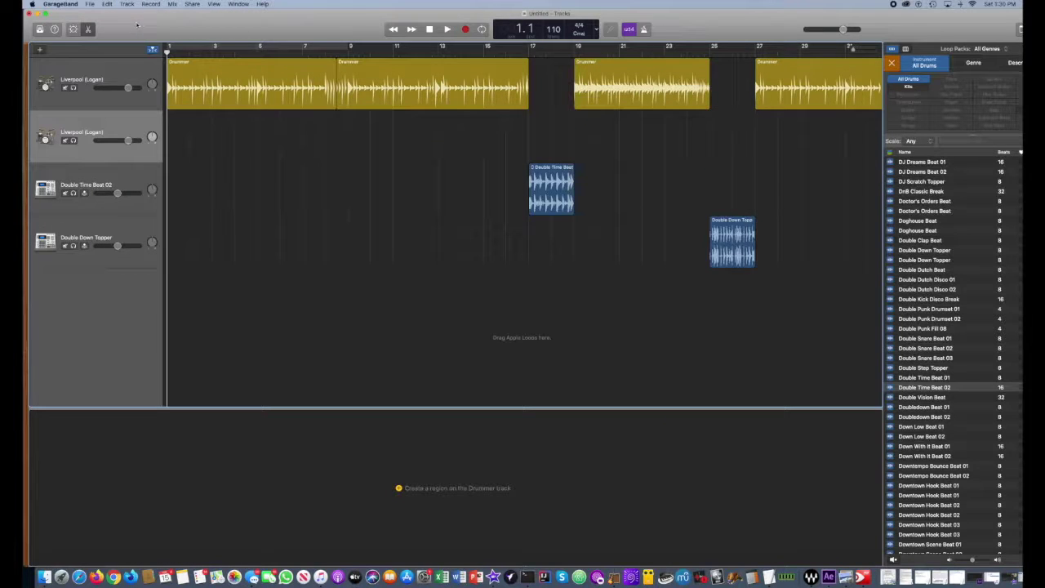
# Step: Add eight-bar drummer regions at bars 1 and 9 on the duplicate track and play from about bar 7 to bar 9
pyautogui.click(253, 63)
pyautogui.click(170, 137)
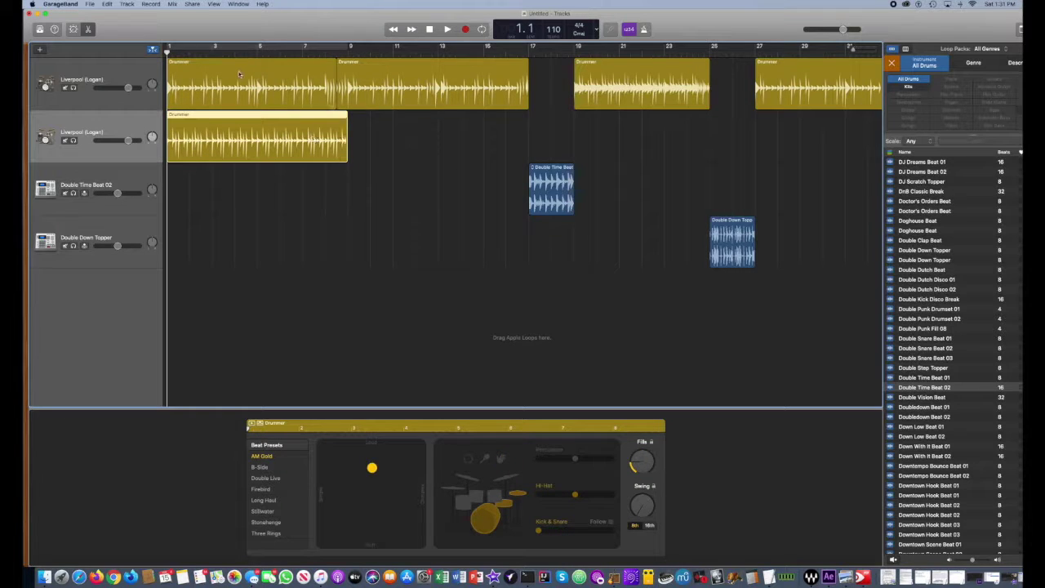
pyautogui.click(353, 138)
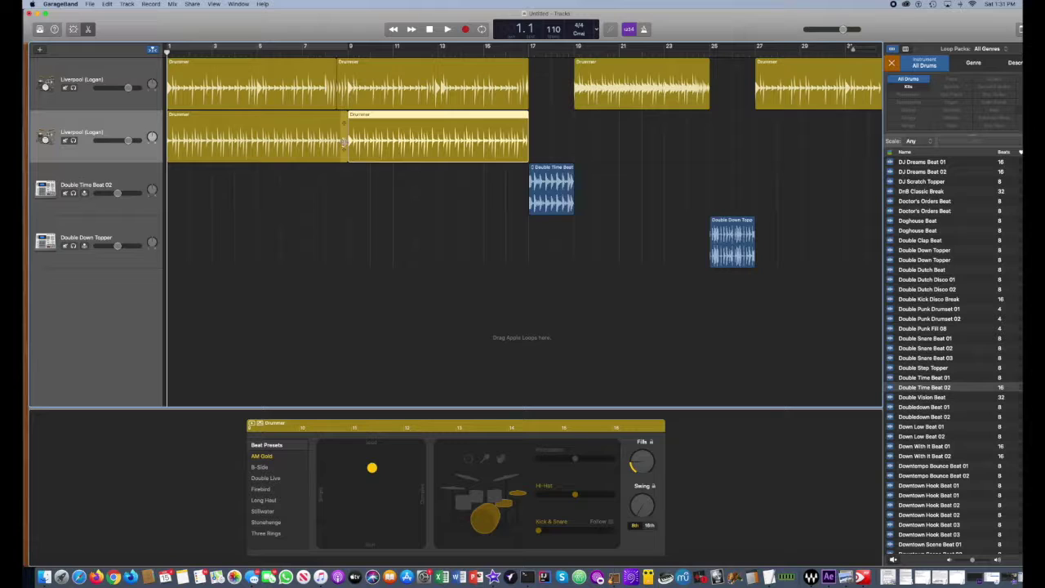
pyautogui.click(313, 51)
pyautogui.press('space')
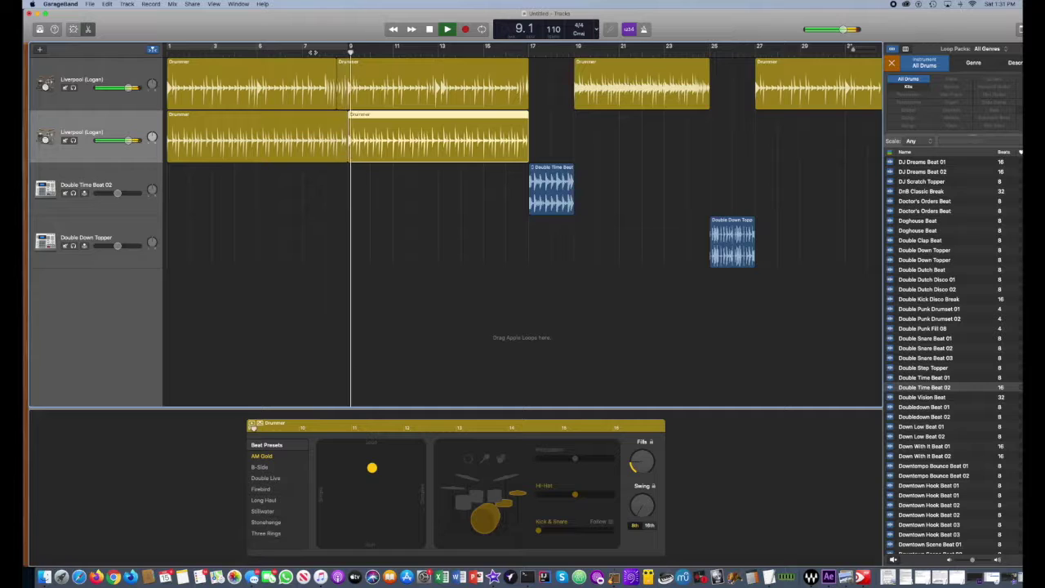
pyautogui.press('space')
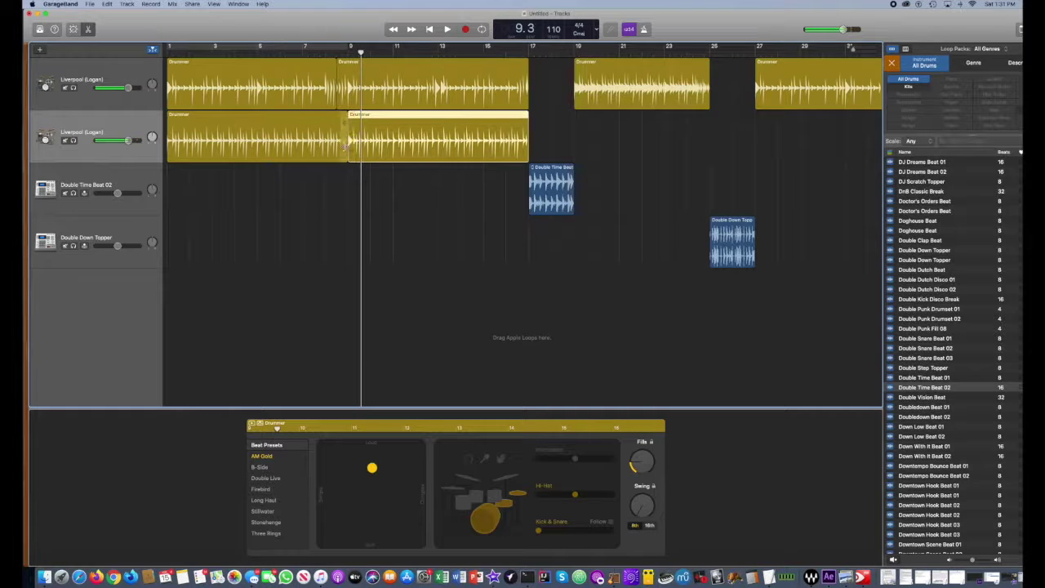
# Step: Trim the duplicate track's regions to leave a gap from just before bar 8 to bar 10, and play from bar 1
pyautogui.moveTo(343, 153); pyautogui.dragTo(371, 154)
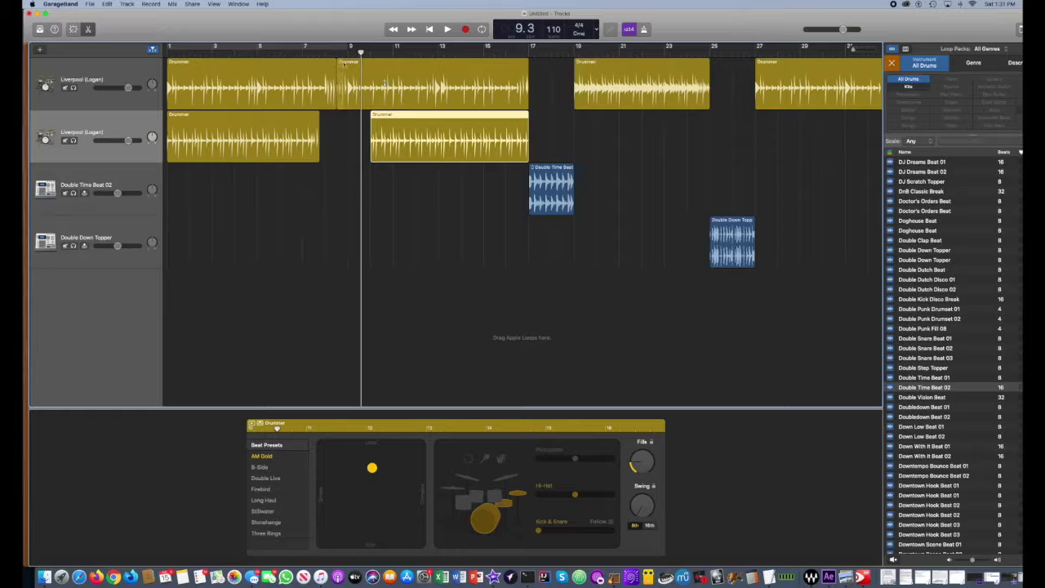
pyautogui.click(303, 52)
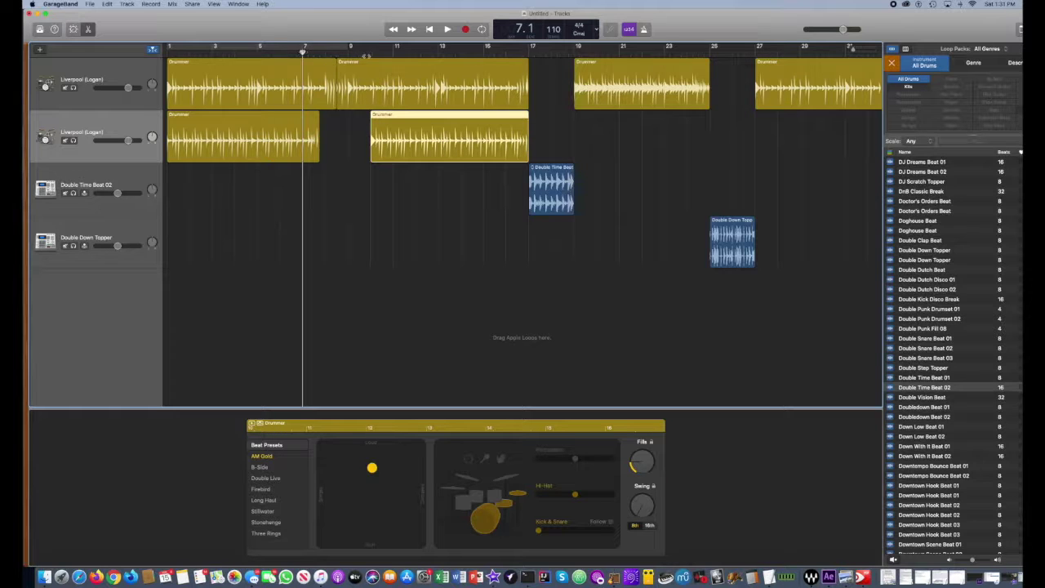
pyautogui.click(167, 51)
pyautogui.press('space')
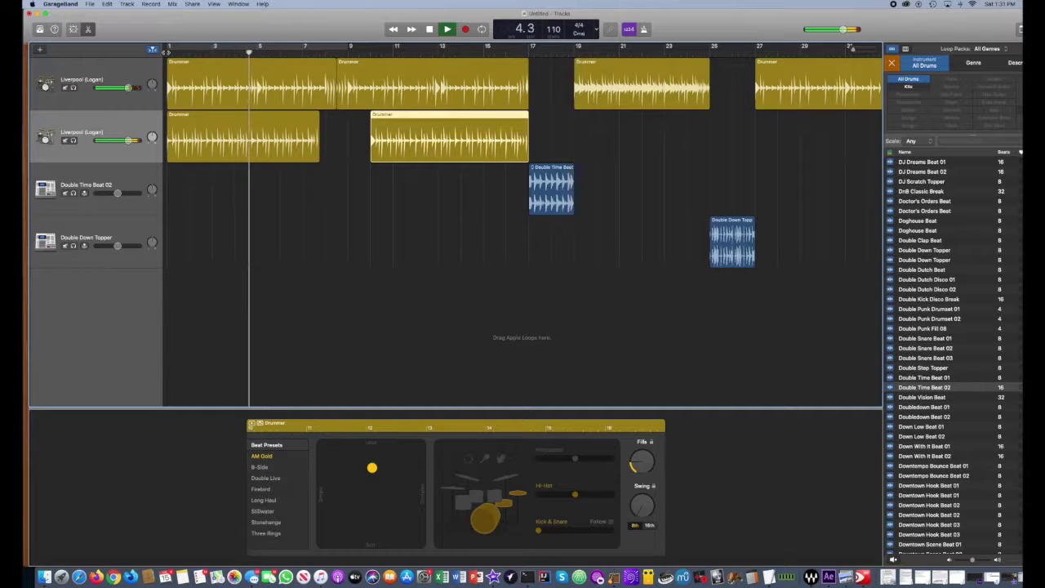
pyautogui.press('space')
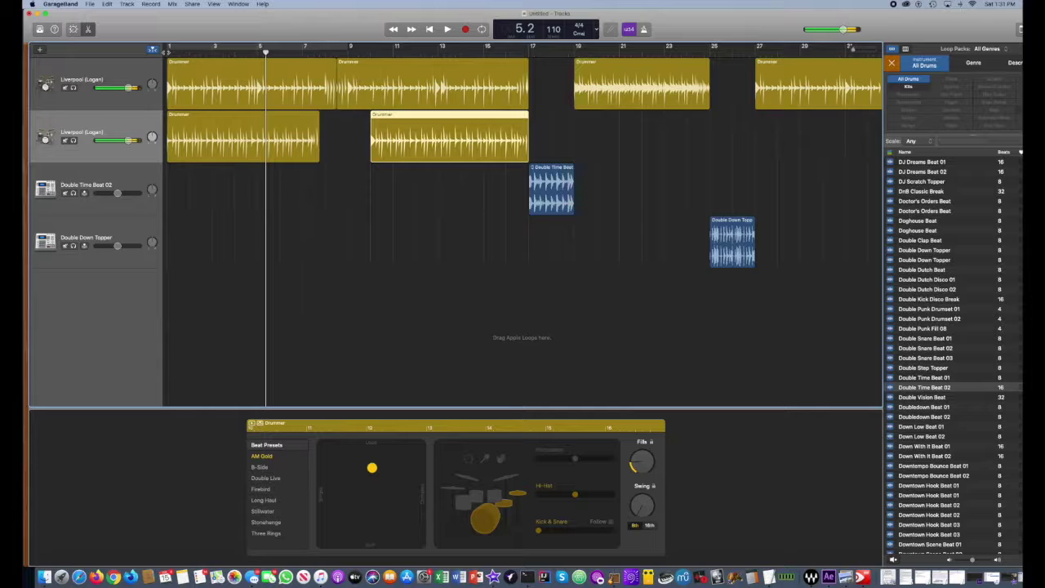
# Step: Lower the duplicate drummer track's volume slightly and play from the beginning to about bar 7
pyautogui.moveTo(128, 142)
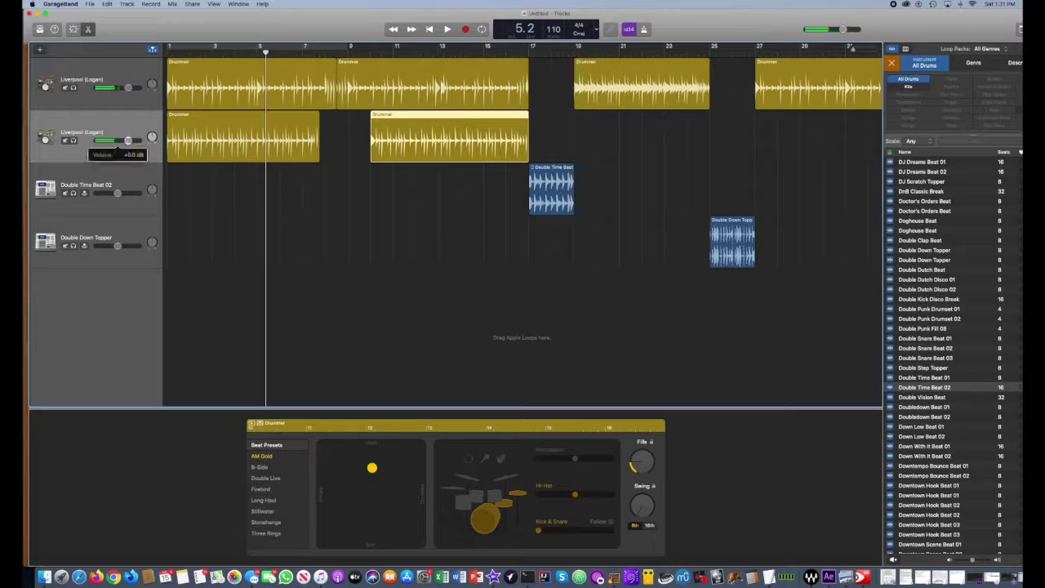
pyautogui.moveTo(122, 141); pyautogui.dragTo(120, 141)
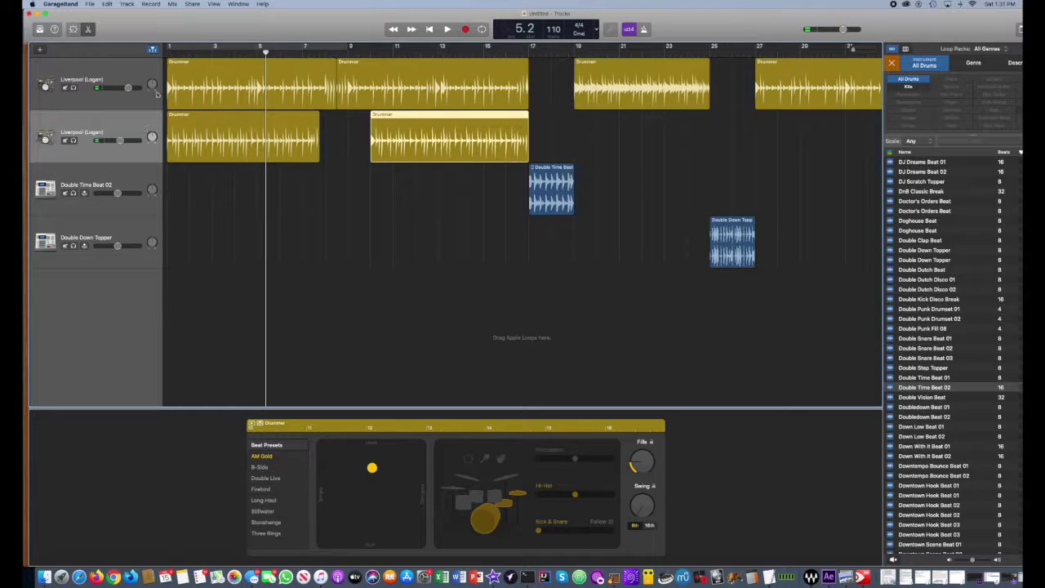
pyautogui.press('Return')
pyautogui.press('space')
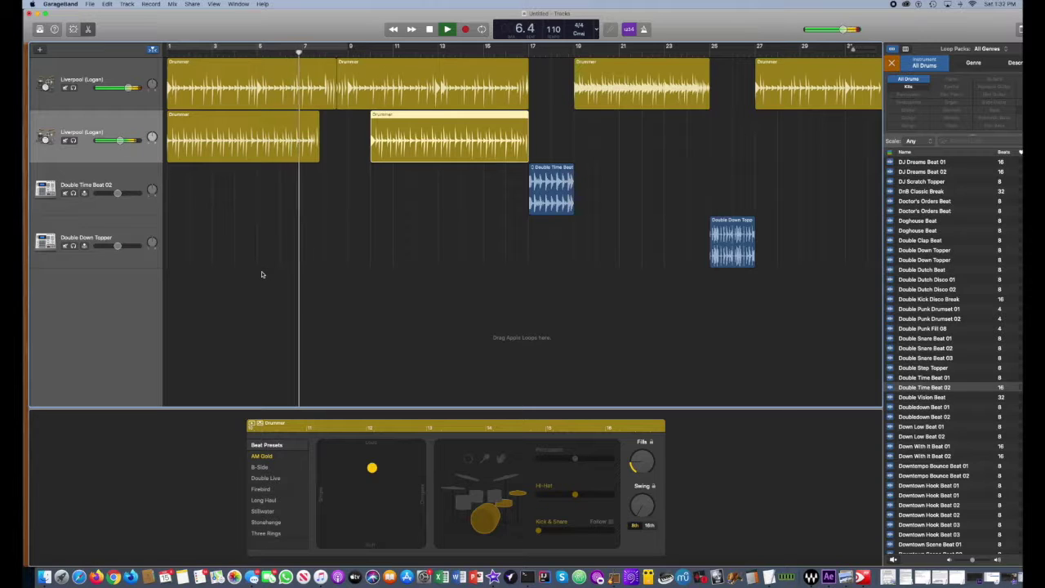
pyautogui.press('space')
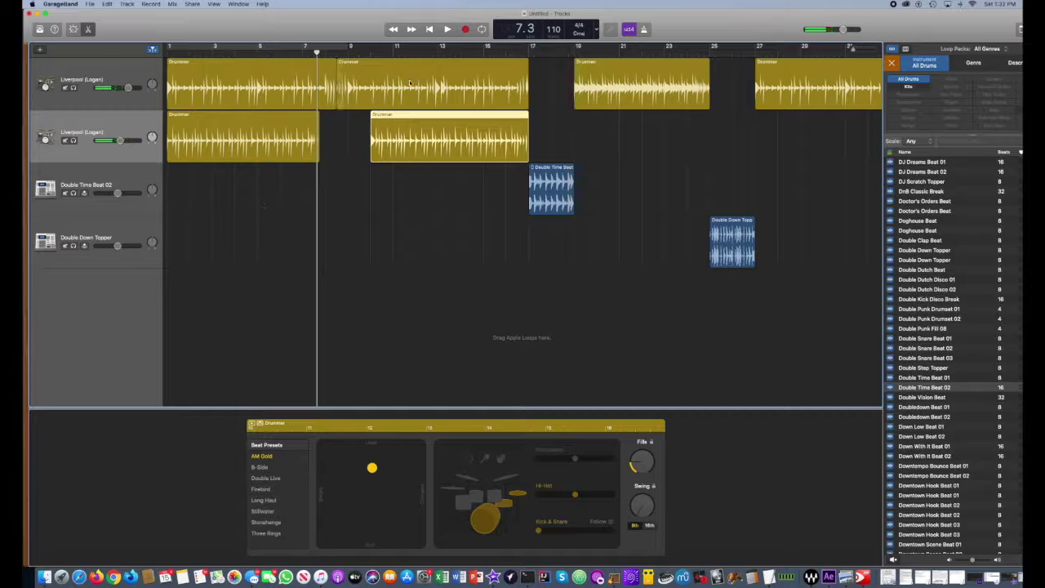
# Step: Play the arrangement from the beginning to about bar 3 at the 110 tempo
pyautogui.click(429, 30)
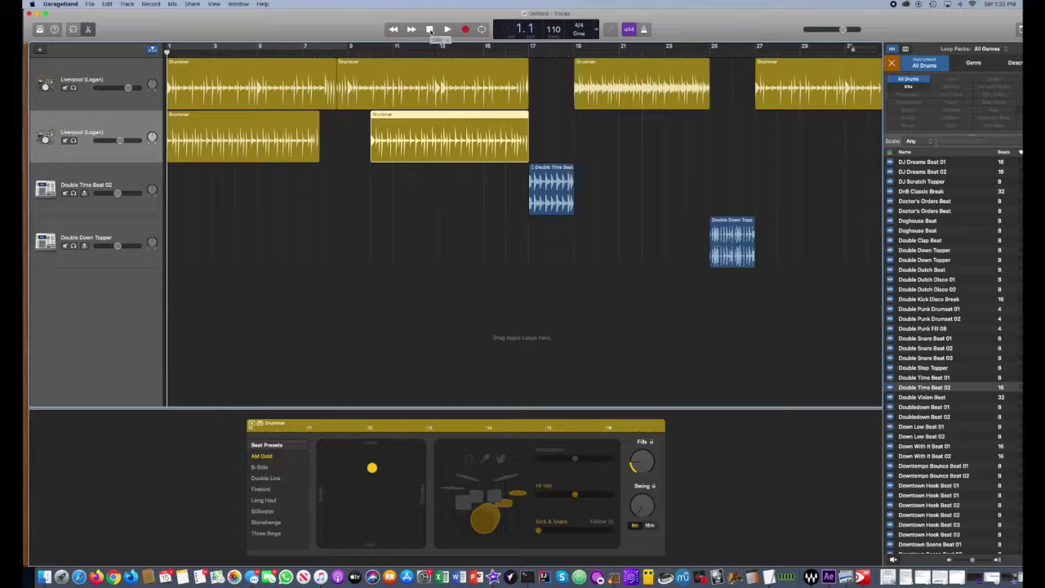
pyautogui.moveTo(737, 24); pyautogui.dragTo(730, 20)
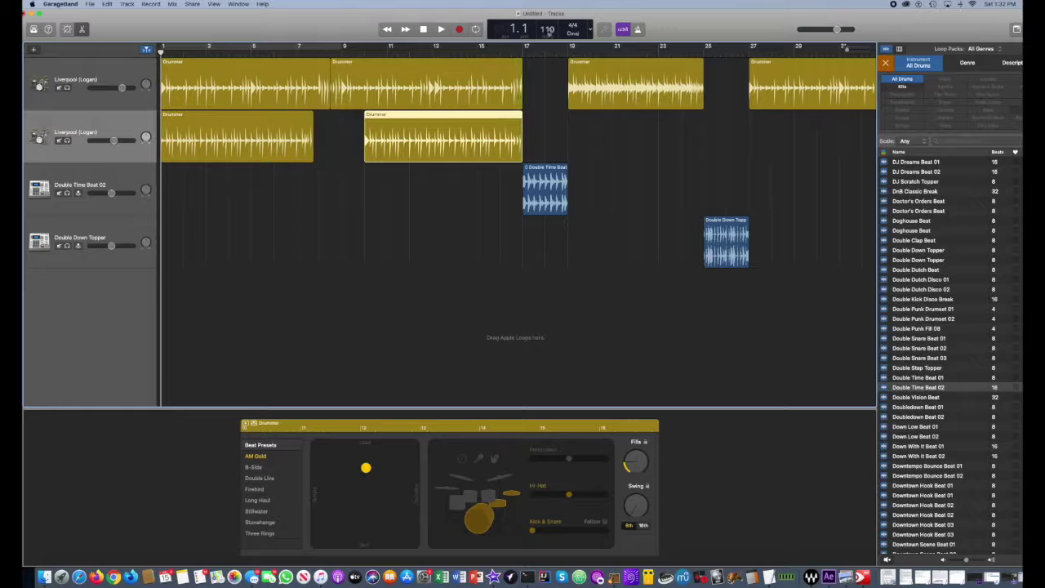
pyautogui.moveTo(547, 34); pyautogui.dragTo(549, 31)
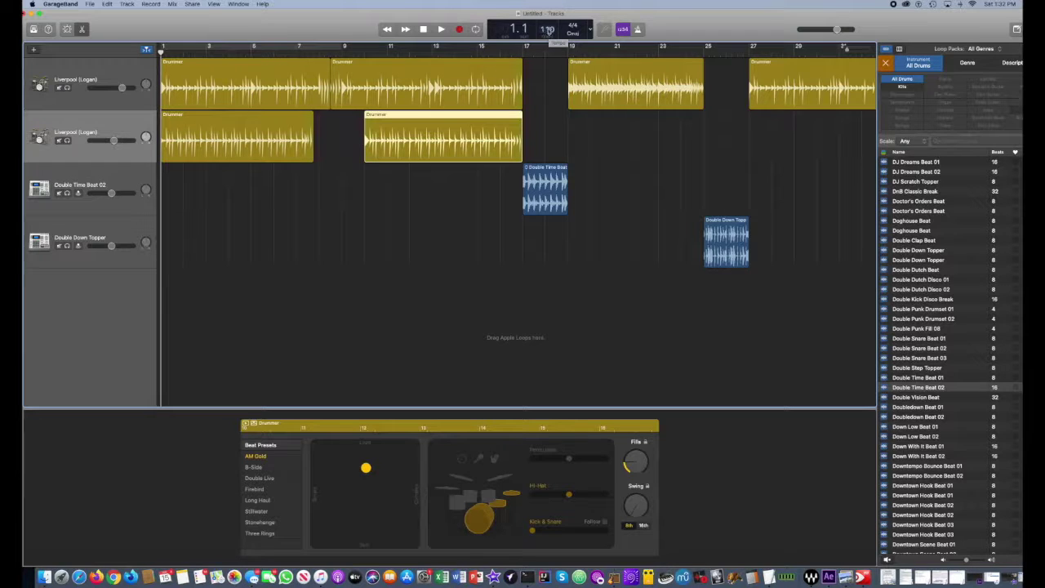
pyautogui.click(441, 29)
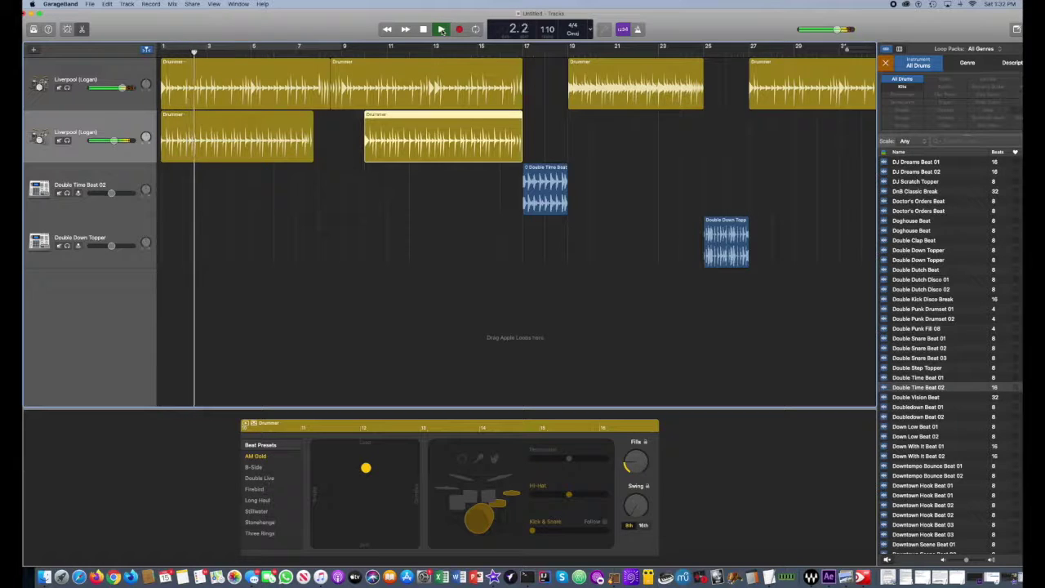
pyautogui.click(441, 29)
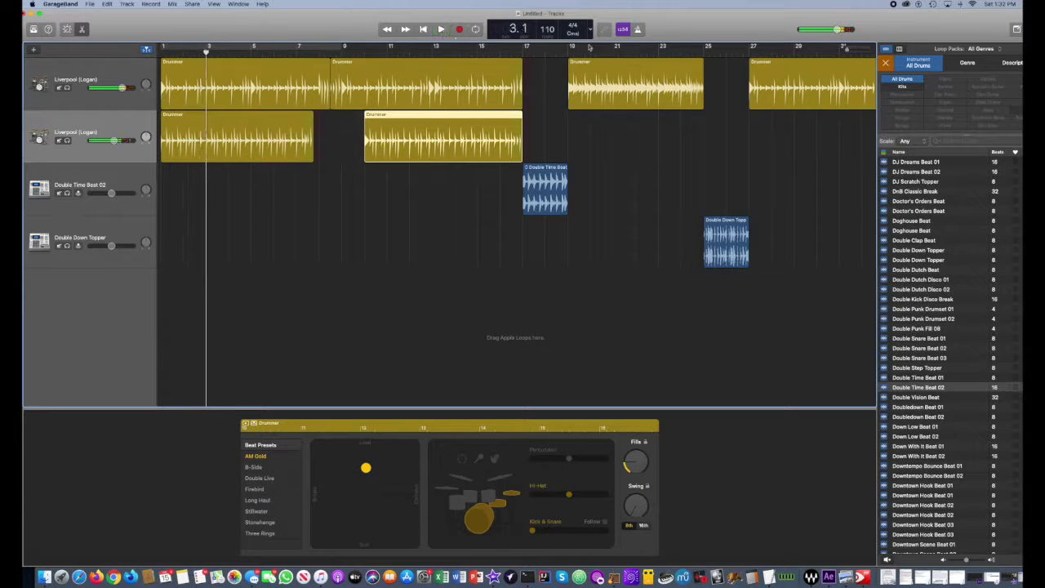
# Step: Set the project tempo to 100 and play the arrangement from the beginning
pyautogui.moveTo(550, 29); pyautogui.dragTo(550, 41)
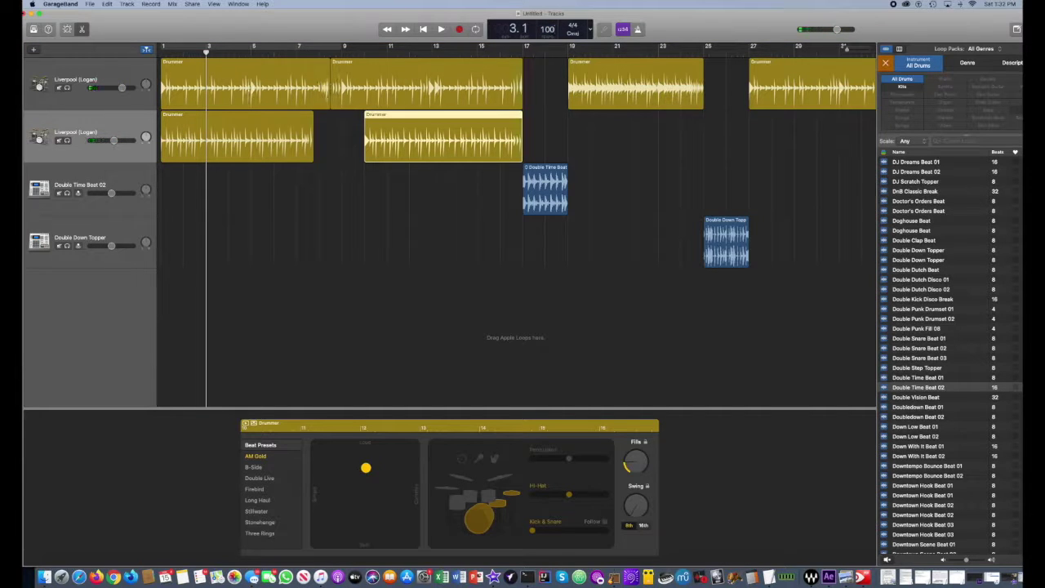
pyautogui.click(423, 30)
pyautogui.click(442, 29)
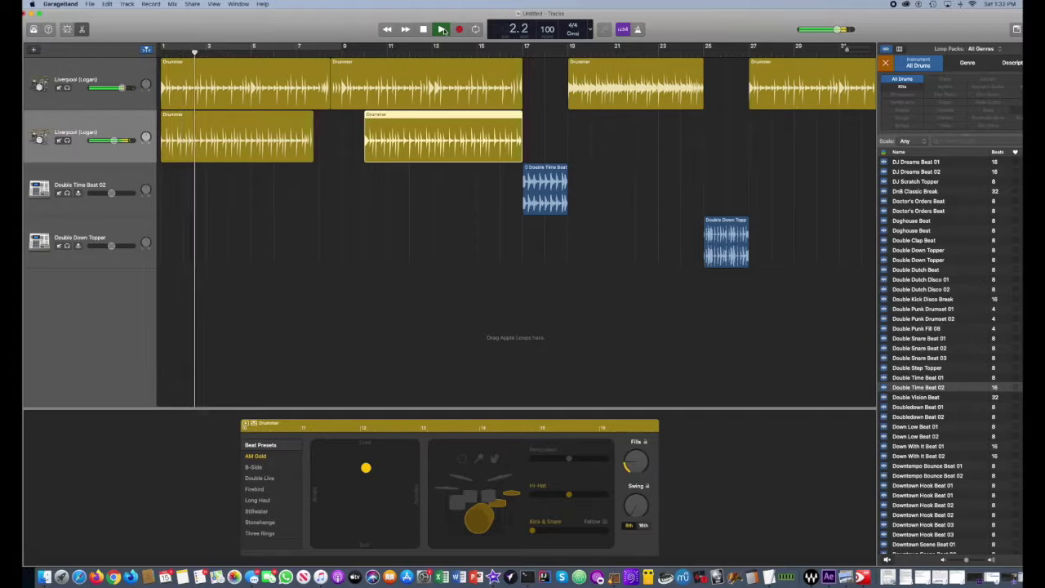
# Step: Stop playback, return to the beginning, and replace the Double Down Topper loop at bar 25 with the Duncan - Bridge loop
pyautogui.click(424, 29)
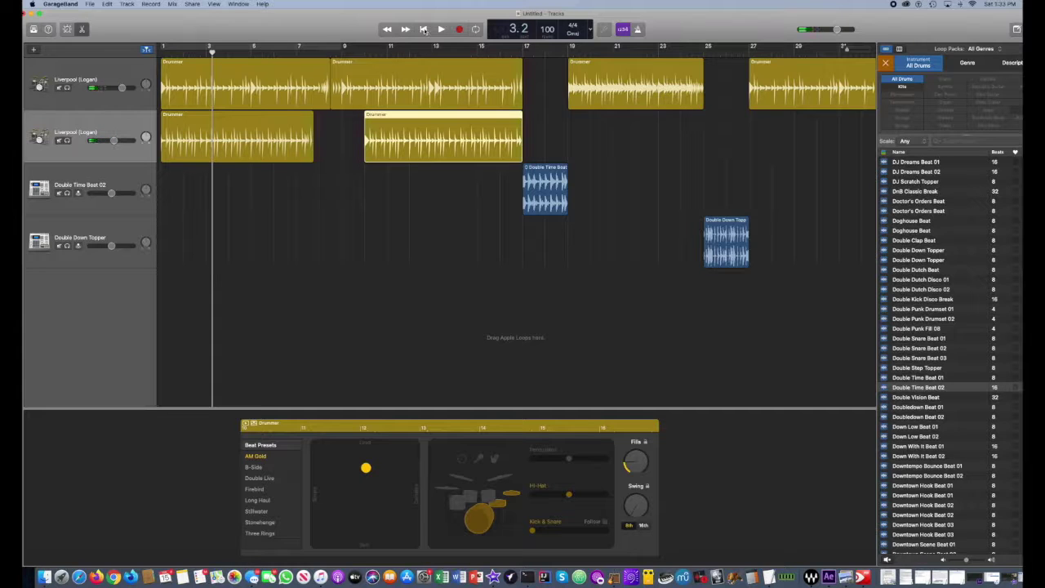
pyautogui.click(423, 29)
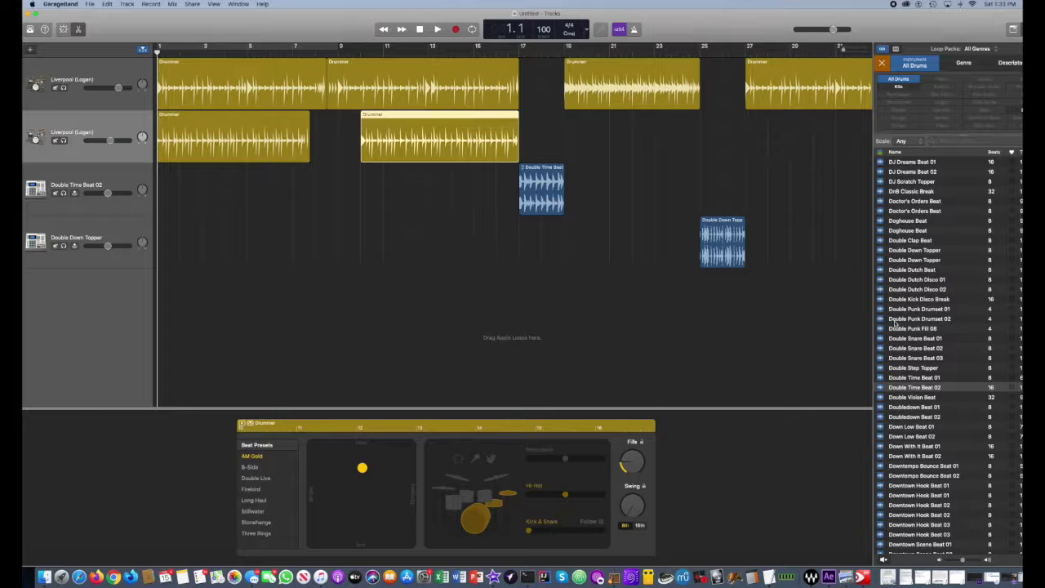
pyautogui.scroll(-10, 896, 325)
pyautogui.scroll(-10, 897, 322)
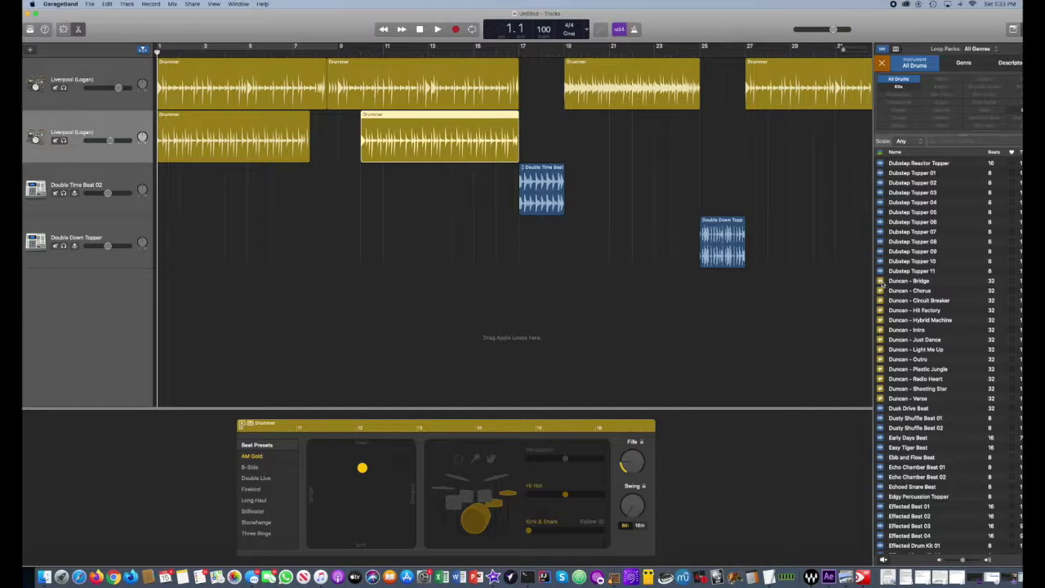
pyautogui.click(730, 222)
pyautogui.press('Delete')
pyautogui.click(881, 284)
pyautogui.moveTo(881, 284); pyautogui.dragTo(700, 233)
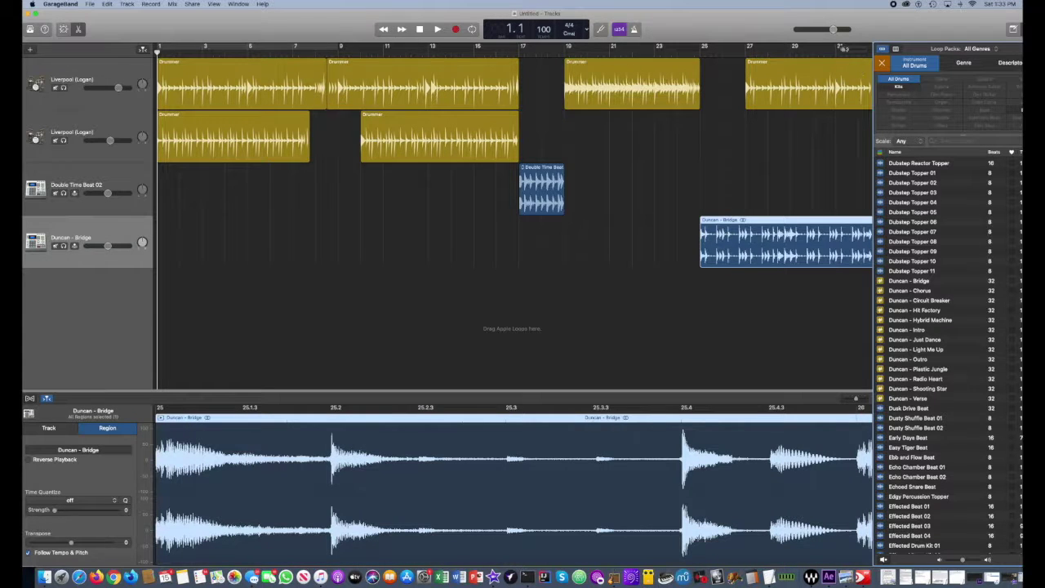
# Step: Shorten the Duncan - Bridge region to end at bar 27 and play the break from just before bar 25
pyautogui.hscroll(2, 841, 163)
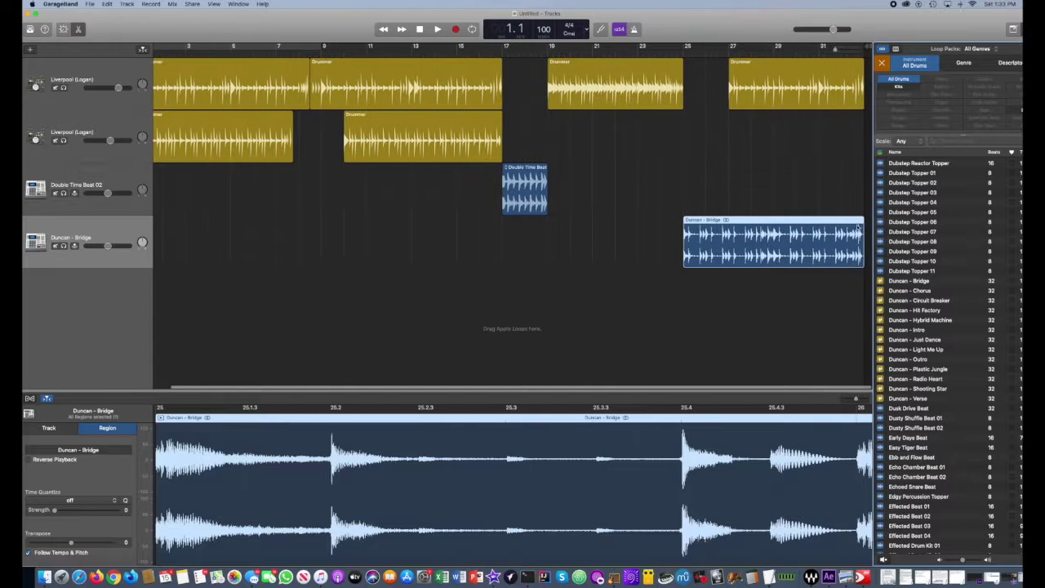
pyautogui.moveTo(858, 259); pyautogui.dragTo(728, 260)
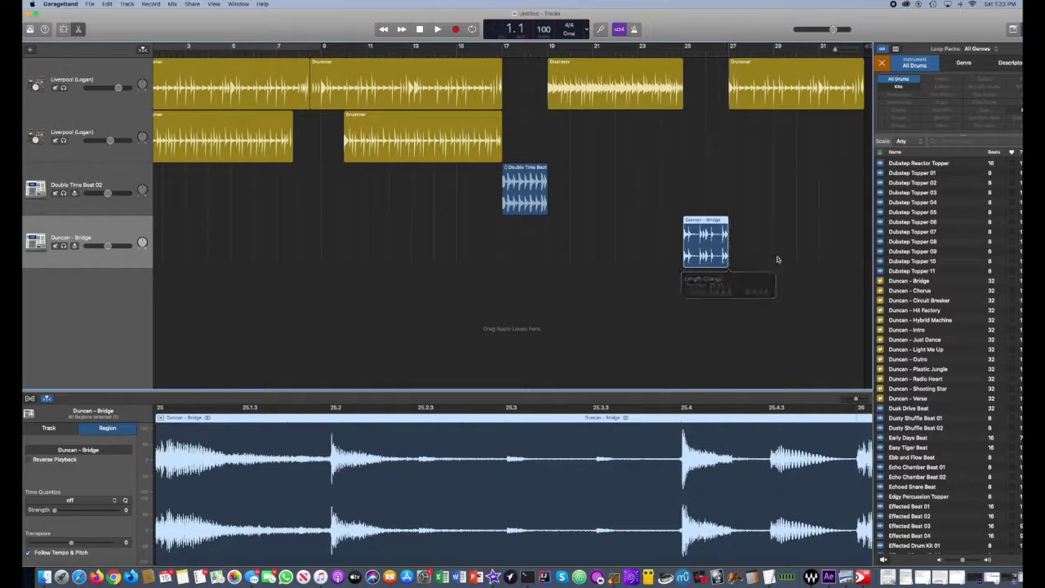
pyautogui.click(661, 52)
pyautogui.press('space')
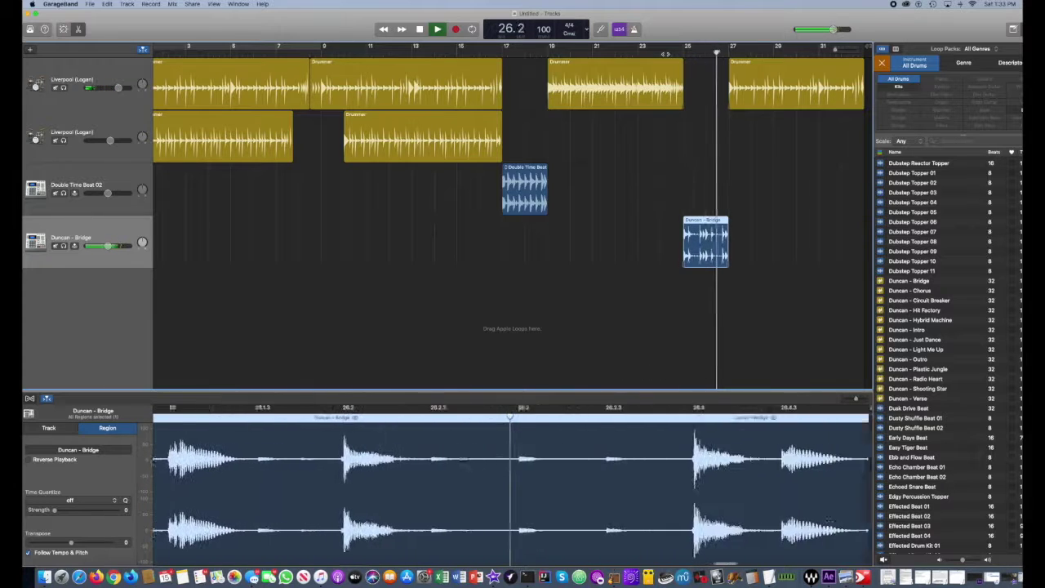
pyautogui.press('space')
# Step: Raise the Duncan - Bridge track's volume and replay the break from just before bar 25
pyautogui.moveTo(106, 245); pyautogui.dragTo(191, 265)
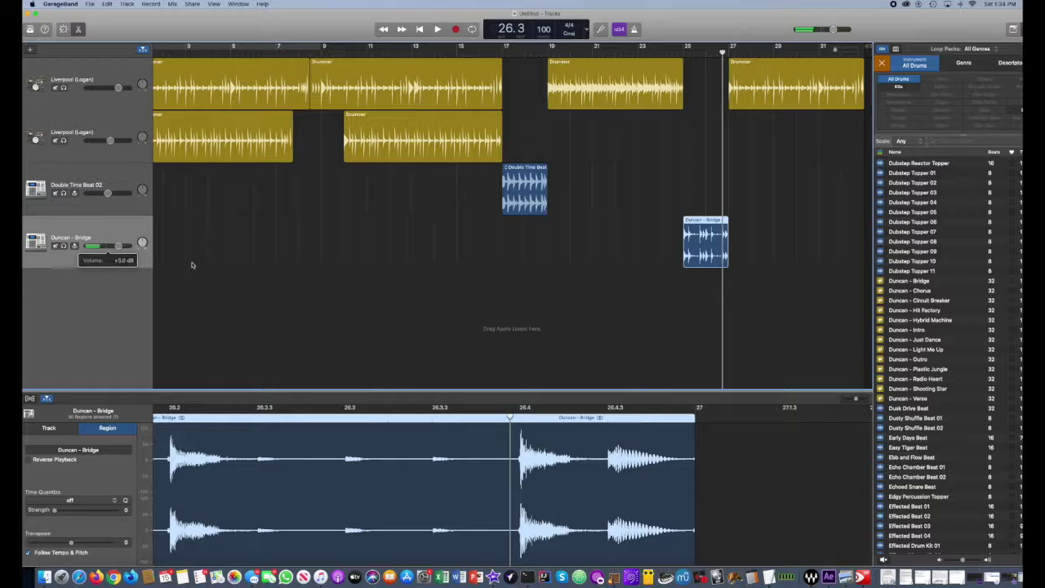
pyautogui.click(672, 53)
pyautogui.press('space')
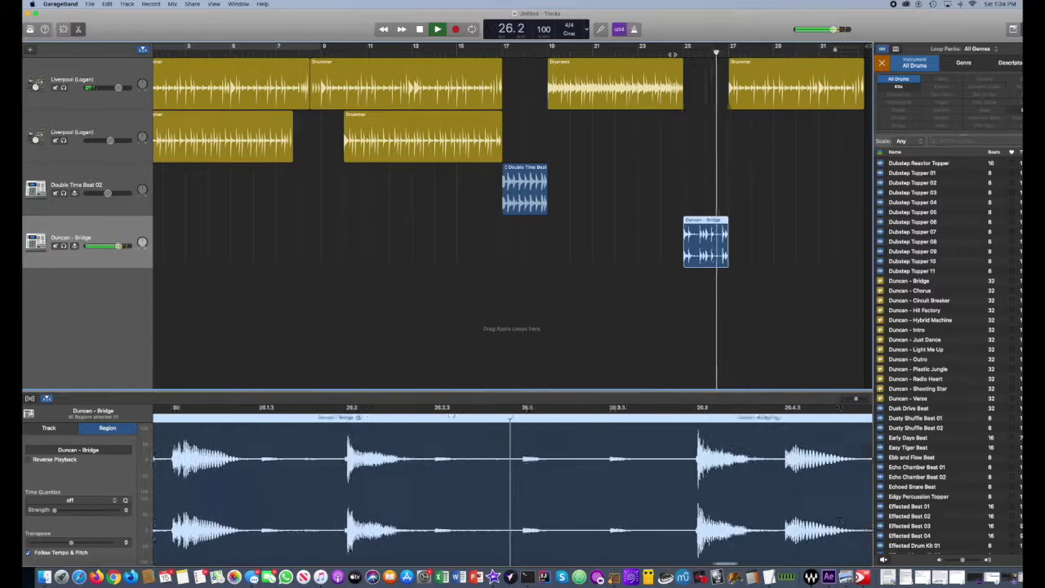
pyautogui.press('space')
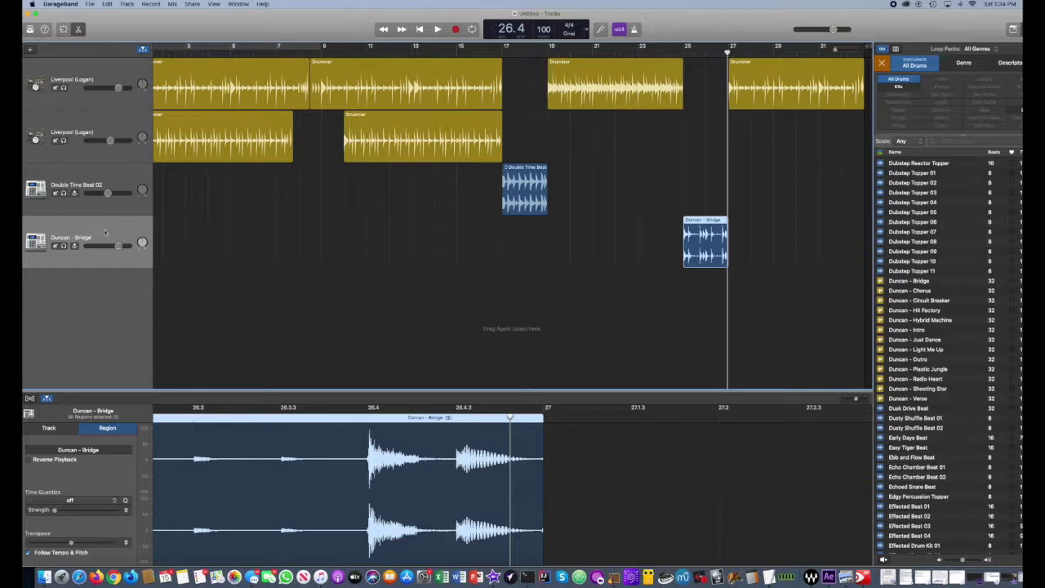
# Step: Show the Duncan - Bridge track's Smart Controls and turn on its compressor
pyautogui.click(64, 29)
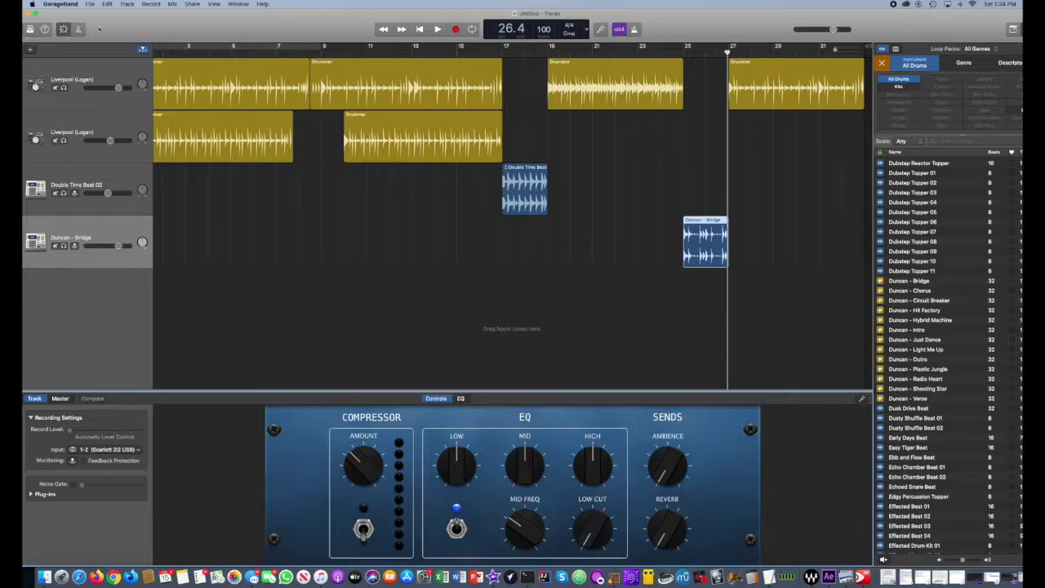
pyautogui.click(79, 30)
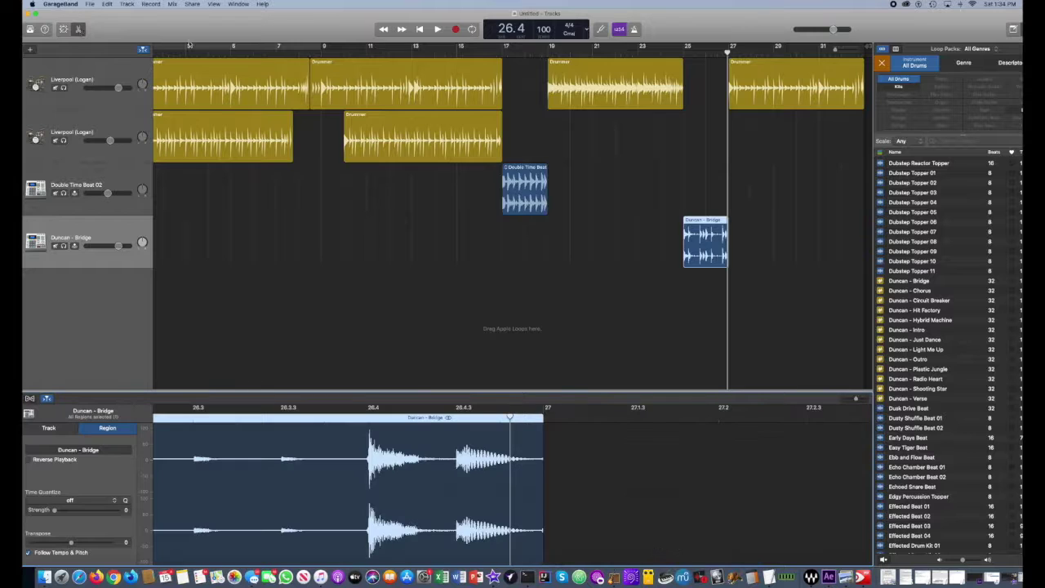
pyautogui.click(64, 30)
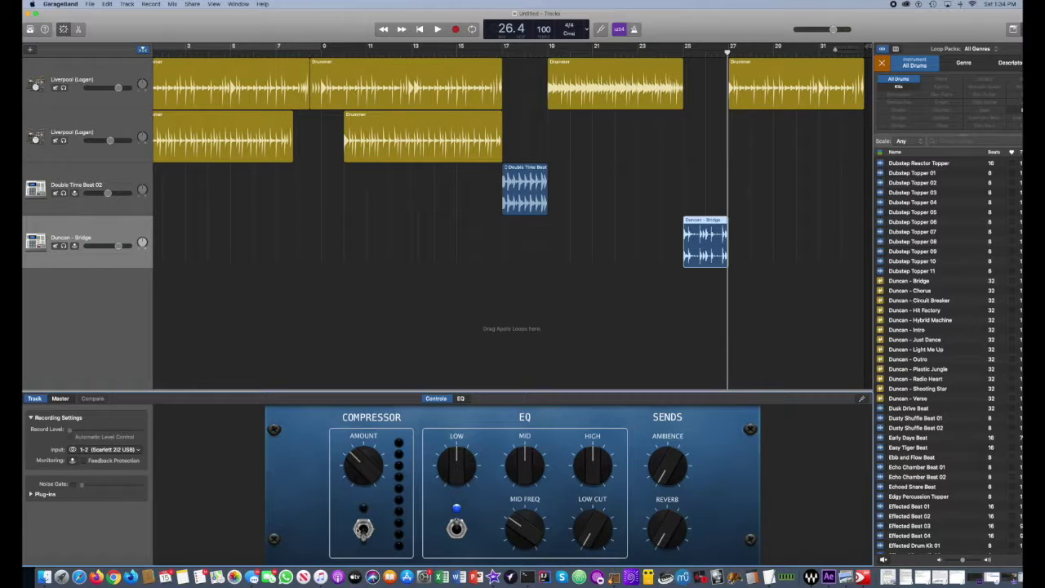
pyautogui.click(363, 529)
# Step: Mute both Liverpool drummer tracks and the Double Time Beat 02 track
pyautogui.click(55, 88)
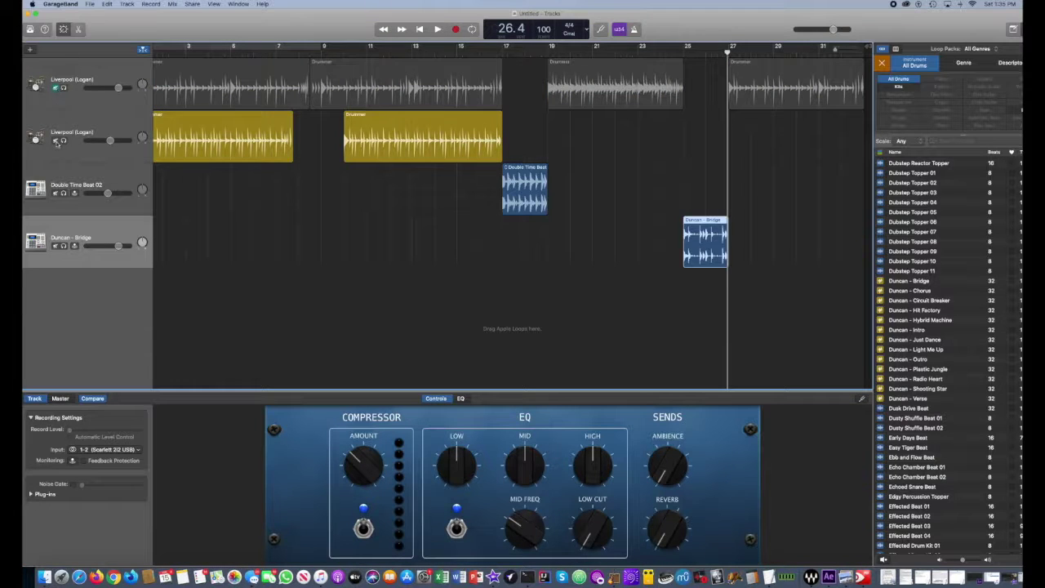
pyautogui.click(56, 141)
pyautogui.click(56, 194)
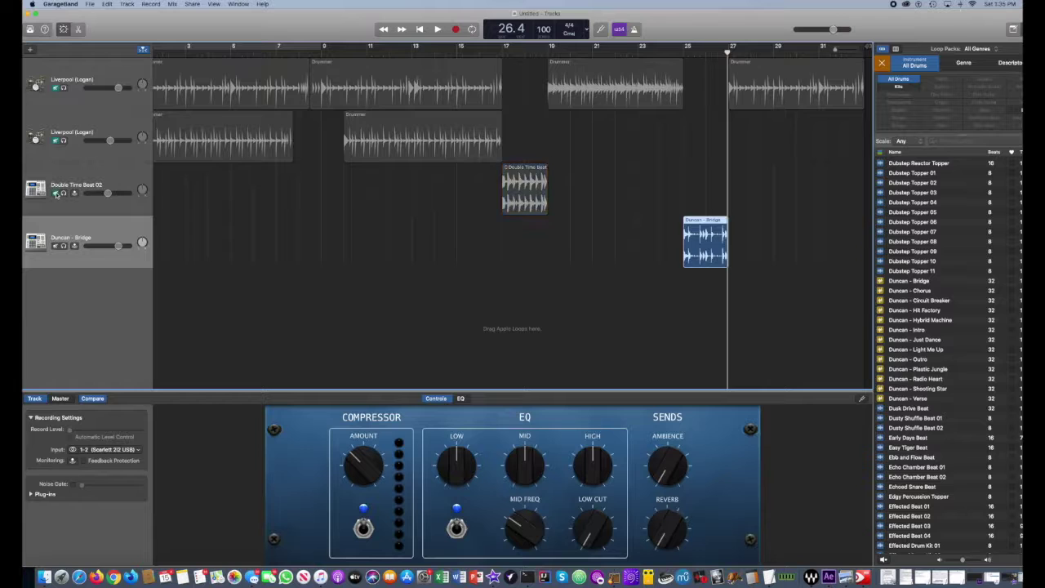
# Step: Set the cycle range to bars 25 to 27 around the Duncan - Bridge region and start looped playback
pyautogui.click(223, 48)
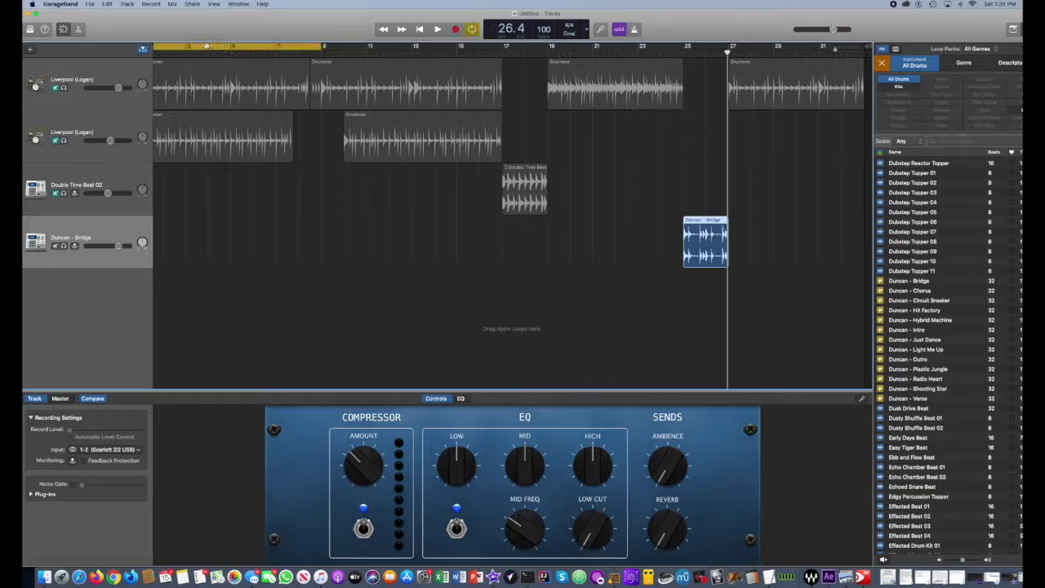
pyautogui.moveTo(203, 46); pyautogui.dragTo(685, 45)
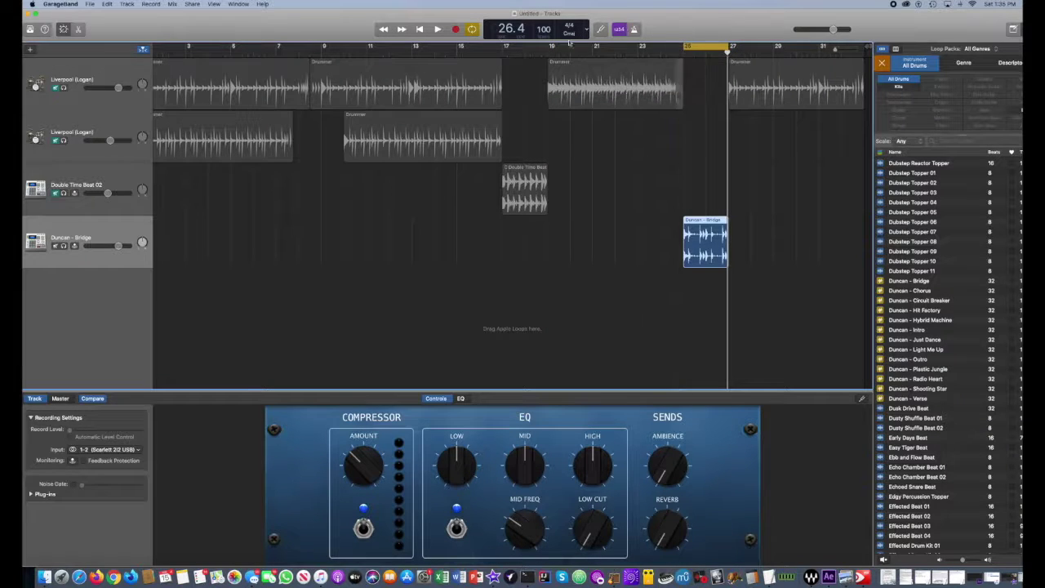
pyautogui.click(438, 30)
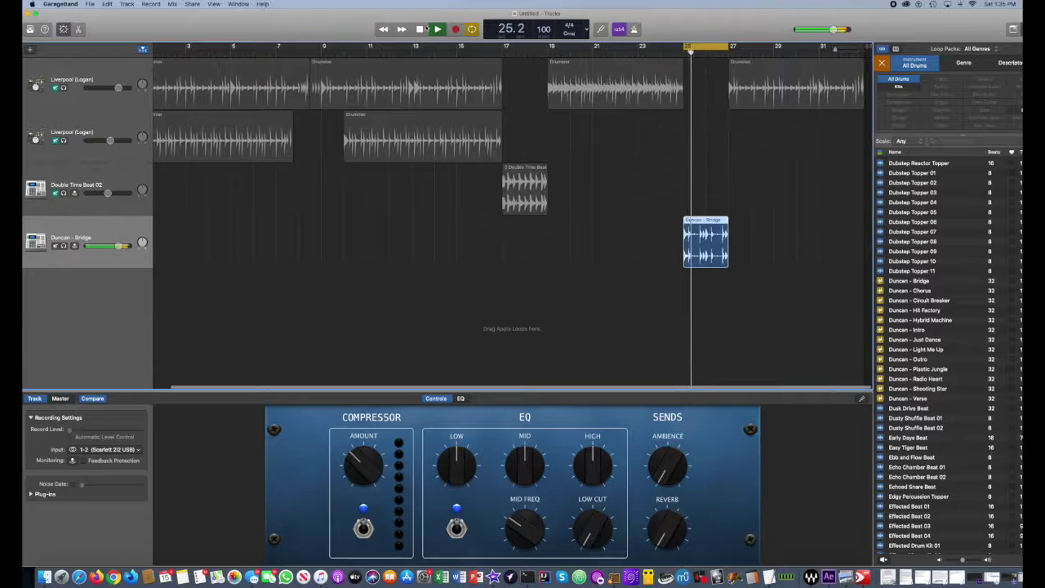
# Step: Compare the loop with the compressor off and on, and raise the compressor amount past the middle
pyautogui.click(364, 529)
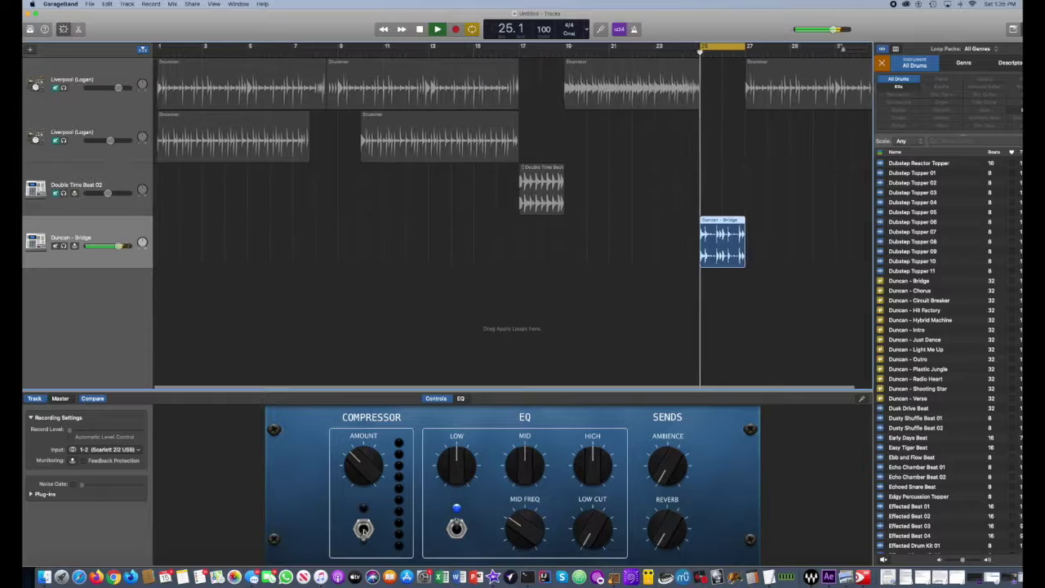
pyautogui.click(364, 529)
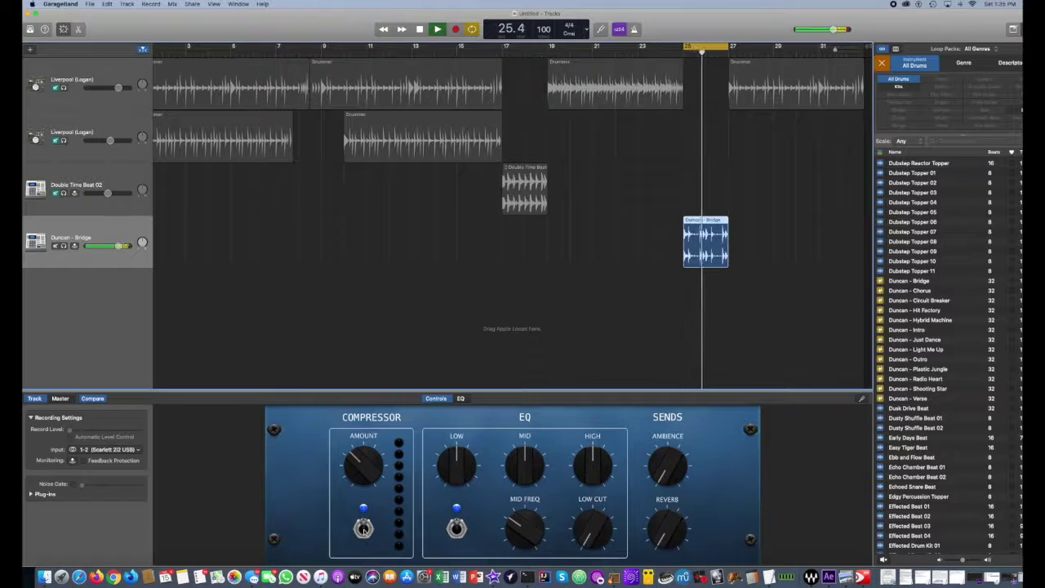
pyautogui.moveTo(378, 476); pyautogui.dragTo(376, 447)
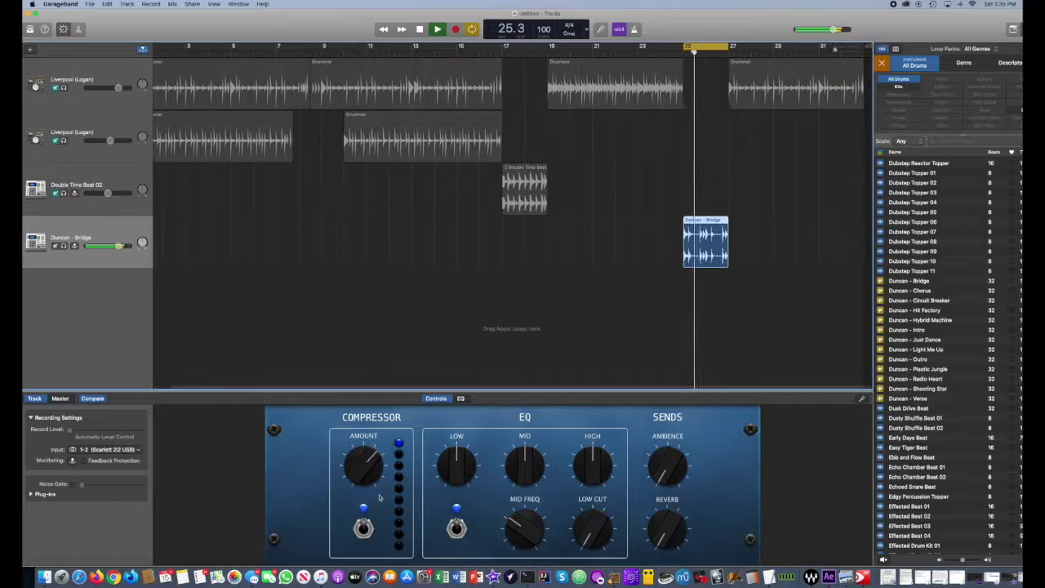
# Step: Audition boosts of the Low, Mid and High EQ knobs in turn during playback, returning each to about centre
pyautogui.moveTo(457, 477); pyautogui.dragTo(467, 445)
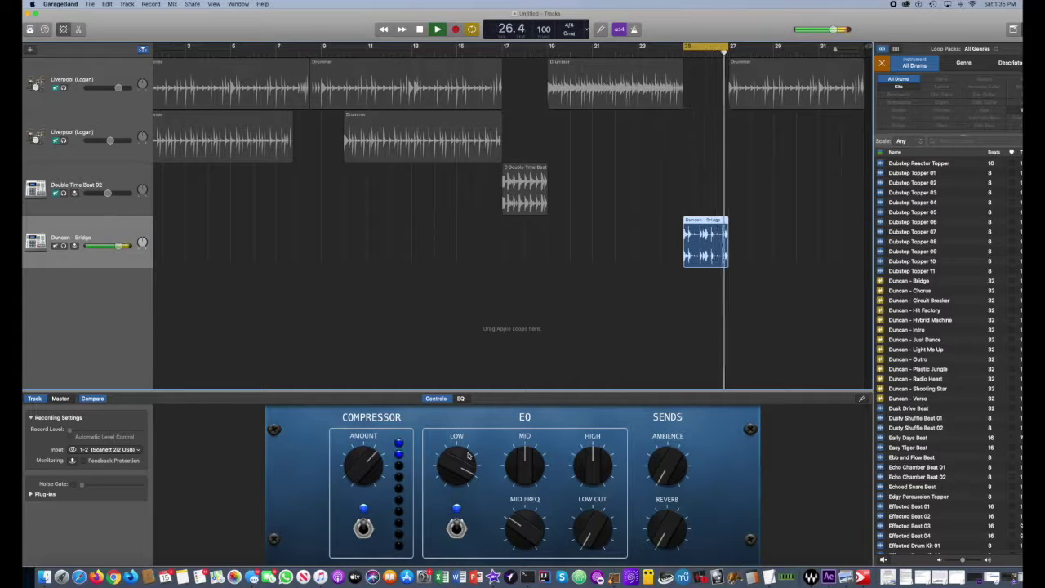
pyautogui.moveTo(469, 455); pyautogui.dragTo(471, 477)
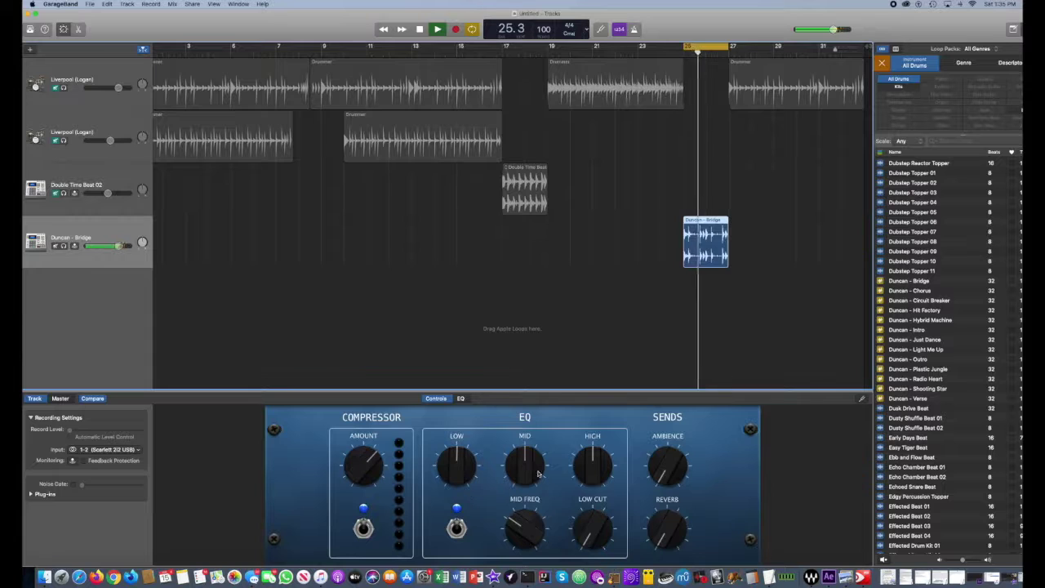
pyautogui.moveTo(532, 444); pyautogui.dragTo(532, 418)
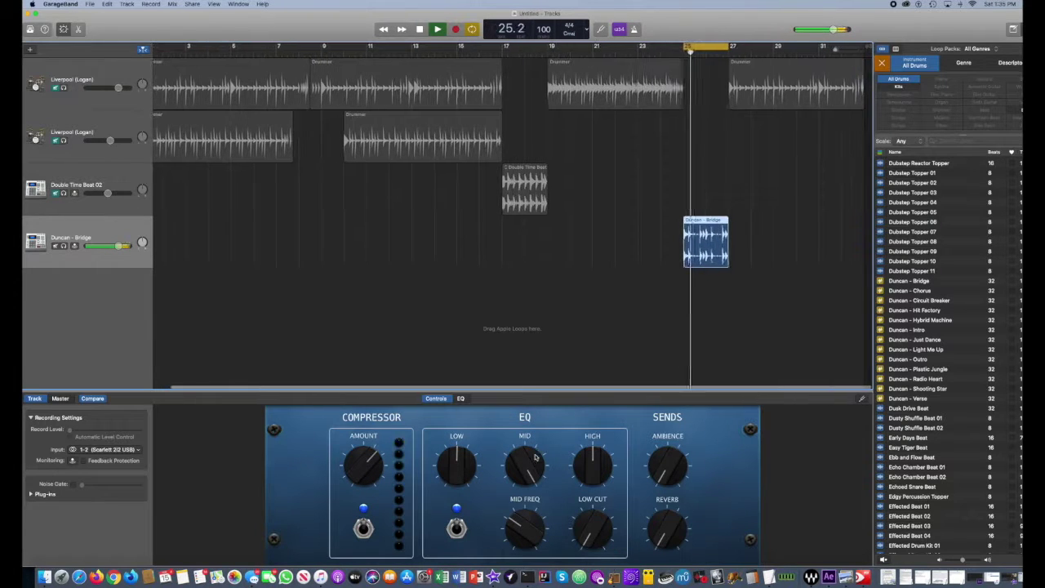
pyautogui.moveTo(535, 435); pyautogui.dragTo(539, 509)
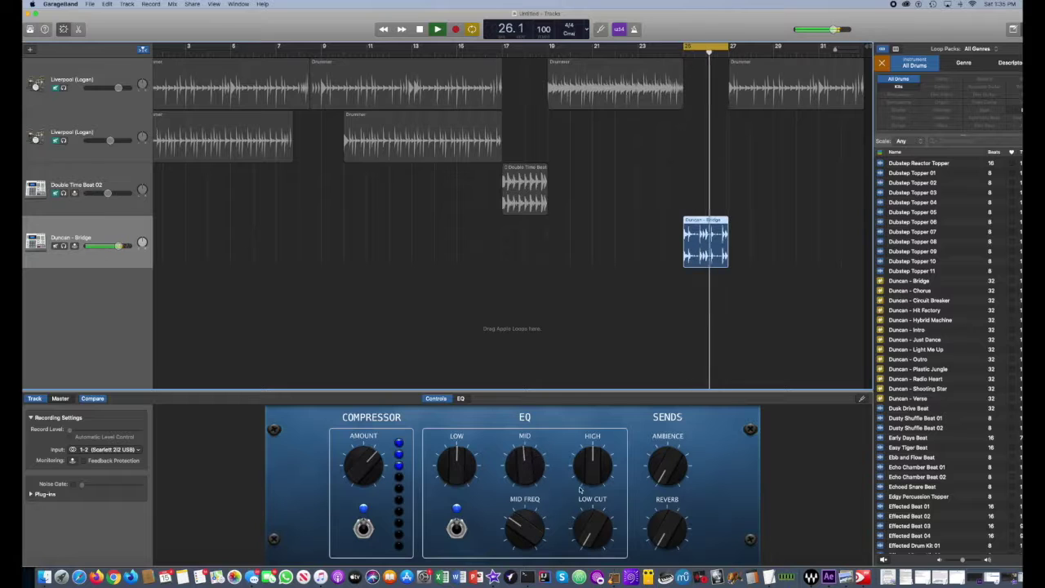
pyautogui.moveTo(606, 473); pyautogui.dragTo(604, 434)
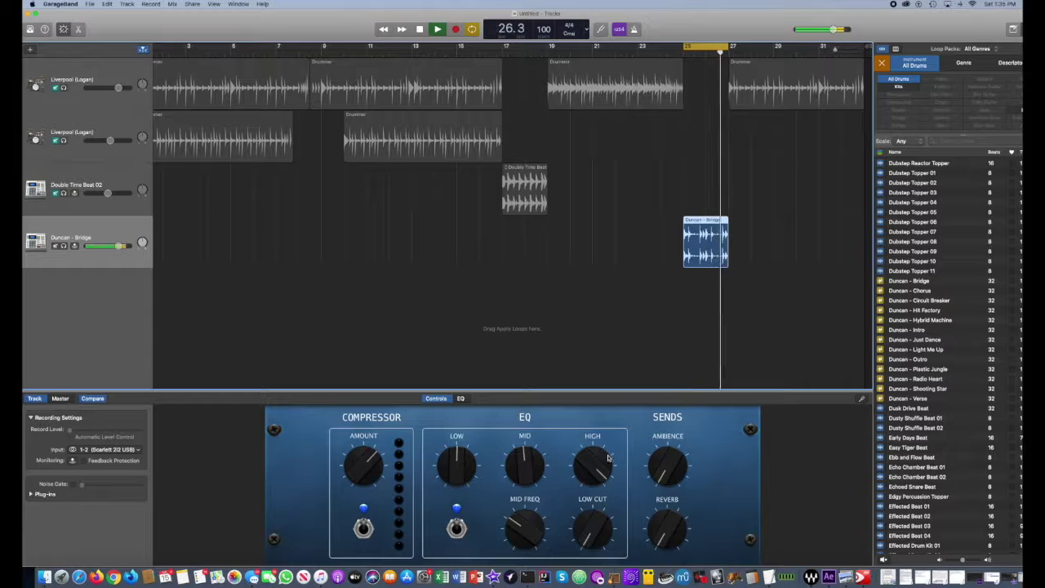
pyautogui.moveTo(608, 486); pyautogui.dragTo(592, 499)
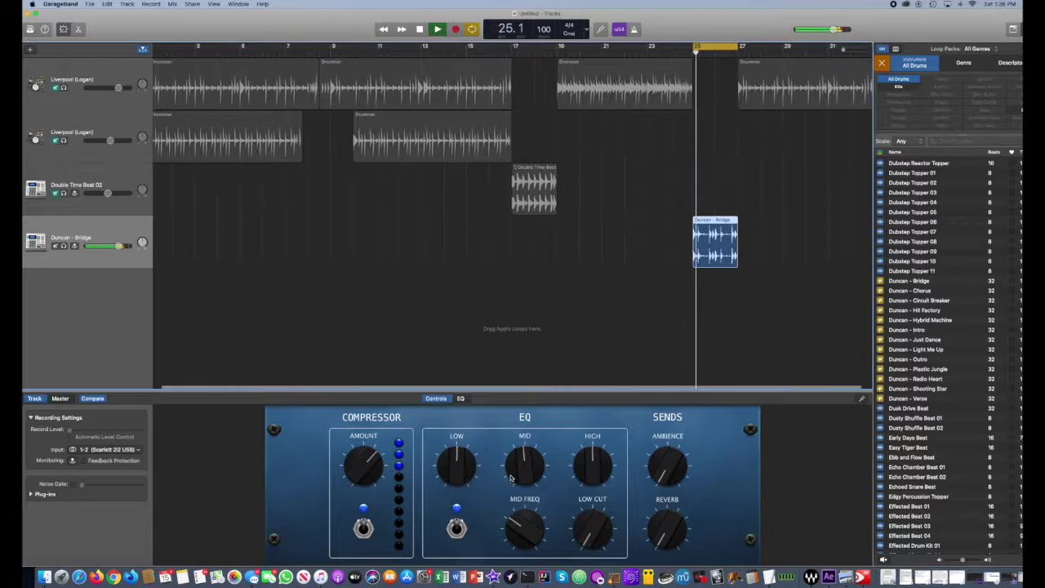
# Step: Stop playback and shape the track's graphic EQ with a low-shelf boost near 122 Hz and boosts around 700 Hz, 1560 Hz, 6 kHz and 11 kHz
pyautogui.click(461, 398)
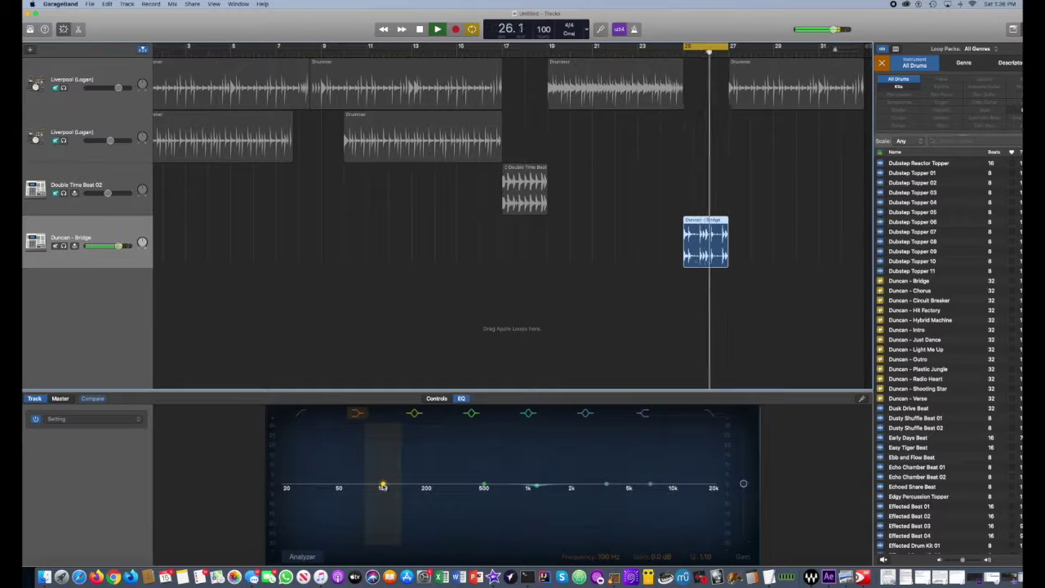
pyautogui.press('space')
pyautogui.moveTo(383, 487); pyautogui.dragTo(397, 455)
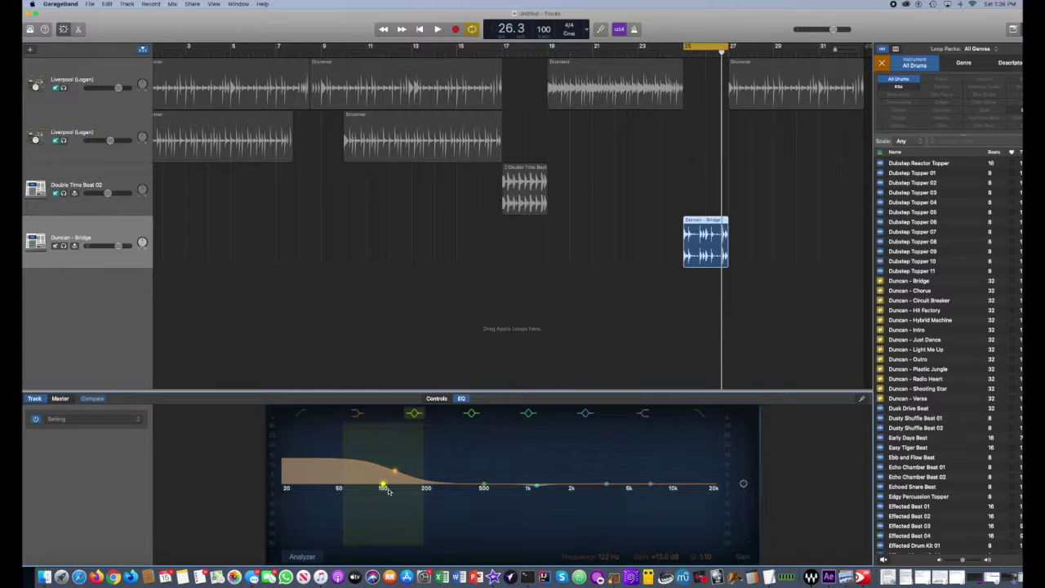
pyautogui.moveTo(484, 487); pyautogui.dragTo(559, 465)
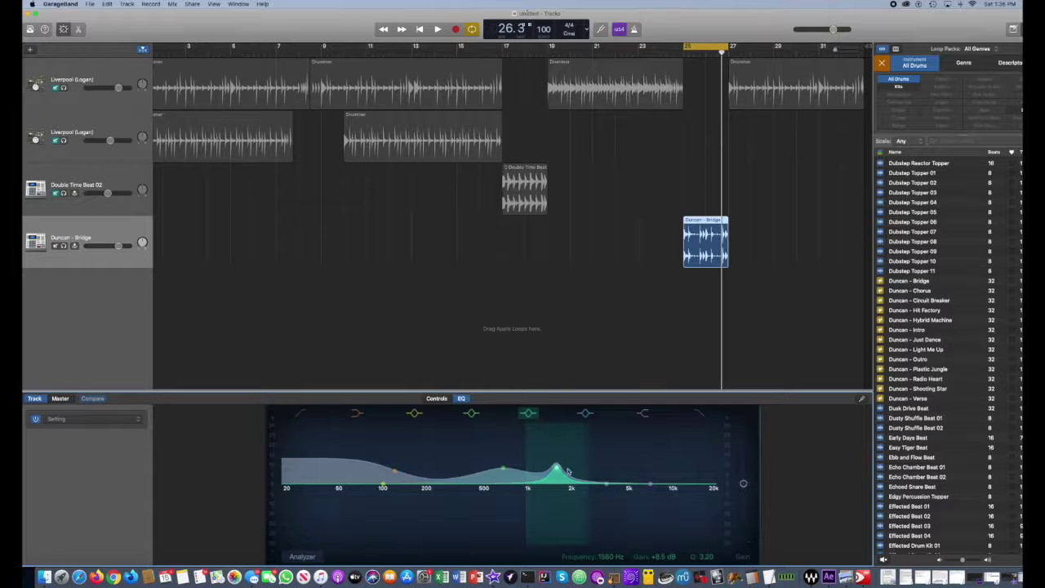
pyautogui.moveTo(608, 487); pyautogui.dragTo(679, 473)
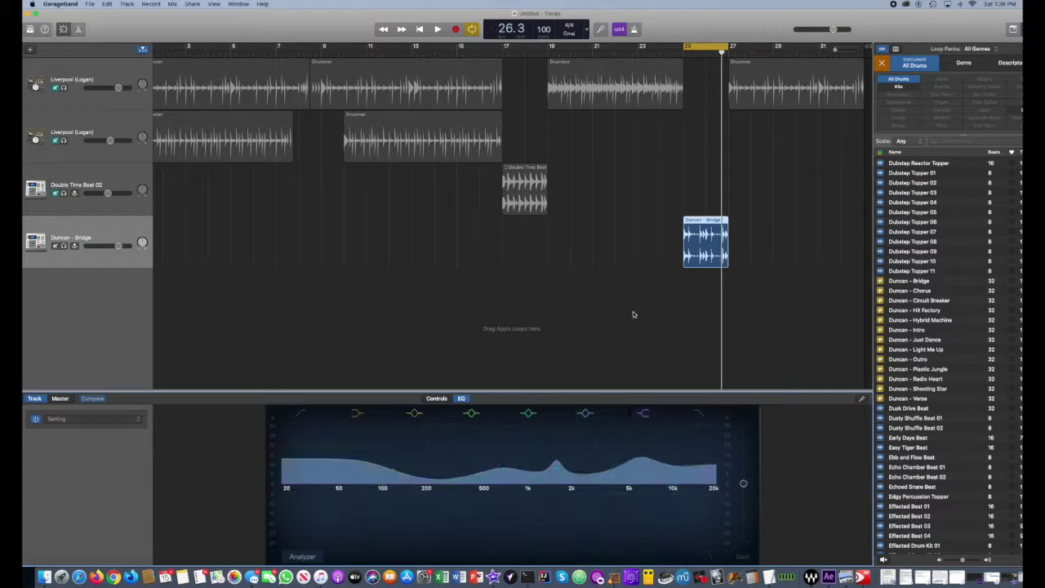
# Step: Fine-tune the EQ during looped playback, reducing the band to 1620 Hz, setting the upper-mid peak to about +11.5 dB and the high shelf to +15.5 dB
pyautogui.press('space')
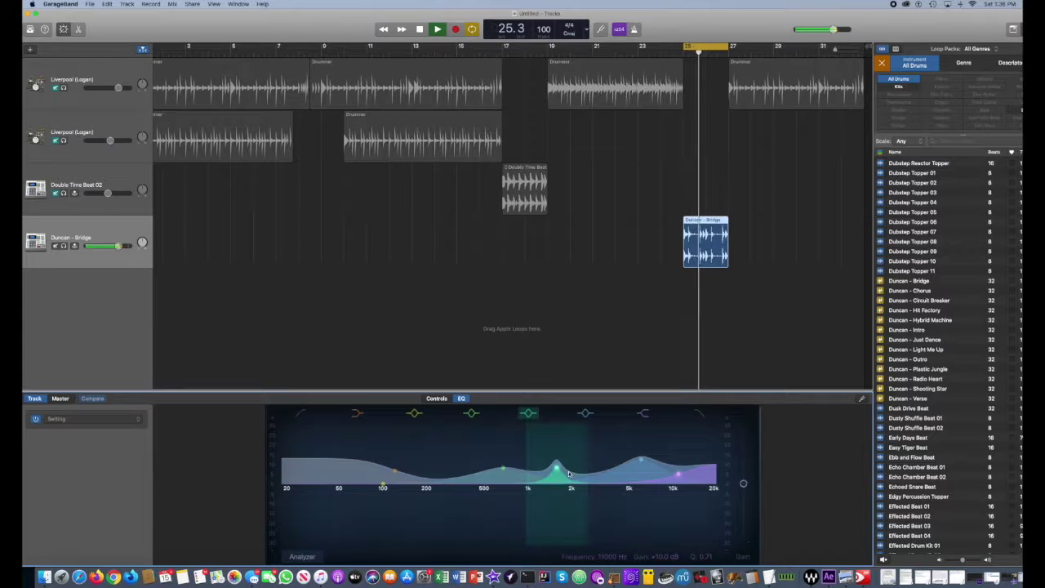
pyautogui.moveTo(556, 470)
pyautogui.mouseDown()
pyautogui.moveTo(560, 528)
pyautogui.moveTo(559, 437)
pyautogui.moveTo(558, 470)
pyautogui.mouseUp()
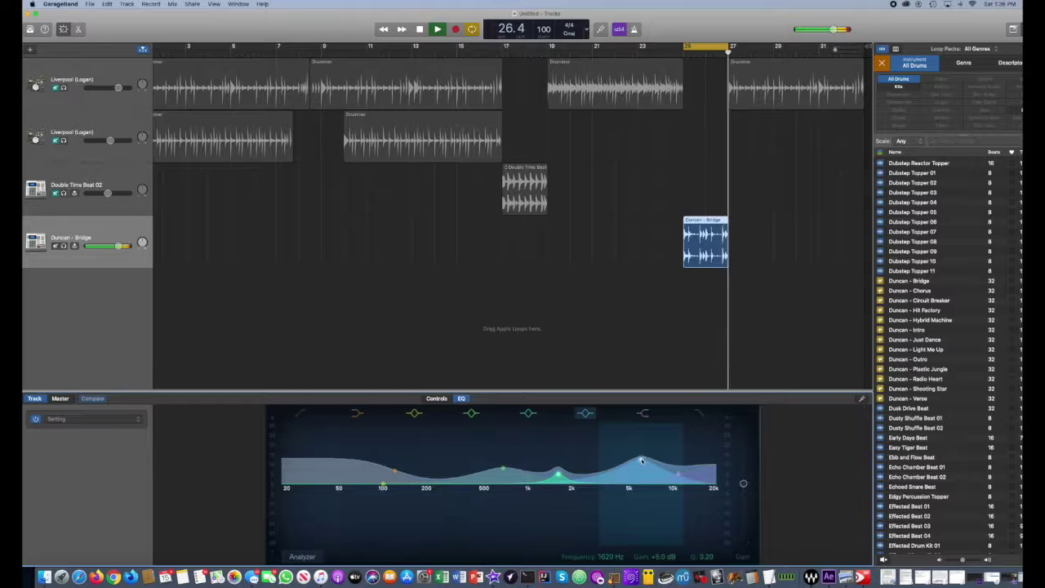
pyautogui.moveTo(641, 462)
pyautogui.mouseDown()
pyautogui.moveTo(632, 549)
pyautogui.moveTo(635, 463)
pyautogui.mouseUp()
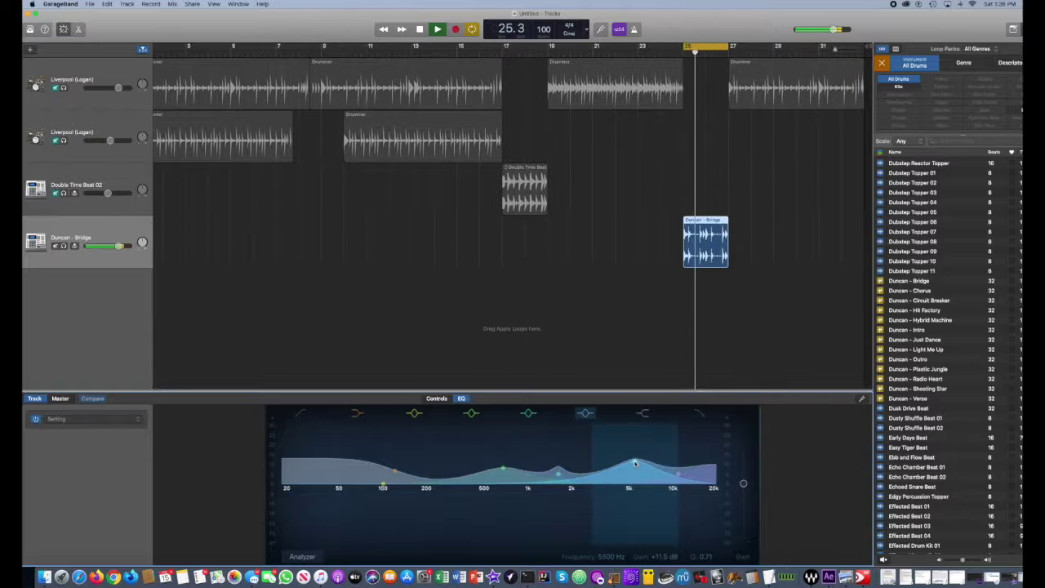
pyautogui.moveTo(678, 475)
pyautogui.mouseDown()
pyautogui.moveTo(676, 559)
pyautogui.moveTo(686, 458)
pyautogui.mouseUp()
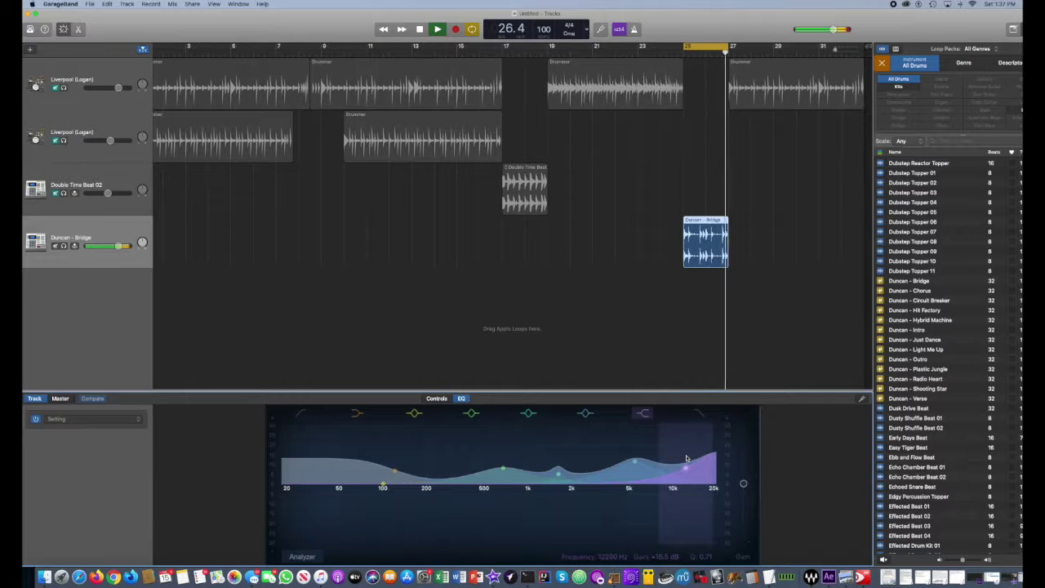
# Step: Lower the low-shelf boost in the Duncan - Bridge EQ and unmute the Double Time Beat 02 and both Liverpool tracks
pyautogui.moveTo(394, 473); pyautogui.dragTo(361, 477)
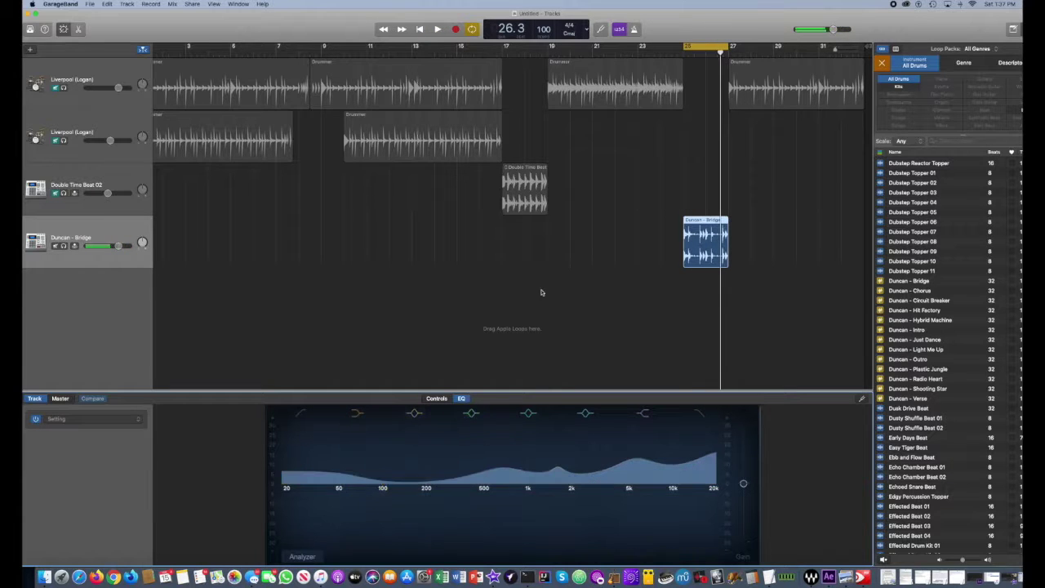
pyautogui.click(55, 193)
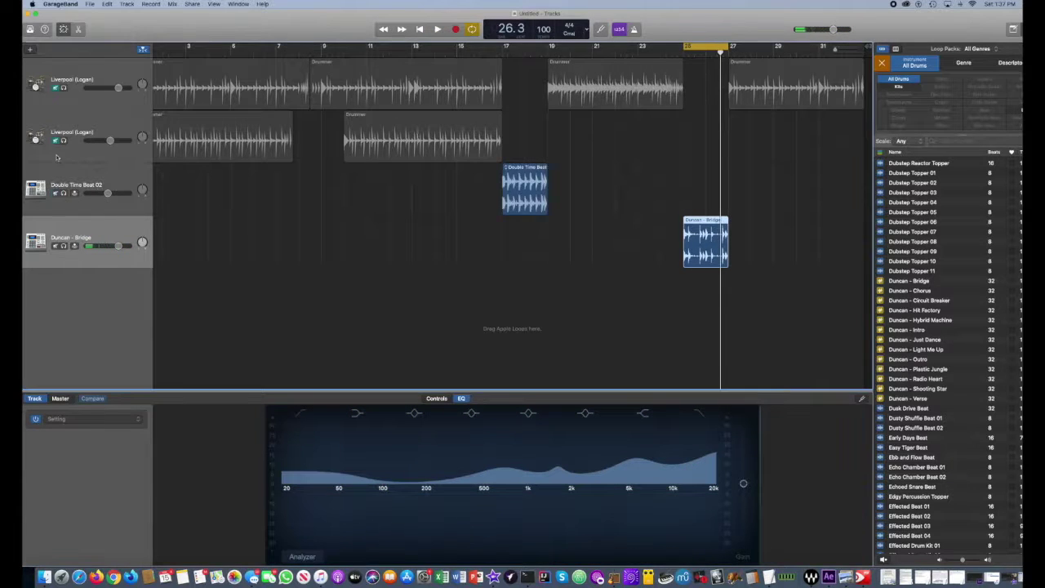
pyautogui.click(57, 141)
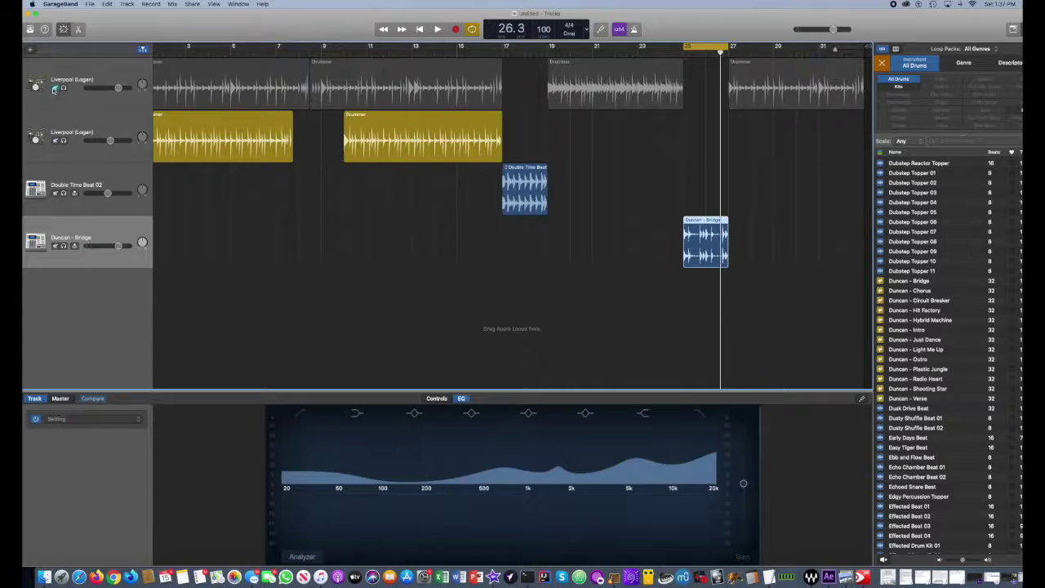
pyautogui.click(54, 88)
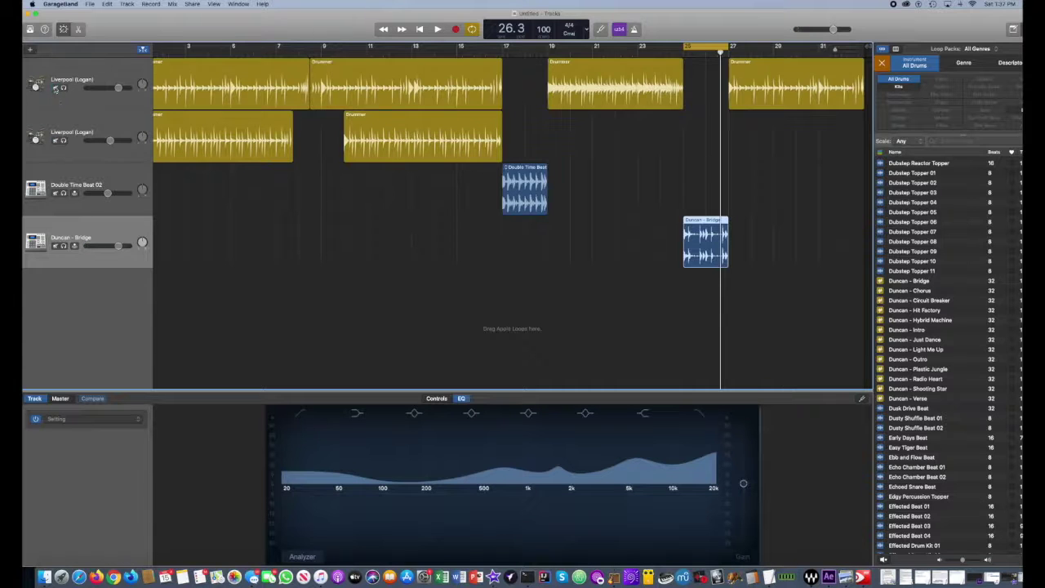
# Step: Raise the Duncan - Bridge track's Ambience send to just below centre and, with cycling off, play the break in context from bar 24
pyautogui.click(437, 398)
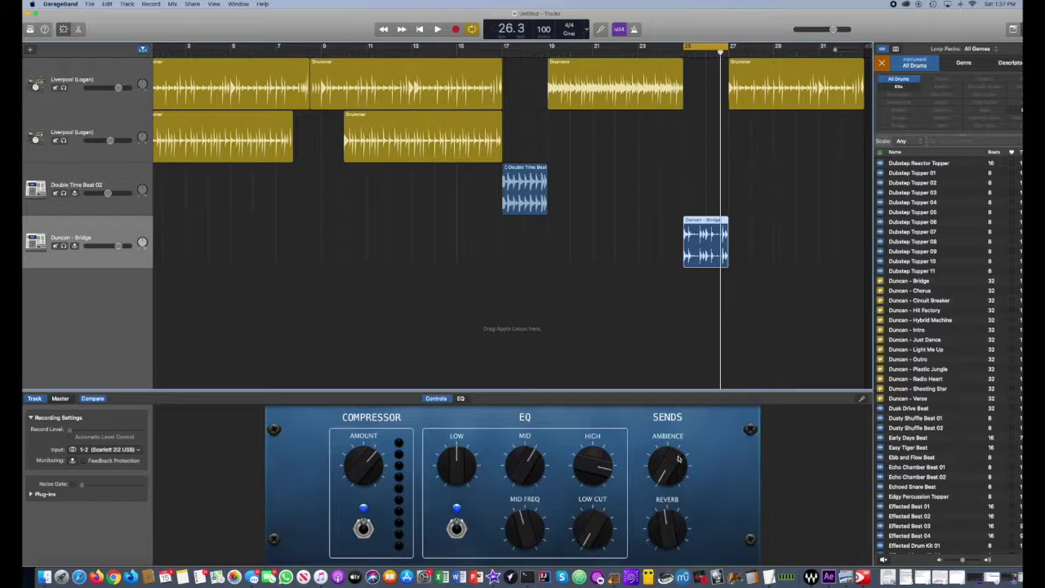
pyautogui.moveTo(678, 468); pyautogui.dragTo(674, 430)
pyautogui.click(697, 47)
pyautogui.click(661, 53)
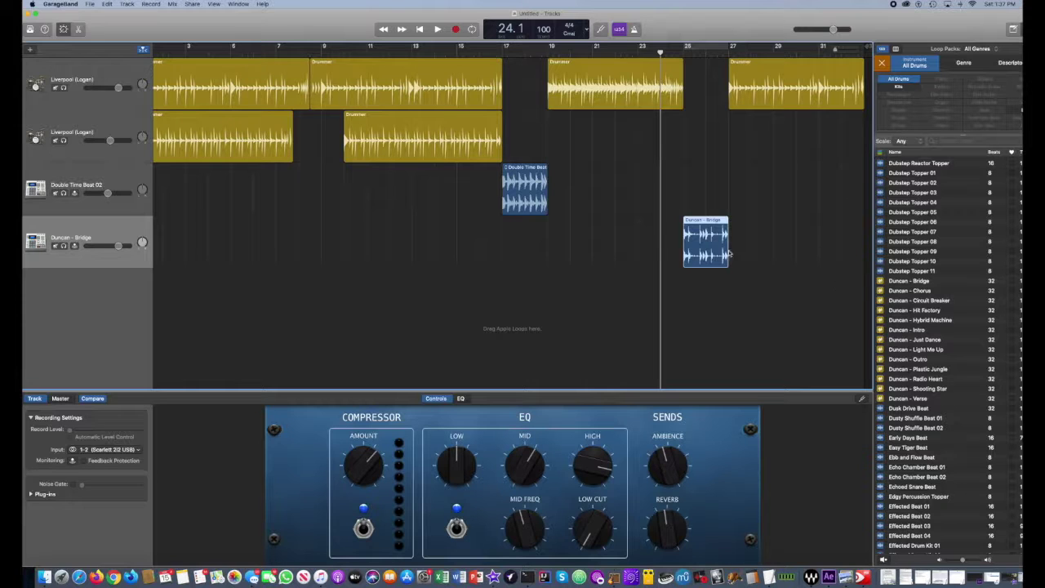
pyautogui.press('space')
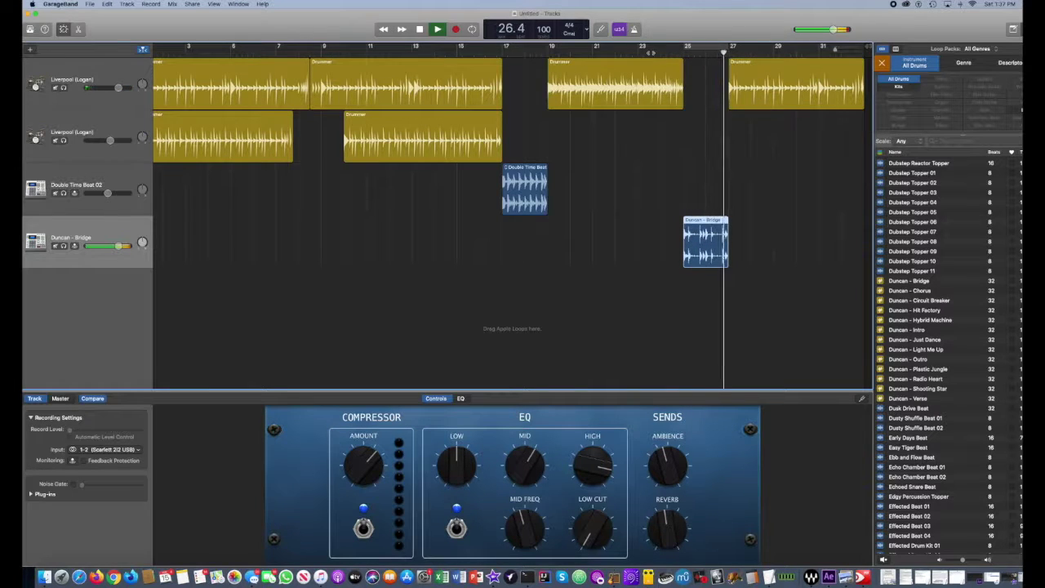
pyautogui.press('space')
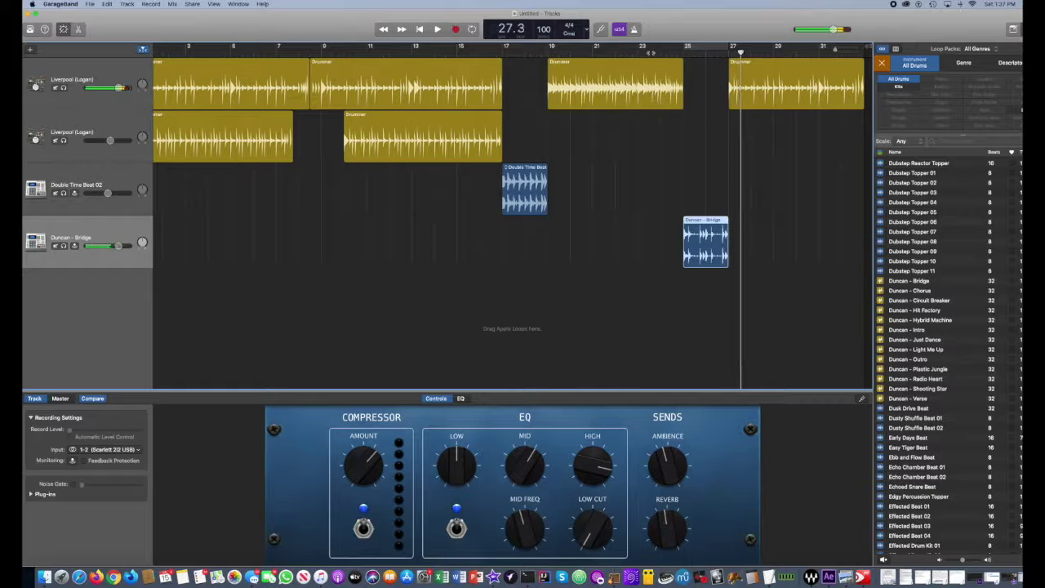
# Step: Lower the Duncan - Bridge track volume slightly and audition the transition from bar 24 into the drummer region at bar 27
pyautogui.click(119, 246)
pyautogui.click(668, 54)
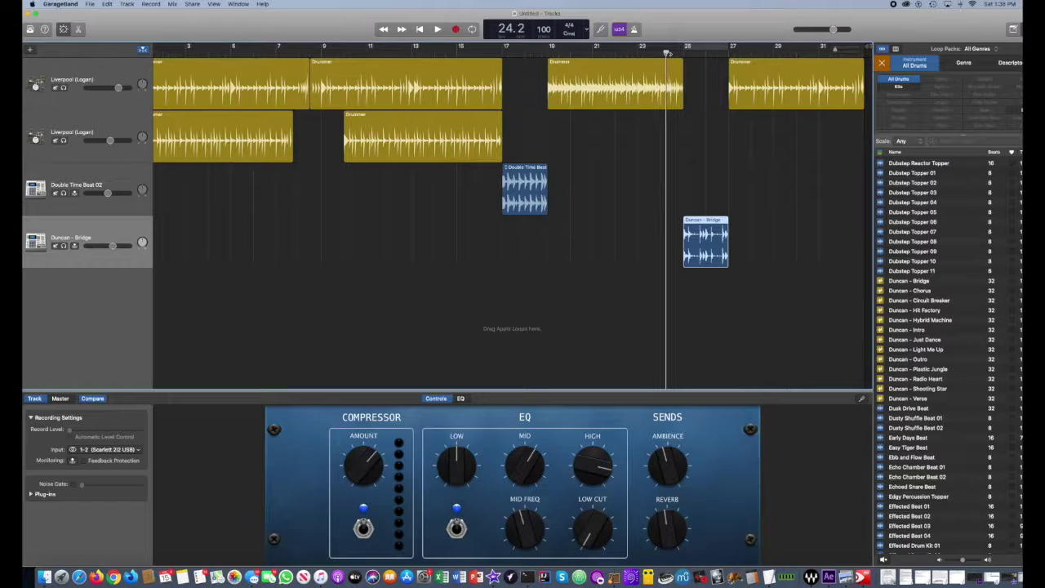
pyautogui.press('space')
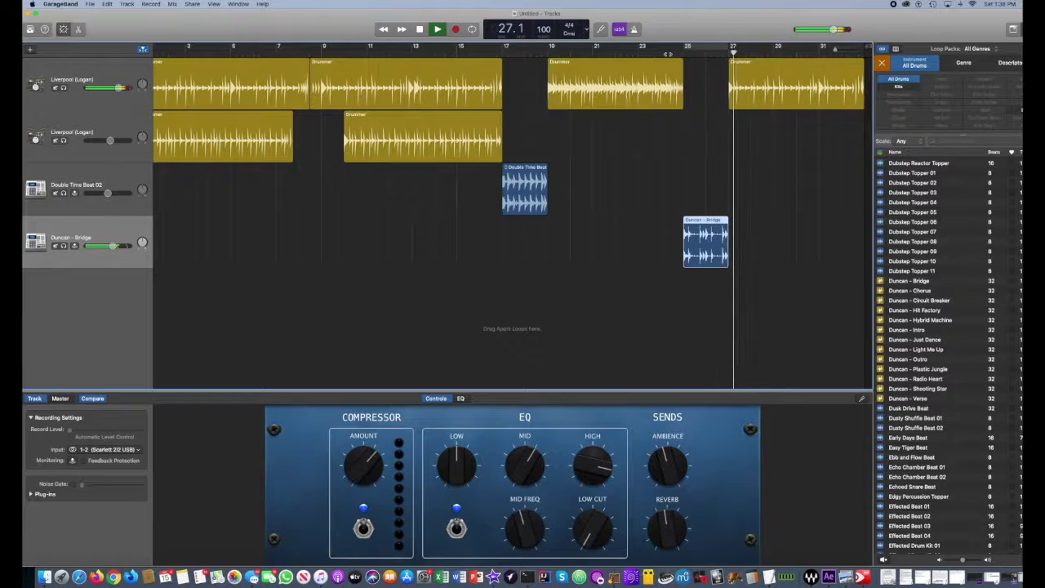
pyautogui.press('space')
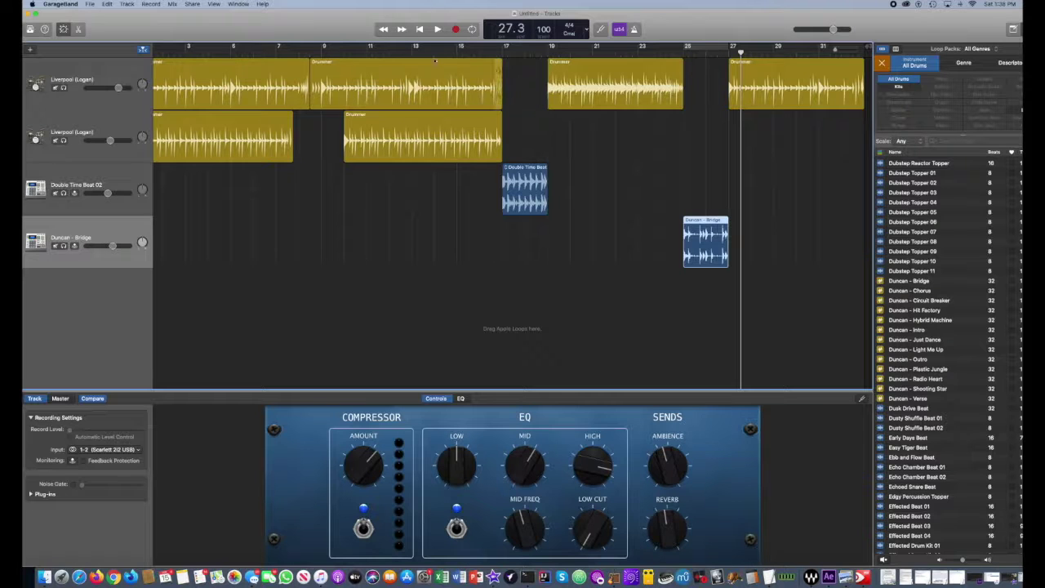
# Step: Return the playhead to the start of the project and shift the project window slightly to the right
pyautogui.click(420, 30)
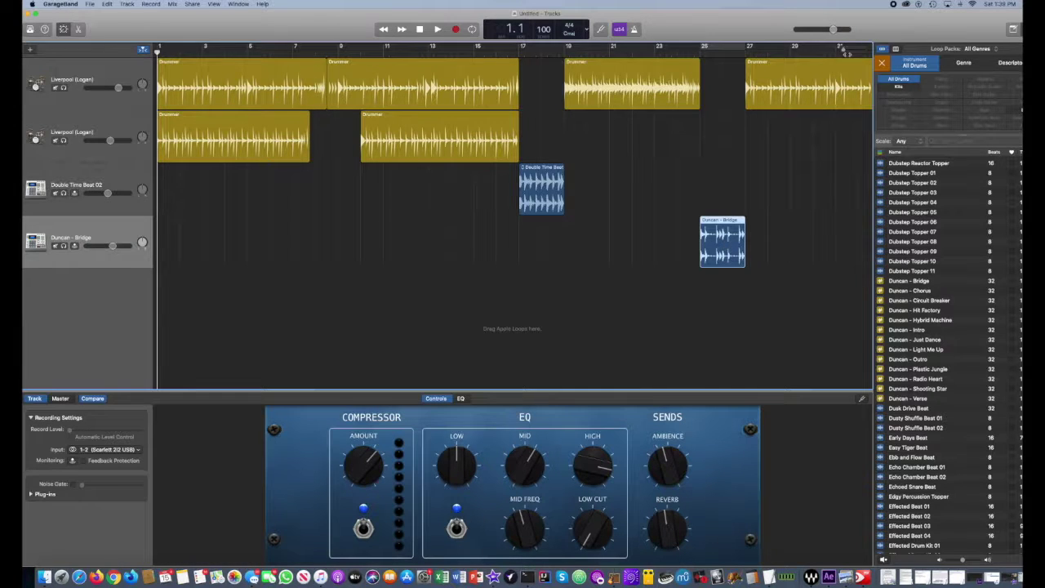
pyautogui.moveTo(891, 34); pyautogui.dragTo(870, 34)
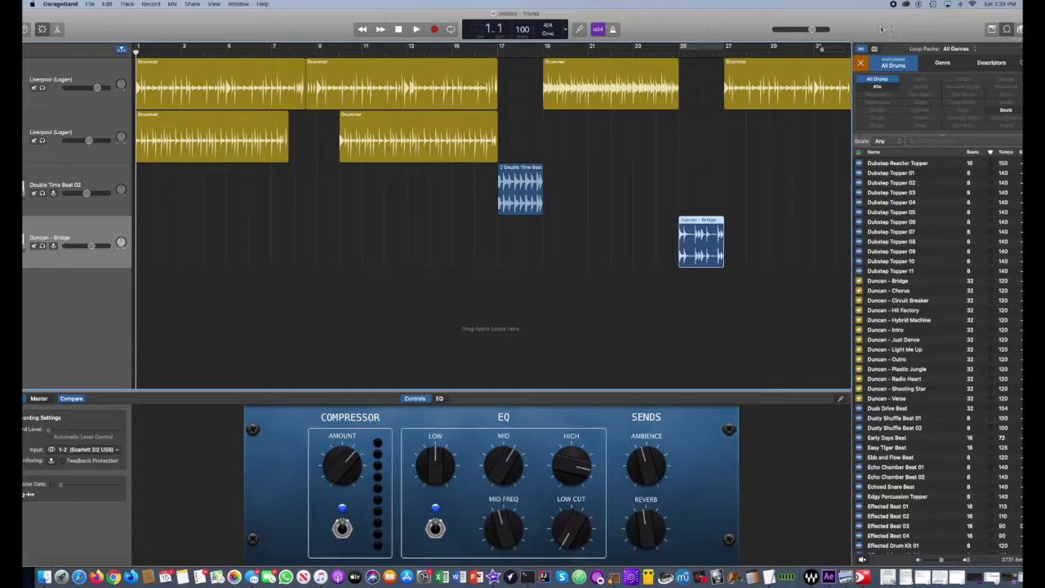
pyautogui.moveTo(883, 28); pyautogui.dragTo(921, 27)
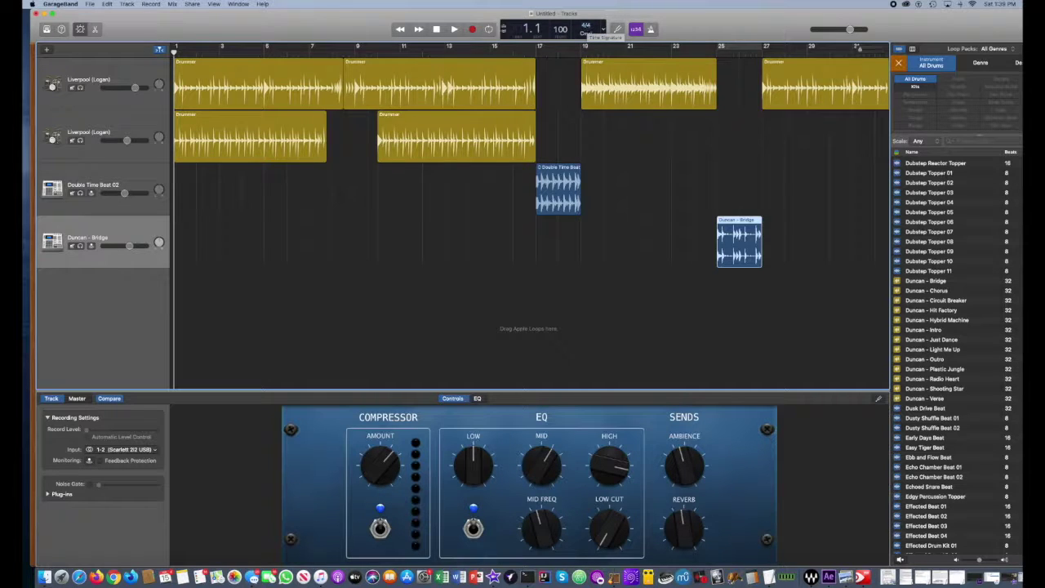
# Step: Switch off the kick, hi-hat, cymbals, toms and percussion on the first Liverpool track, leaving only the snare on
pyautogui.click(96, 29)
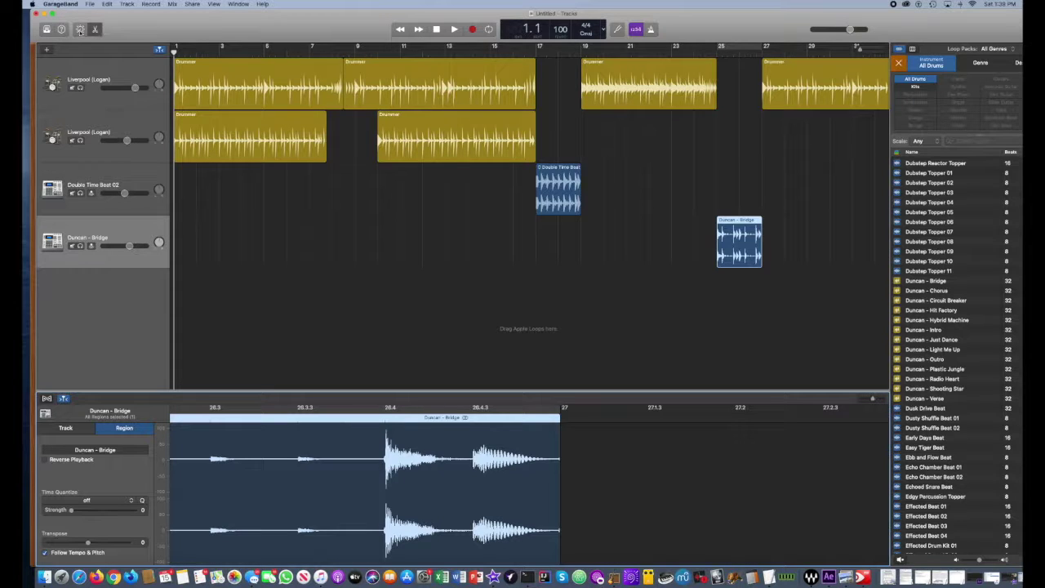
pyautogui.click(80, 29)
pyautogui.click(148, 73)
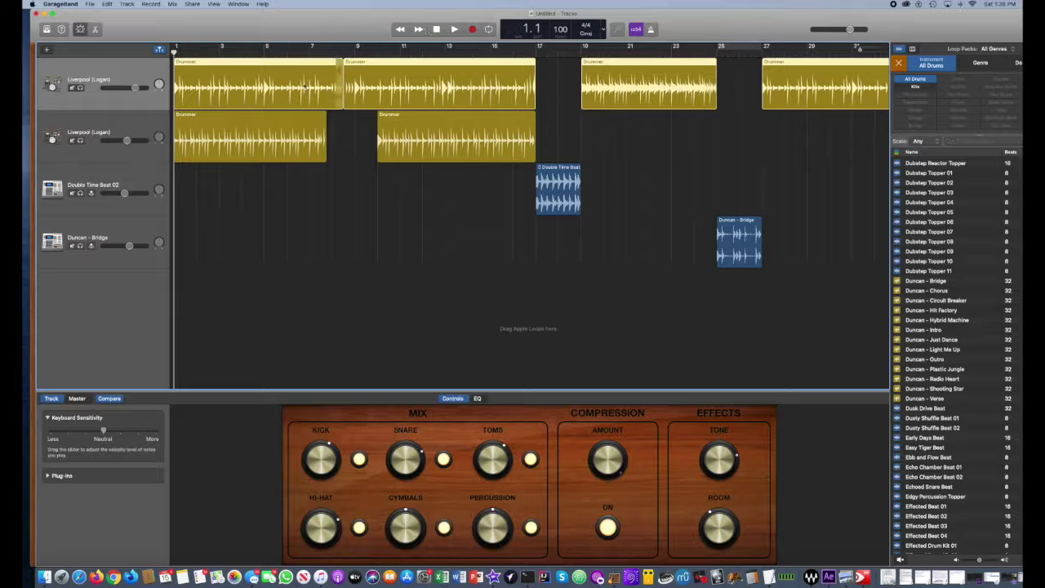
pyautogui.click(359, 460)
pyautogui.click(359, 528)
pyautogui.click(443, 528)
pyautogui.click(531, 460)
pyautogui.click(530, 527)
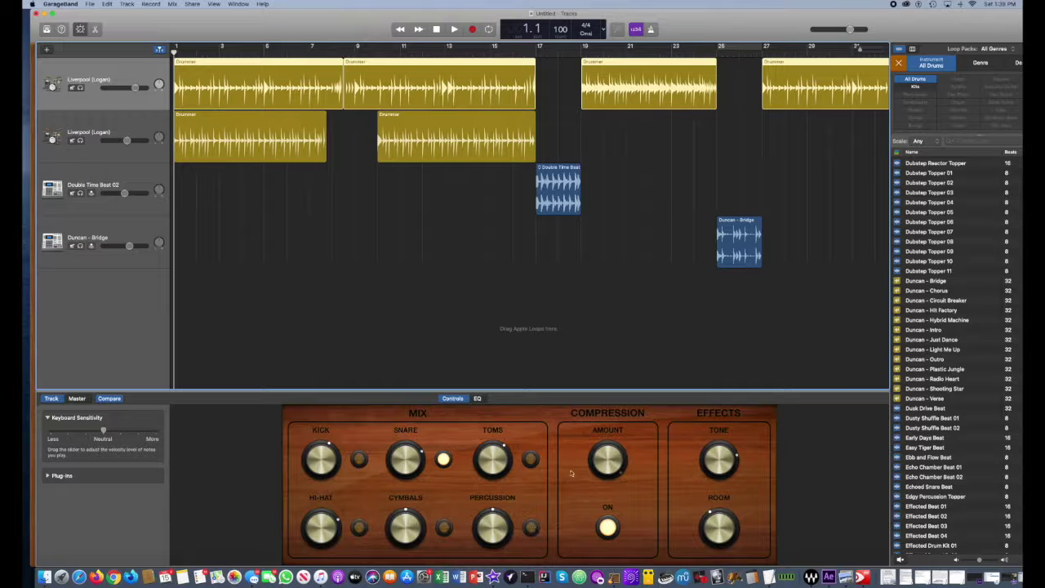
# Step: Mute the second Liverpool track and audition the first track's isolated snare from the opening bars, returning the playhead to the start
pyautogui.click(454, 30)
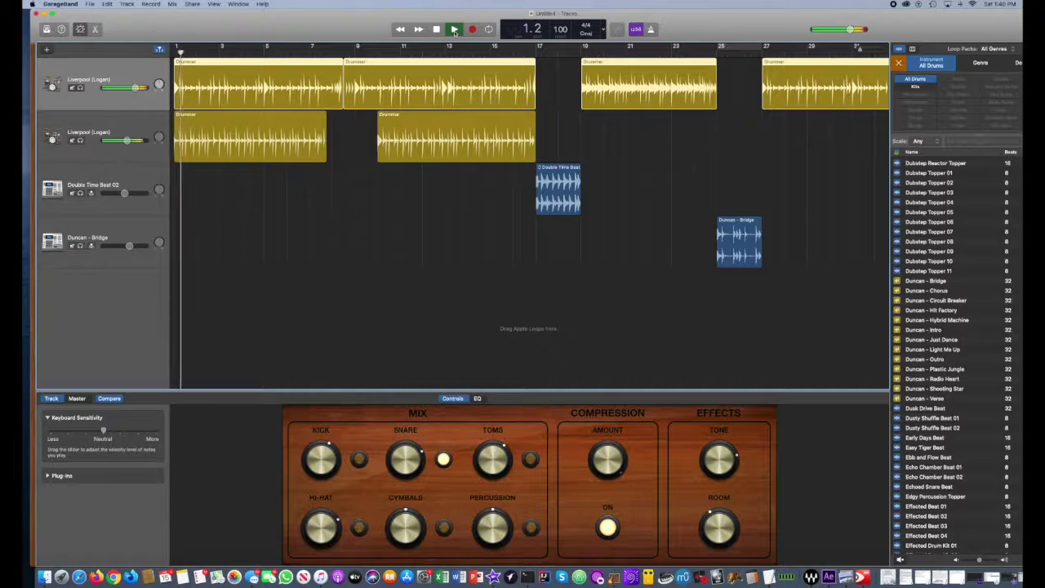
pyautogui.click(437, 29)
pyautogui.click(72, 140)
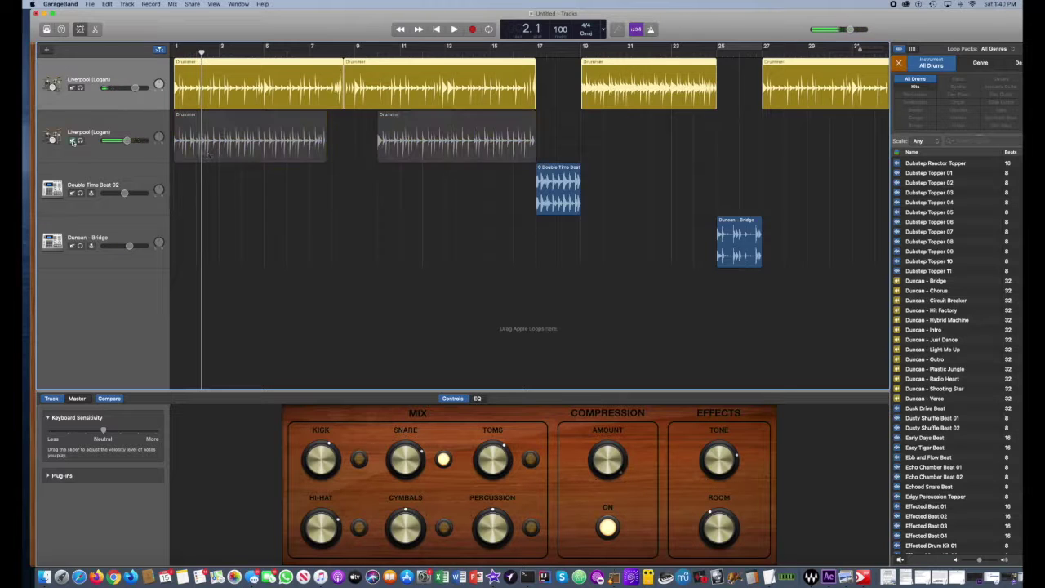
pyautogui.click(437, 30)
pyautogui.click(455, 29)
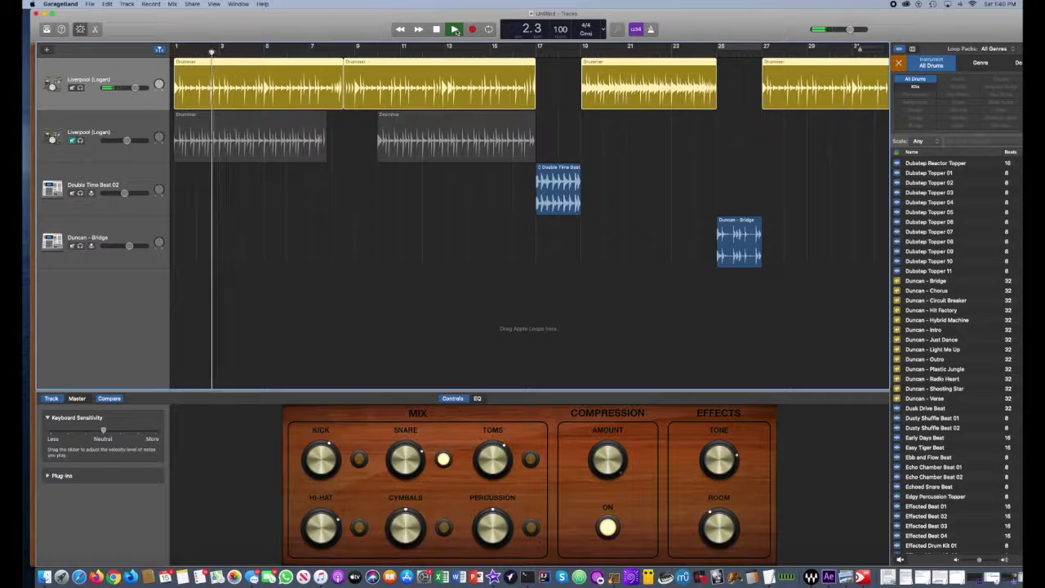
pyautogui.click(455, 29)
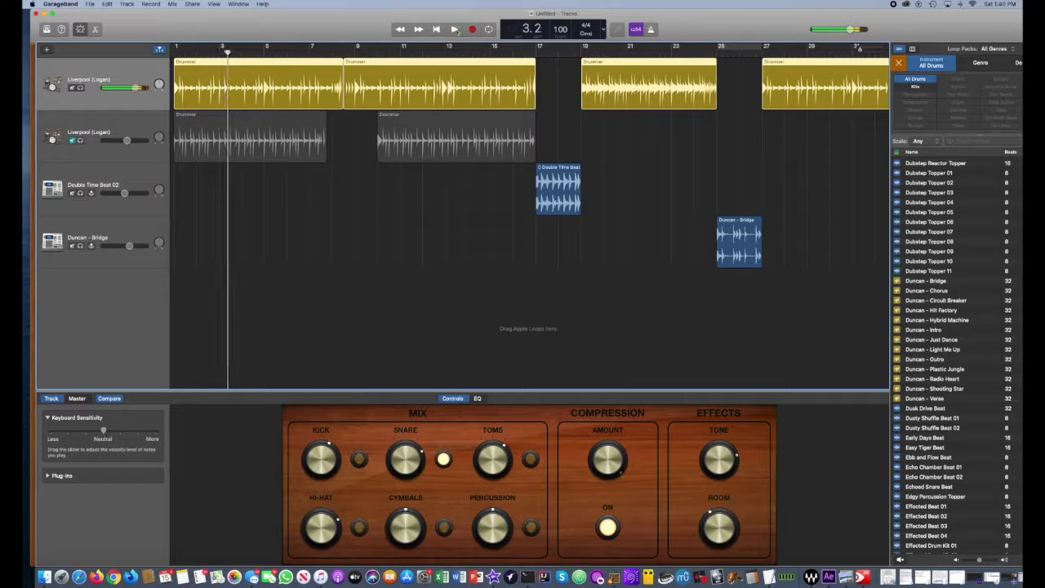
pyautogui.click(436, 30)
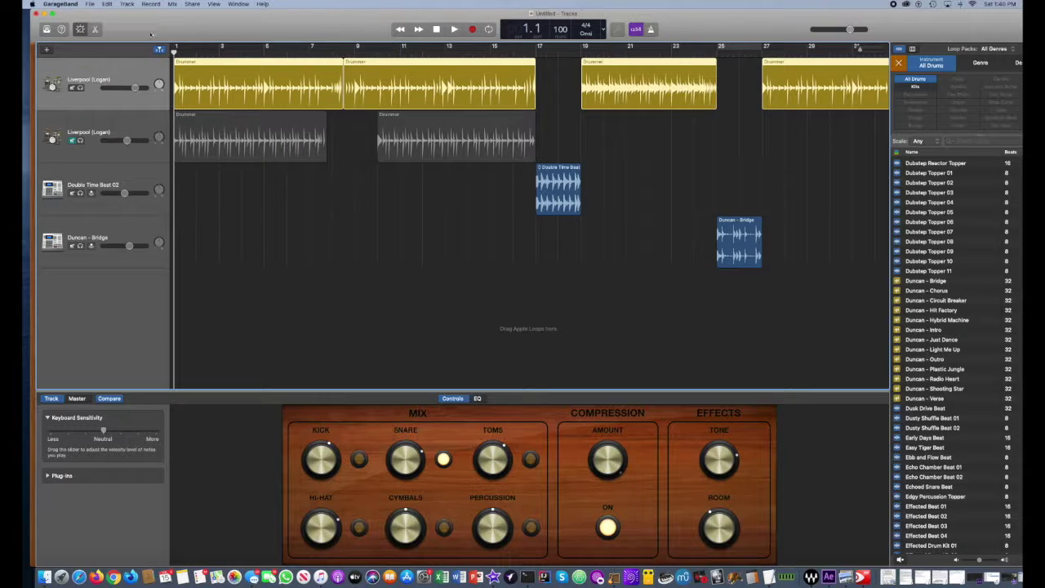
# Step: Save the project as "Drums" in the RECORDINGS-ALL folder
pyautogui.click(90, 4)
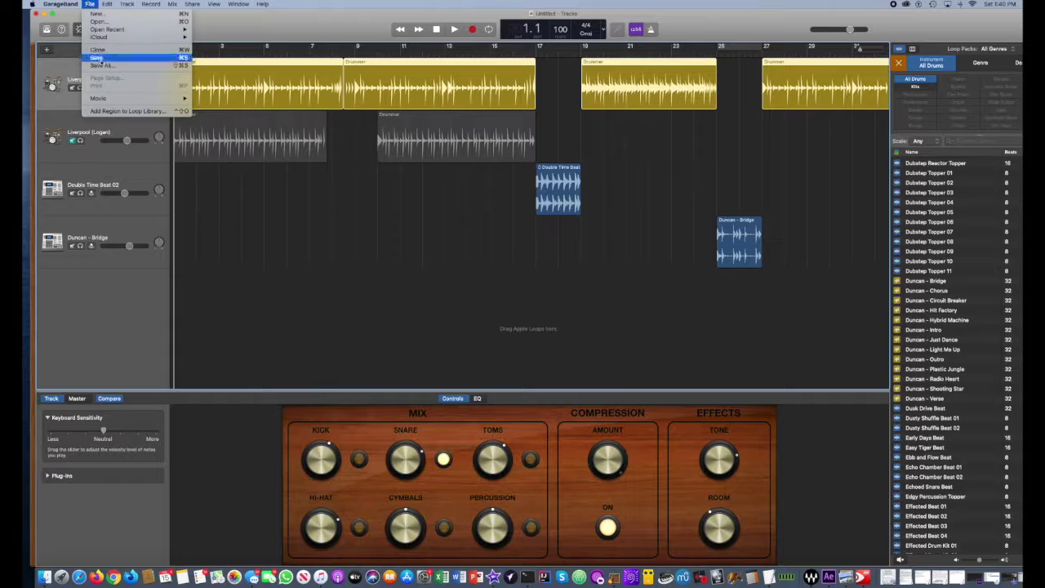
pyautogui.click(103, 66)
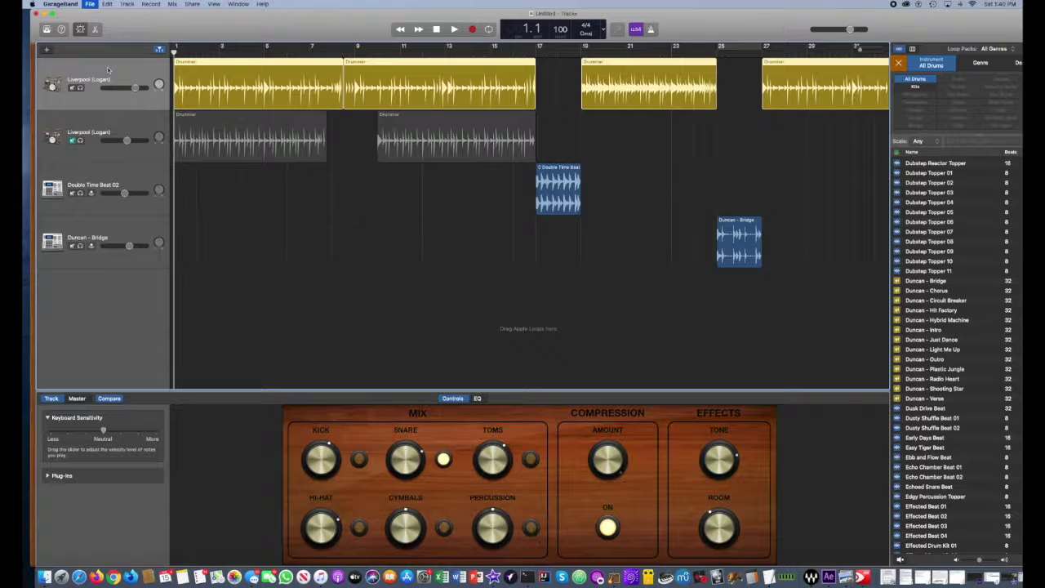
pyautogui.write('Drums')
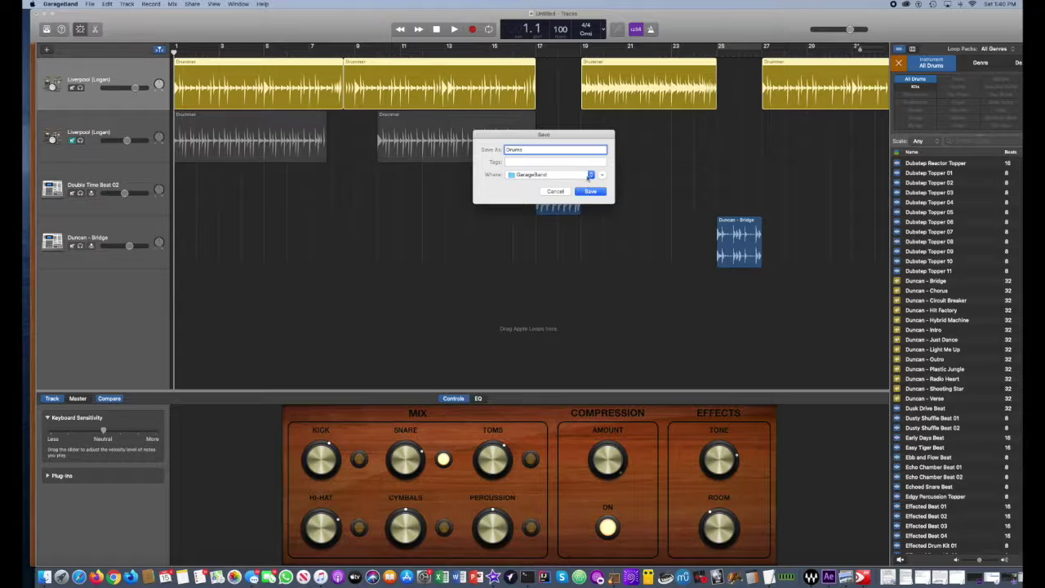
pyautogui.click(590, 175)
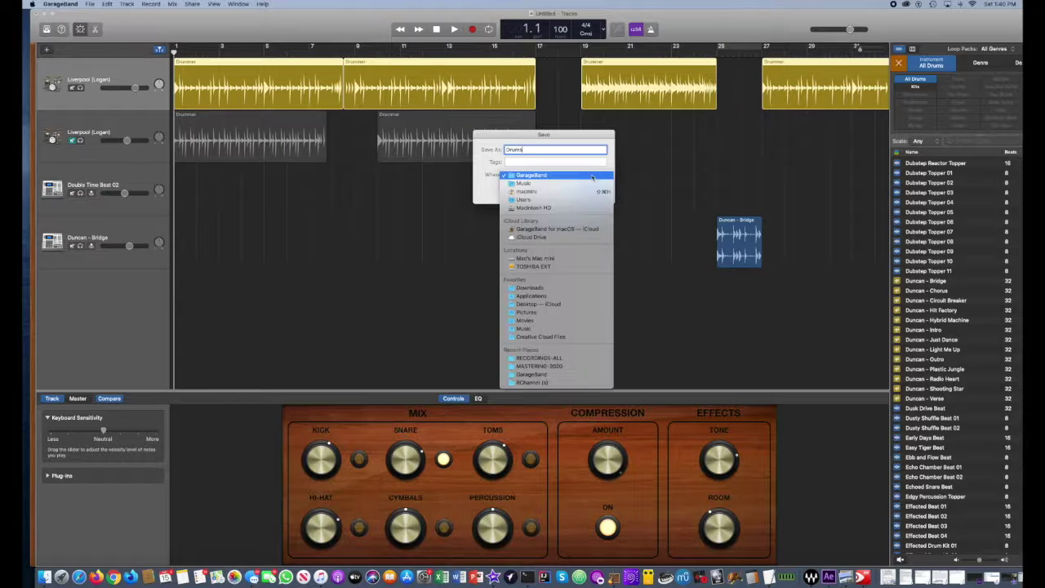
pyautogui.click(555, 359)
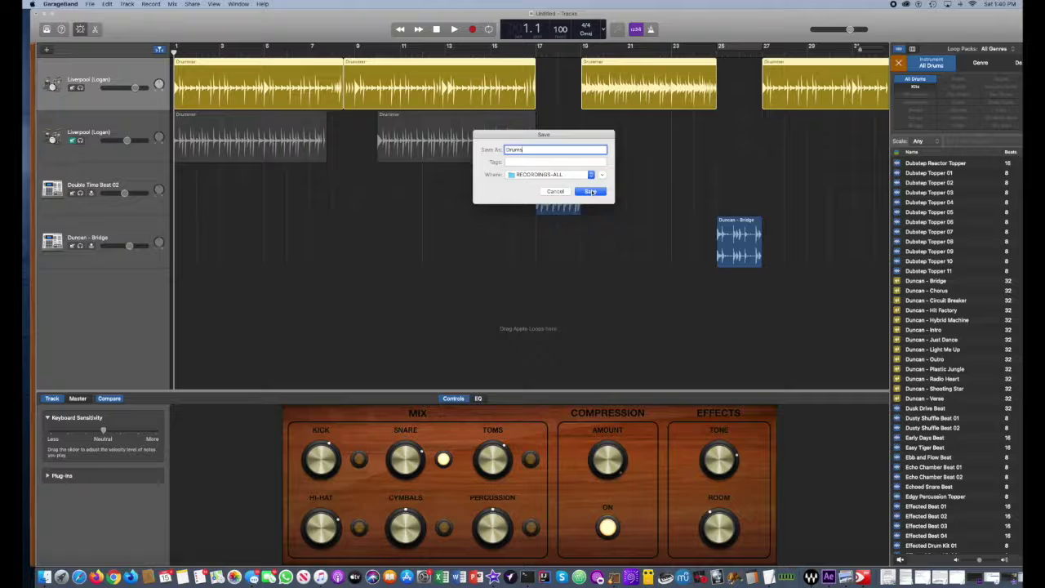
pyautogui.click(590, 192)
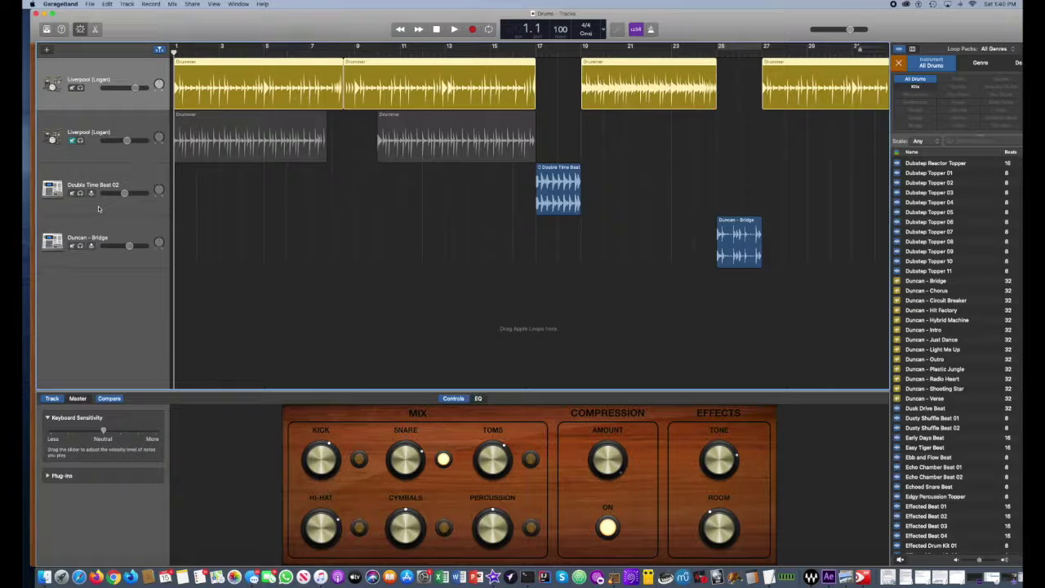
# Step: Unmute the second Liverpool track
pyautogui.click(72, 141)
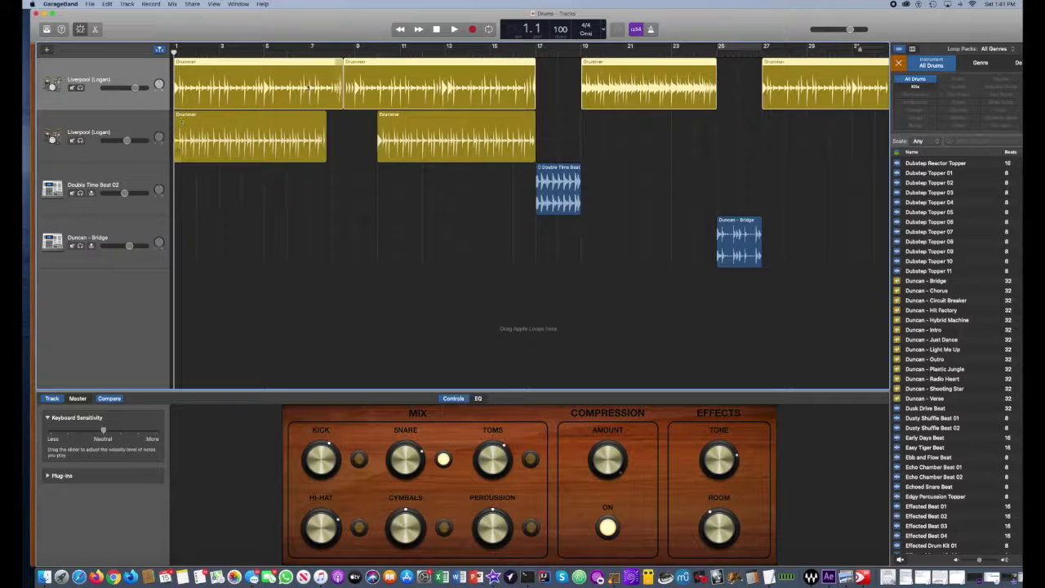